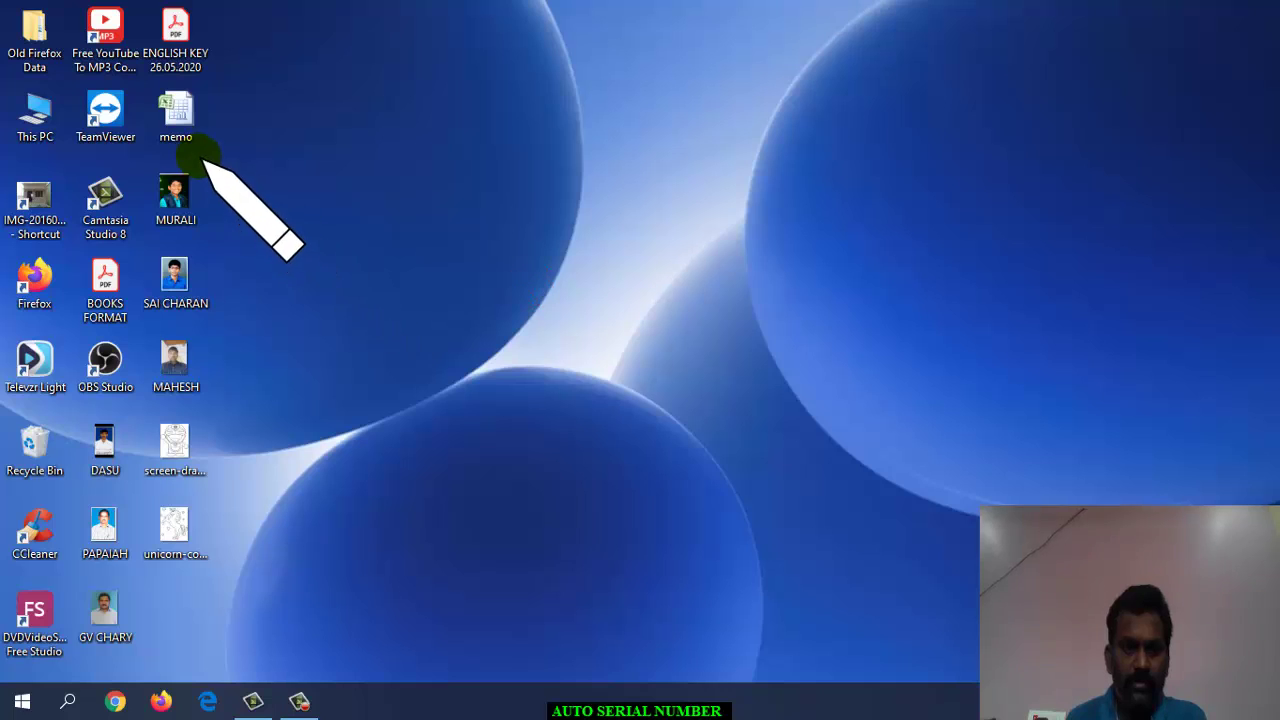
{"action": "left_click", "coordinate": [190, 128]}
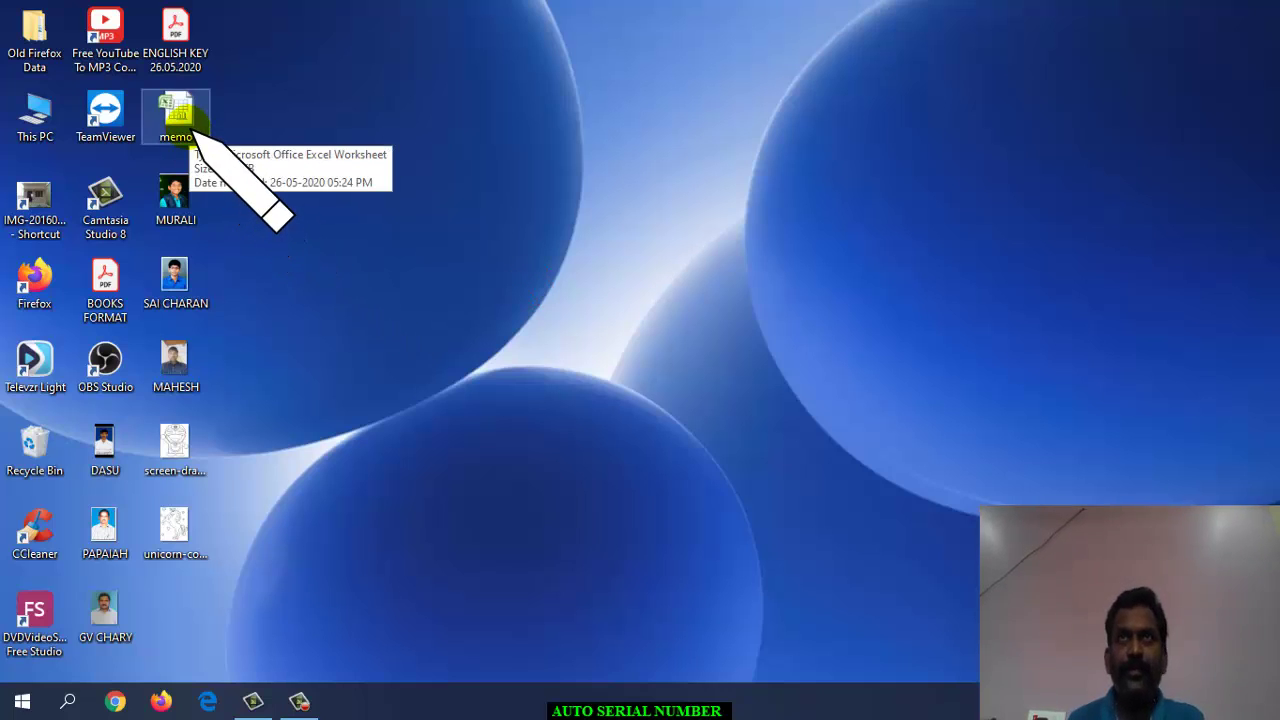
{"action": "right_click", "coordinate": [360, 160]}
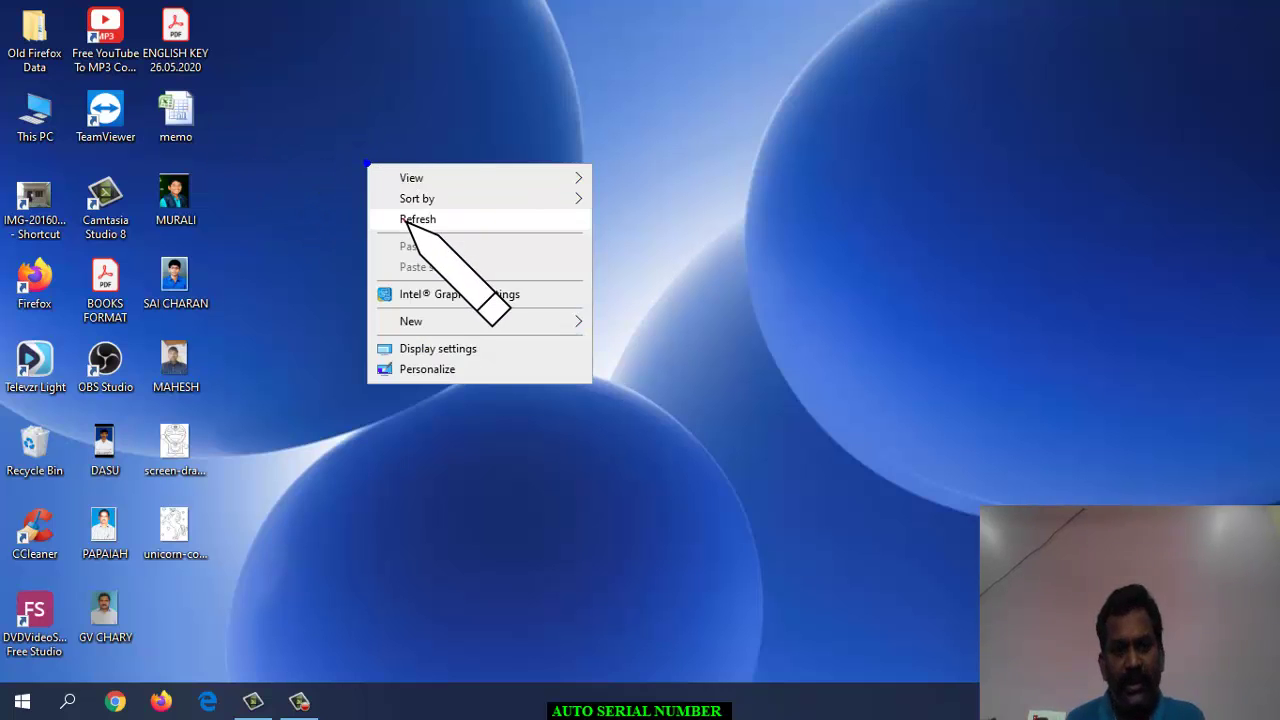
{"action": "left_click", "coordinate": [405, 220]}
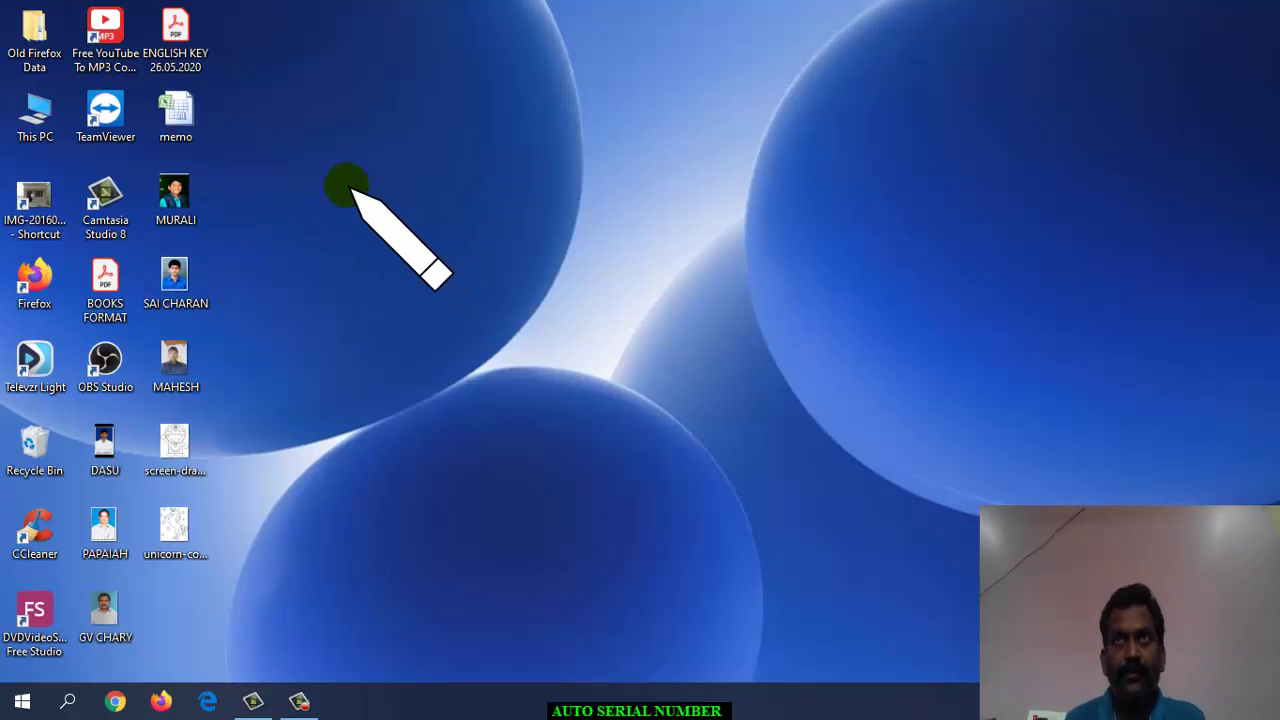
{"action": "right_click", "coordinate": [384, 142]}
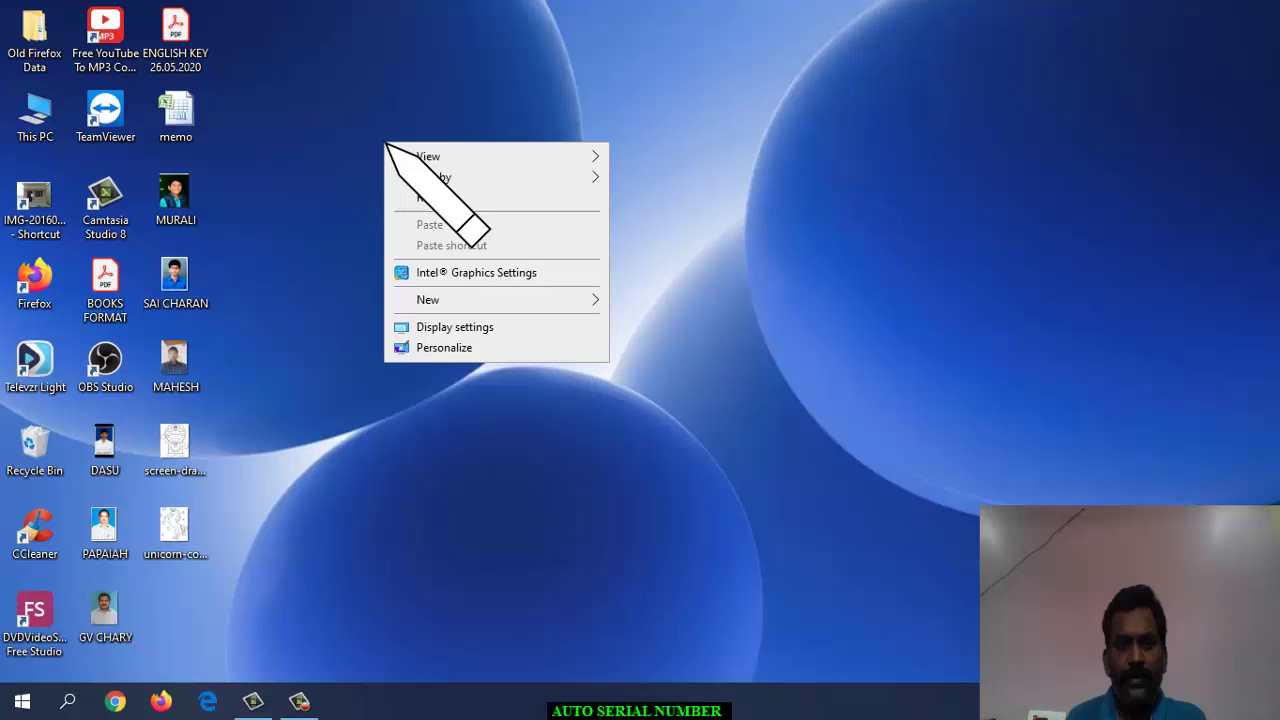
{"action": "left_click", "coordinate": [450, 196]}
{"action": "right_click", "coordinate": [446, 194]}
{"action": "left_click", "coordinate": [476, 250]}
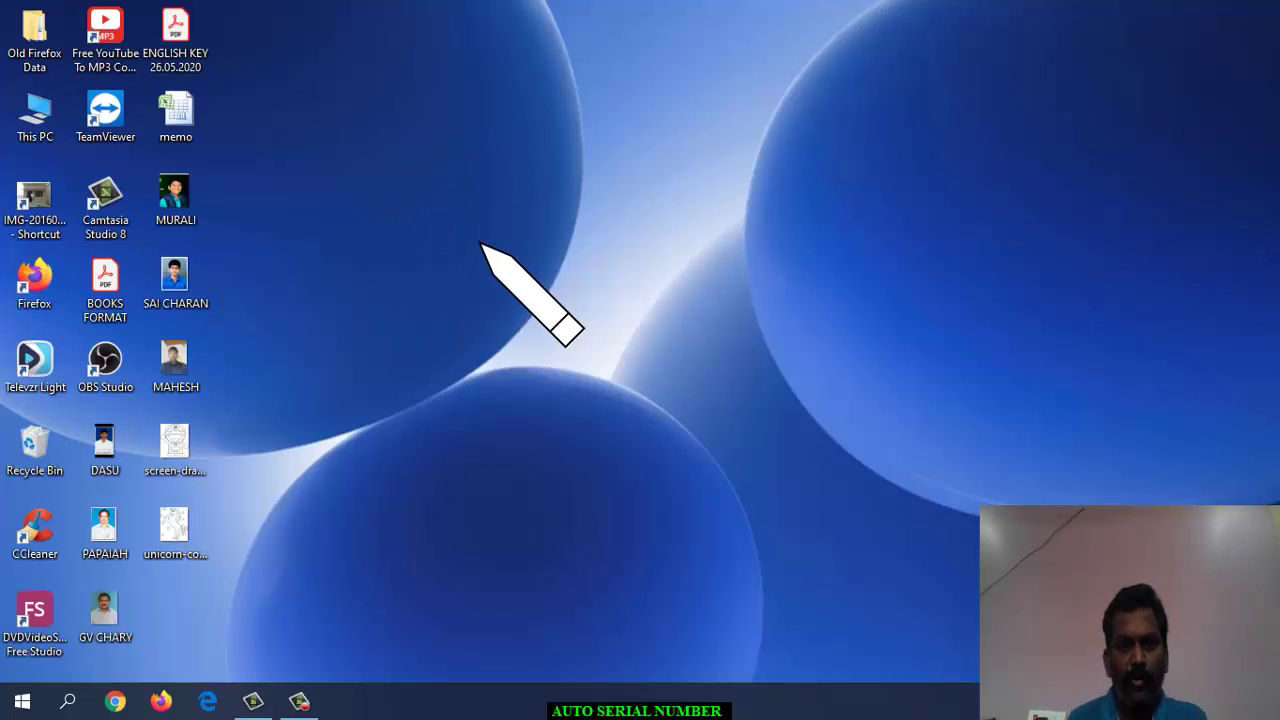
{"action": "right_click", "coordinate": [477, 241]}
{"action": "left_click", "coordinate": [529, 296]}
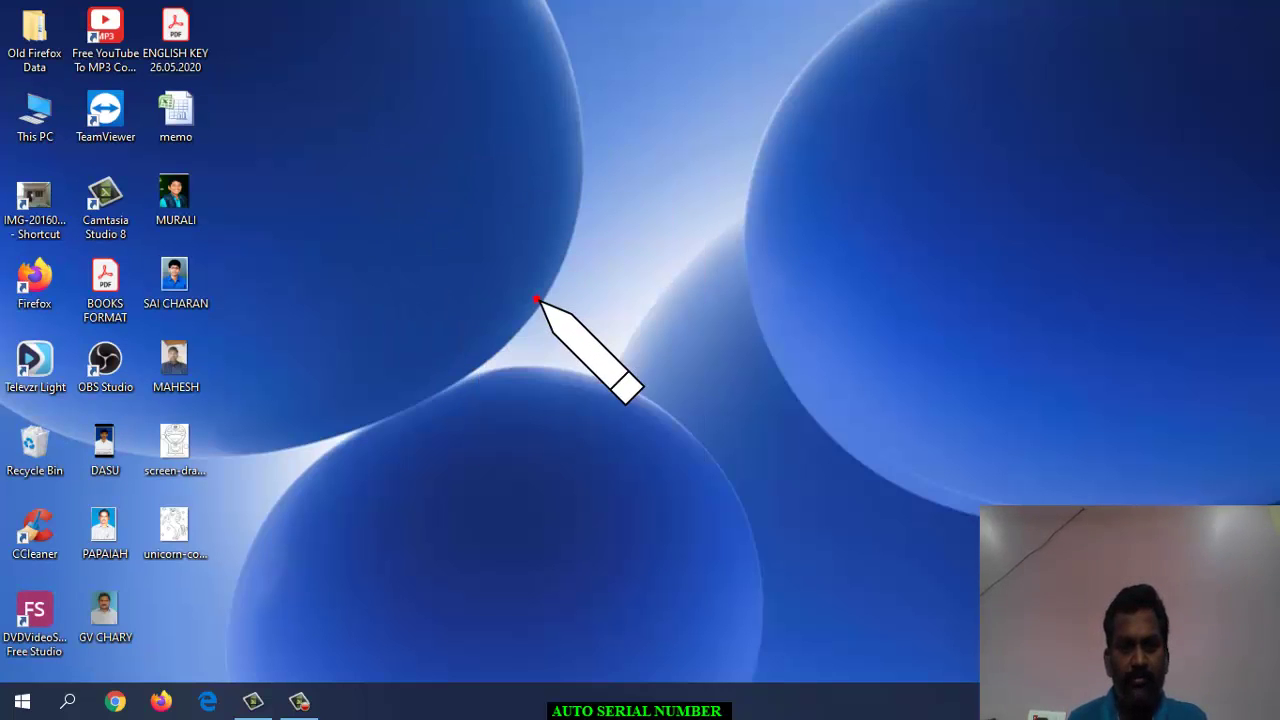
Open the memo workbook from the desktop.
{"action": "left_click", "coordinate": [190, 121]}
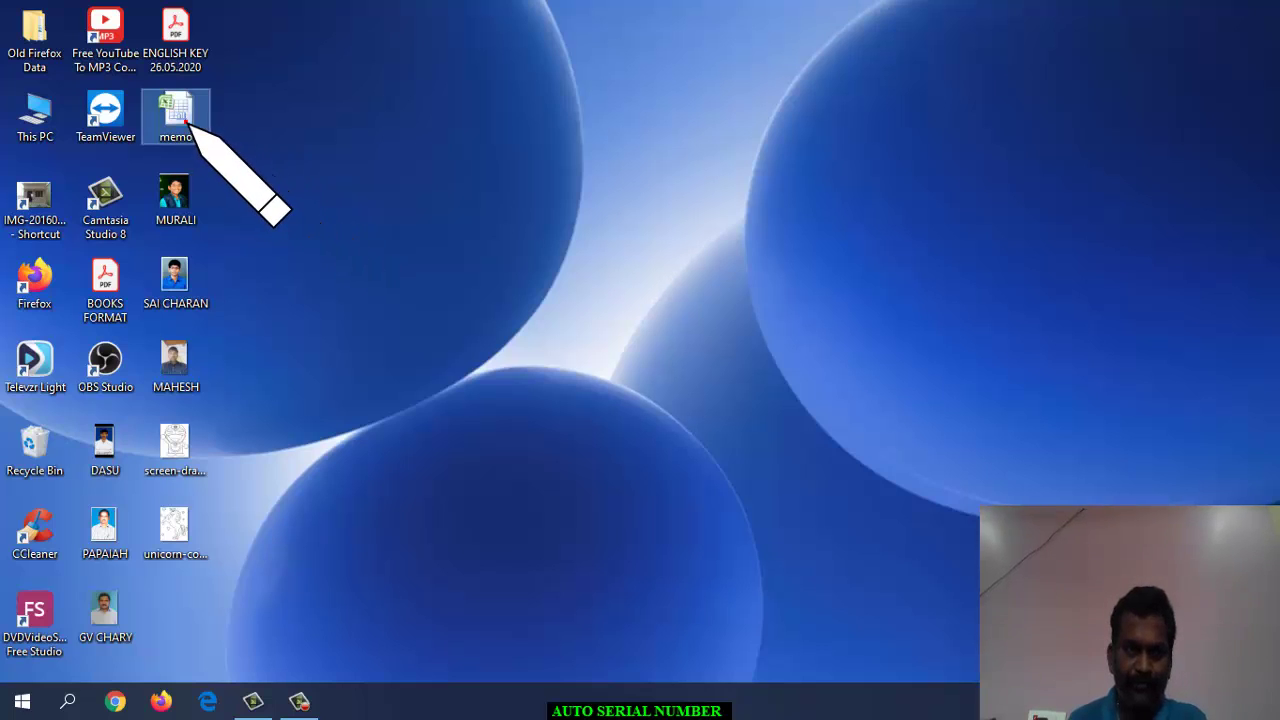
{"action": "left_click", "coordinate": [187, 121]}
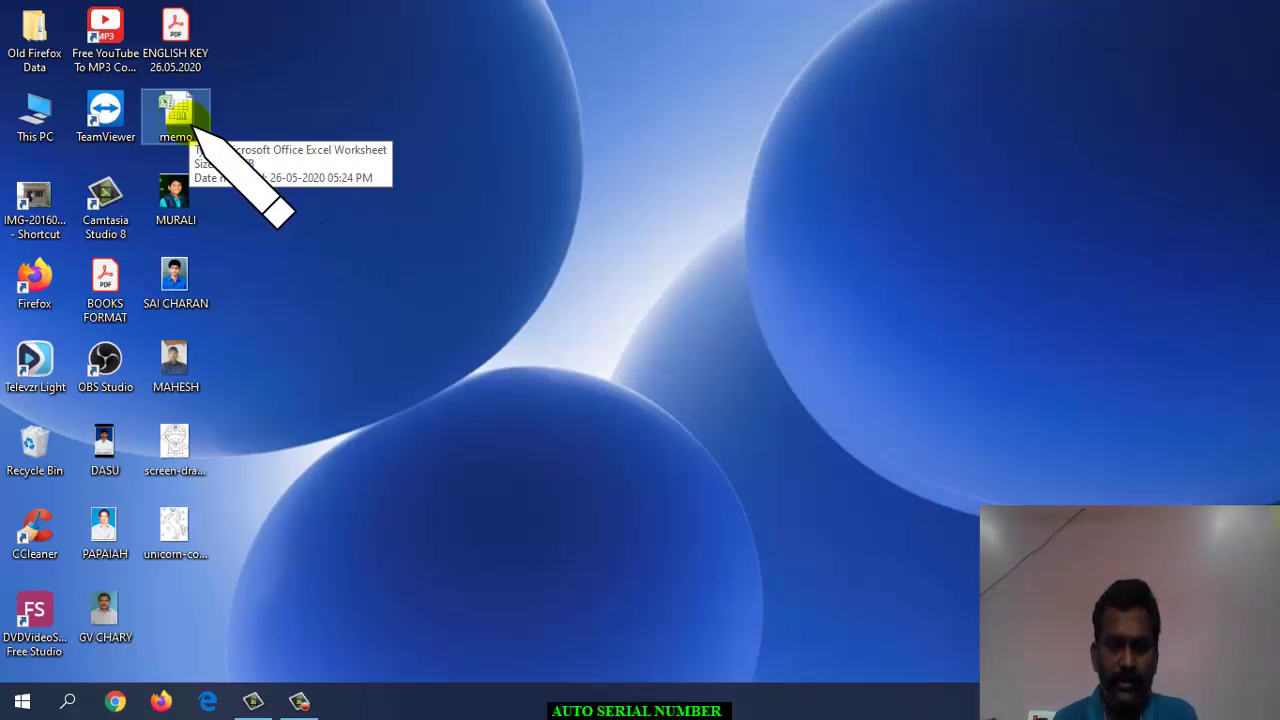
{"action": "double_click", "coordinate": [187, 121]}
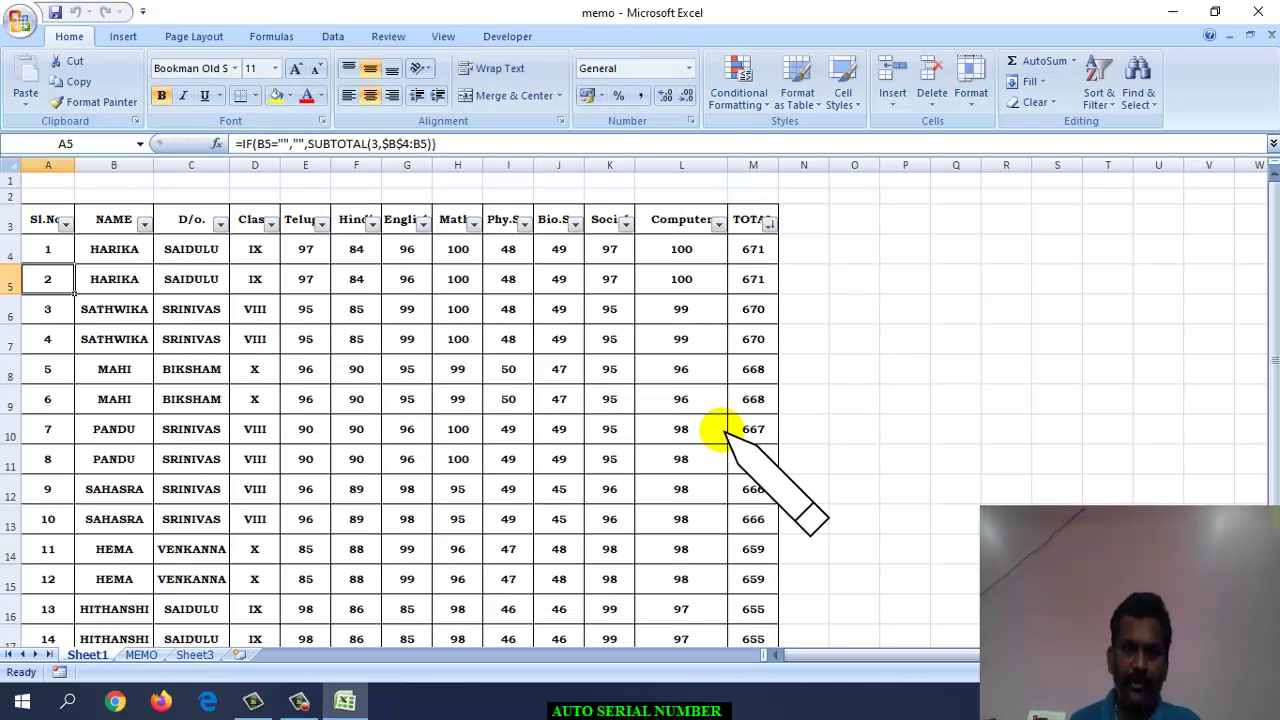
{"action": "left_click", "coordinate": [864, 421]}
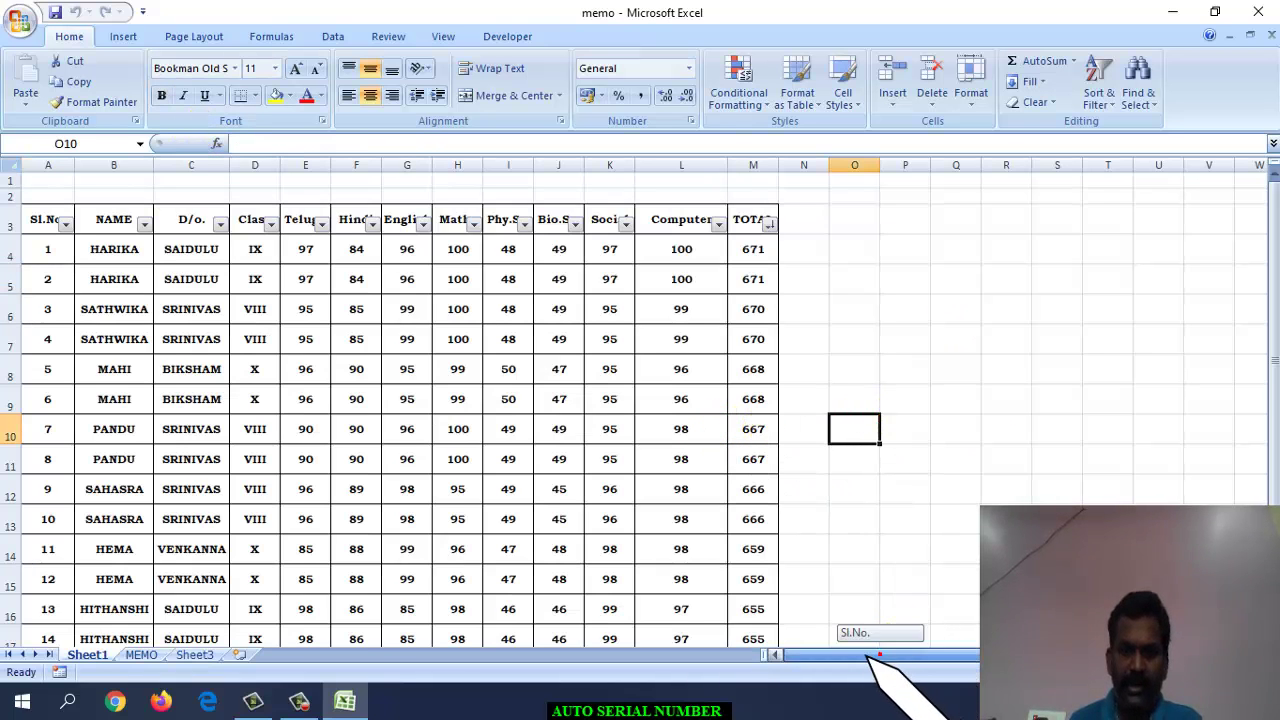
{"action": "left_click", "coordinate": [100, 366]}
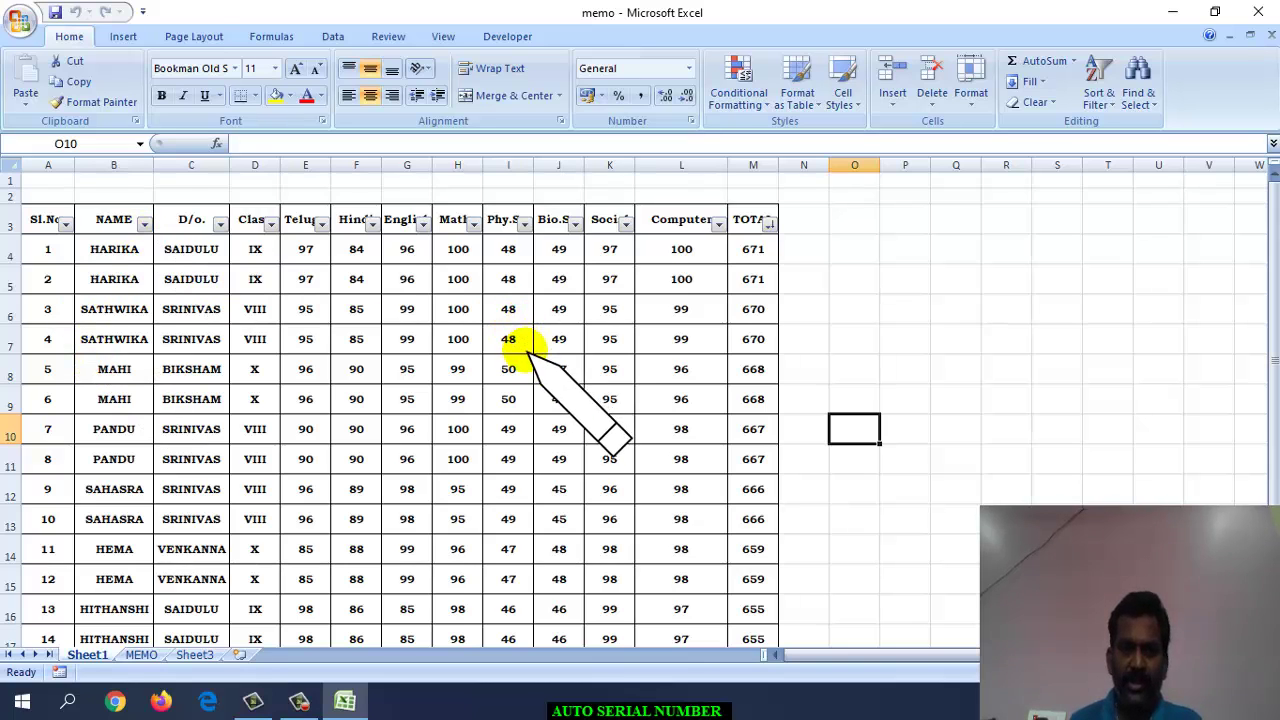
{"action": "scroll", "coordinate": [523, 380], "scroll_direction": "down", "scroll_amount": 2}
{"action": "scroll", "coordinate": [470, 380], "scroll_direction": "up", "scroll_amount": 2}
{"action": "left_click", "coordinate": [818, 335]}
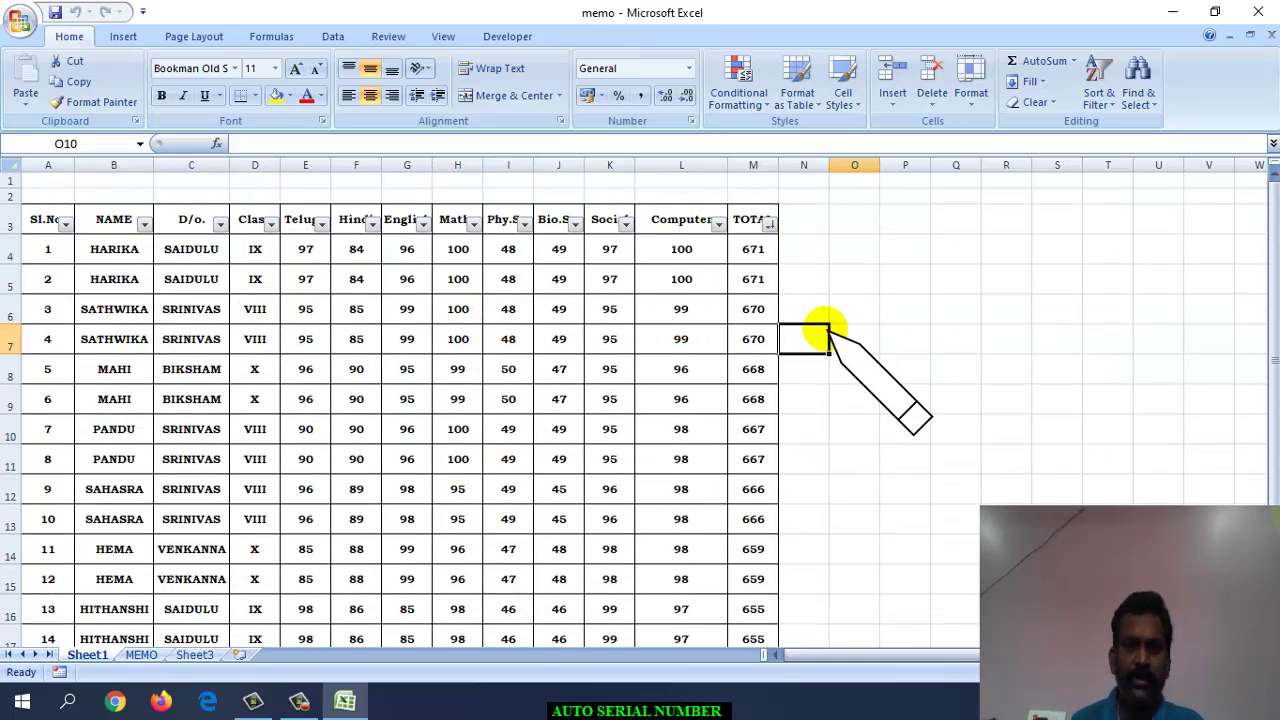
Remove the filter from the marks table's header row 3 on Sheet1.
{"action": "left_click", "coordinate": [18, 226]}
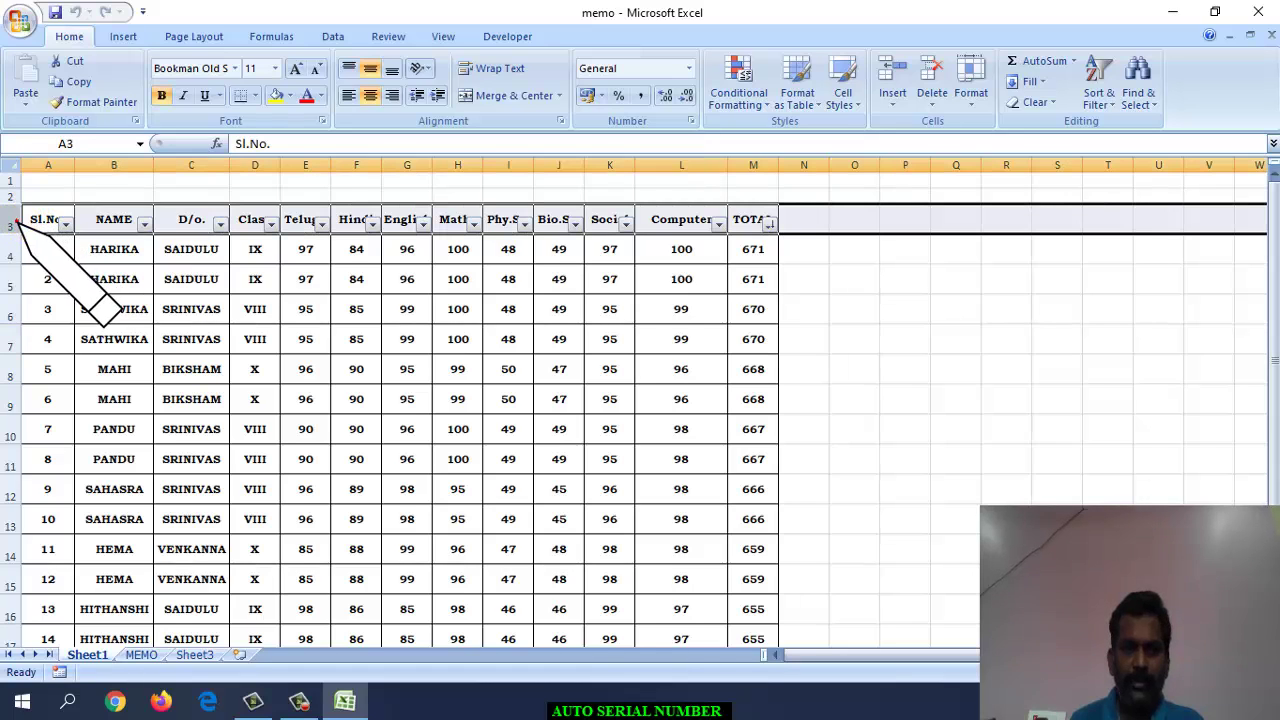
{"action": "left_click", "coordinate": [1100, 95]}
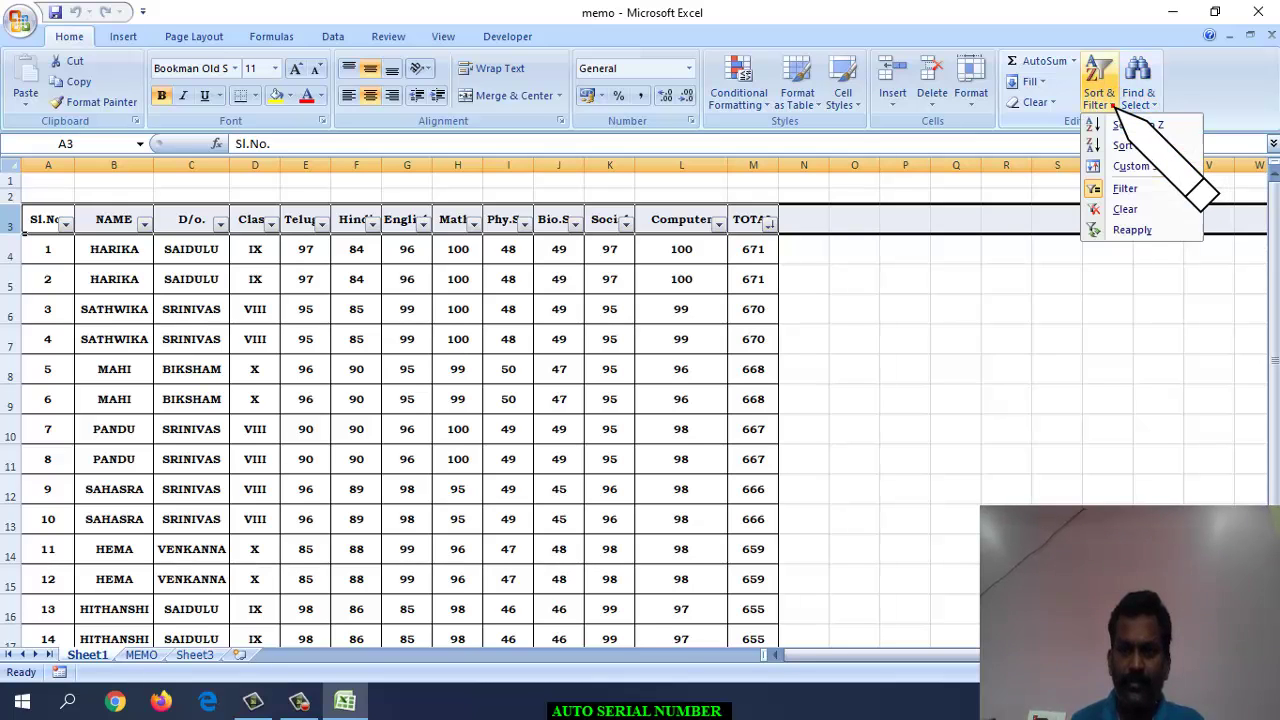
{"action": "left_click", "coordinate": [1126, 189]}
{"action": "left_click", "coordinate": [1006, 339]}
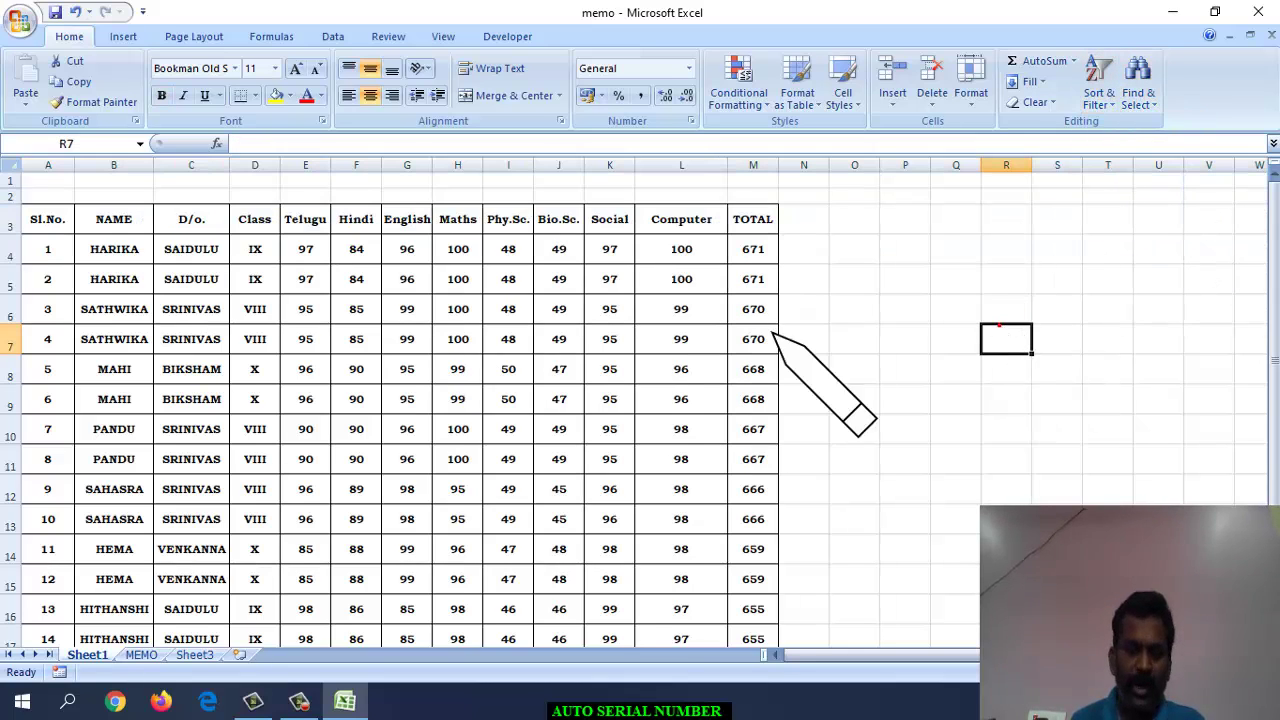
Clear all the serial number formulas in the Sl.No. column, cells A4 to A19.
{"action": "left_click_drag", "start_coordinate": [47, 249], "coordinate": [47, 607]}
{"action": "key", "text": "Delete"}
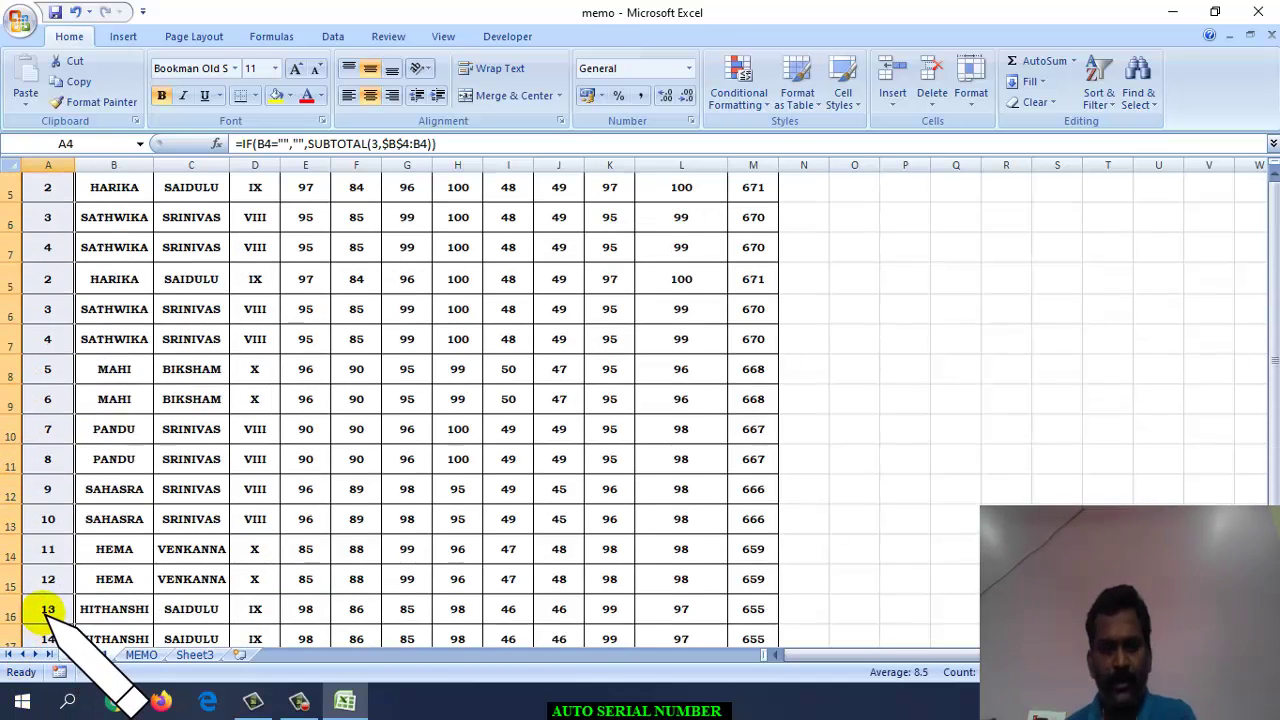
{"action": "scroll", "coordinate": [500, 400], "scroll_direction": "up", "scroll_amount": 2}
{"action": "left_click", "coordinate": [1057, 369]}
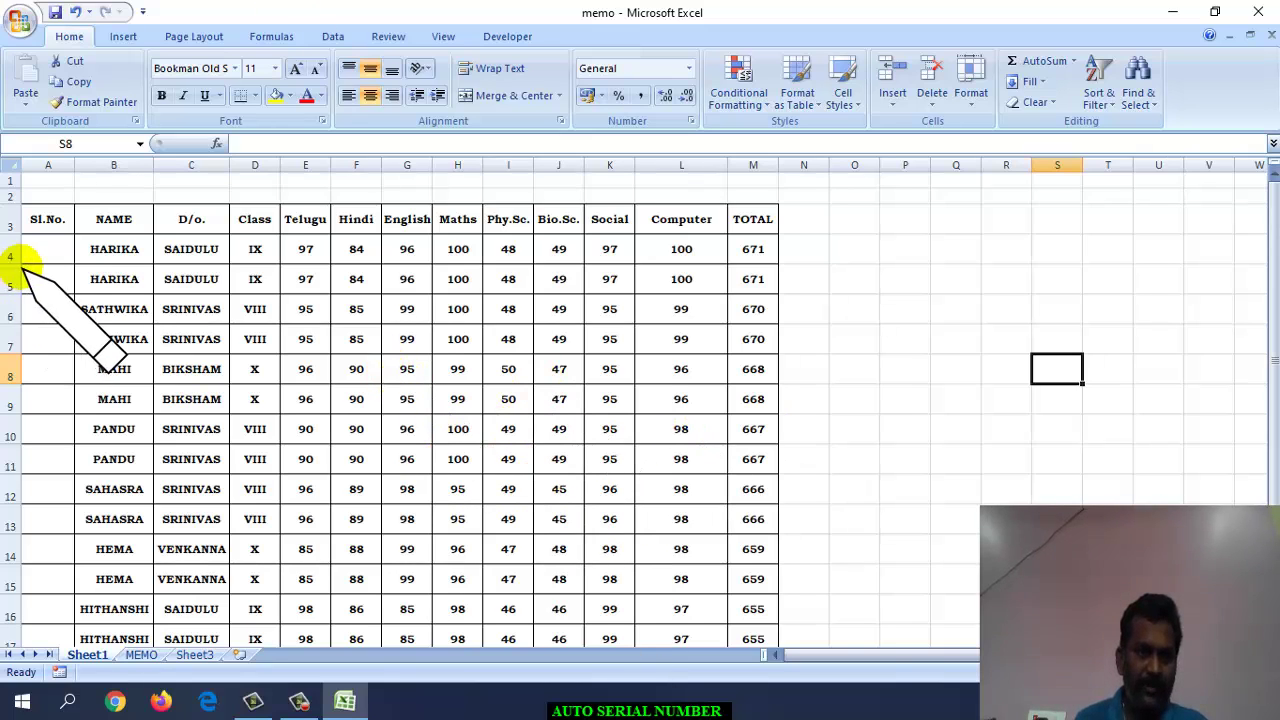
Enter the serial numbers 1 and 2 in cells A4 and A5.
{"action": "left_click", "coordinate": [52, 247]}
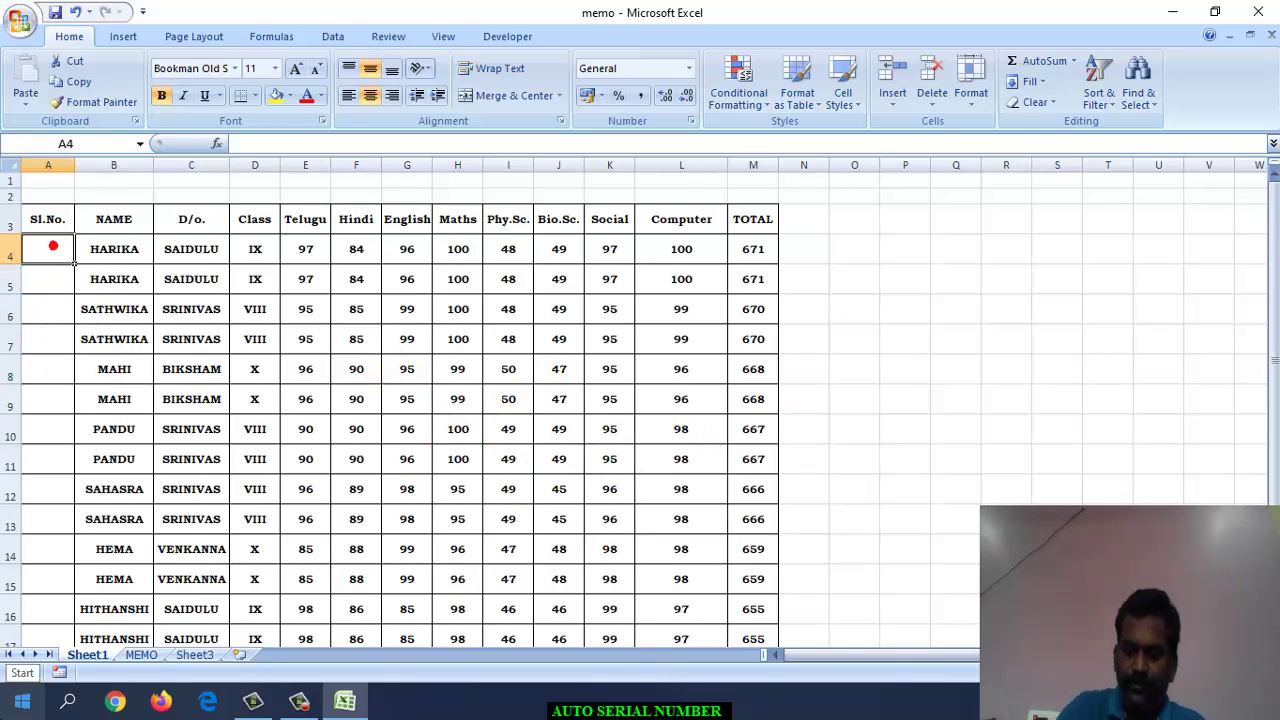
{"action": "type", "text": "1"}
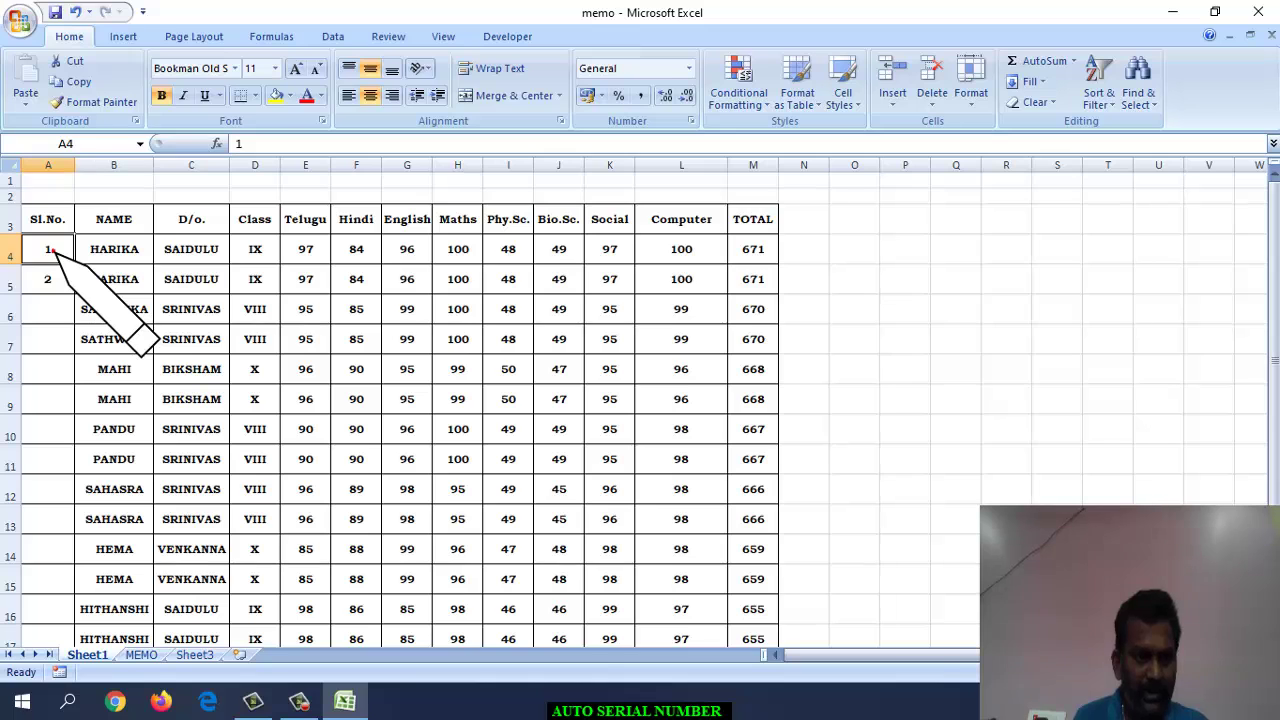
Extend the series from A4:A5 down the Sl.No. column to row 19.
{"action": "left_click_drag", "start_coordinate": [48, 250], "coordinate": [48, 280]}
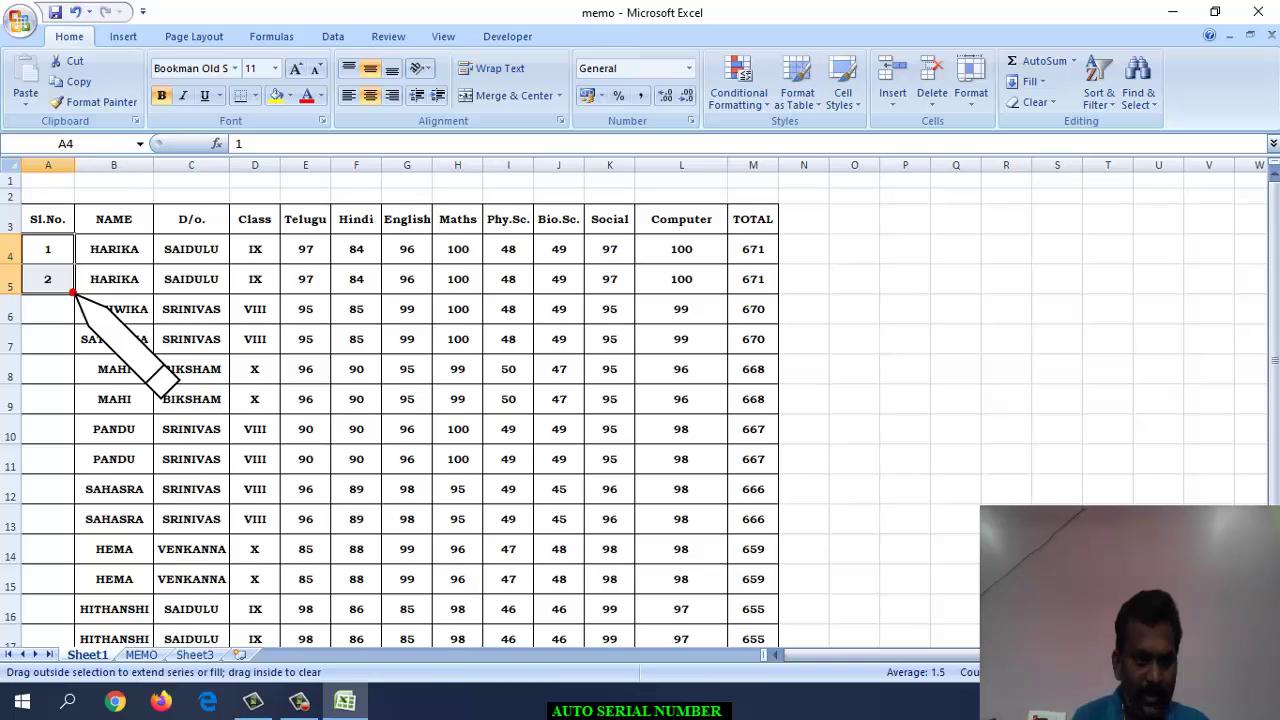
{"action": "left_click_drag", "start_coordinate": [72, 290], "coordinate": [74, 618]}
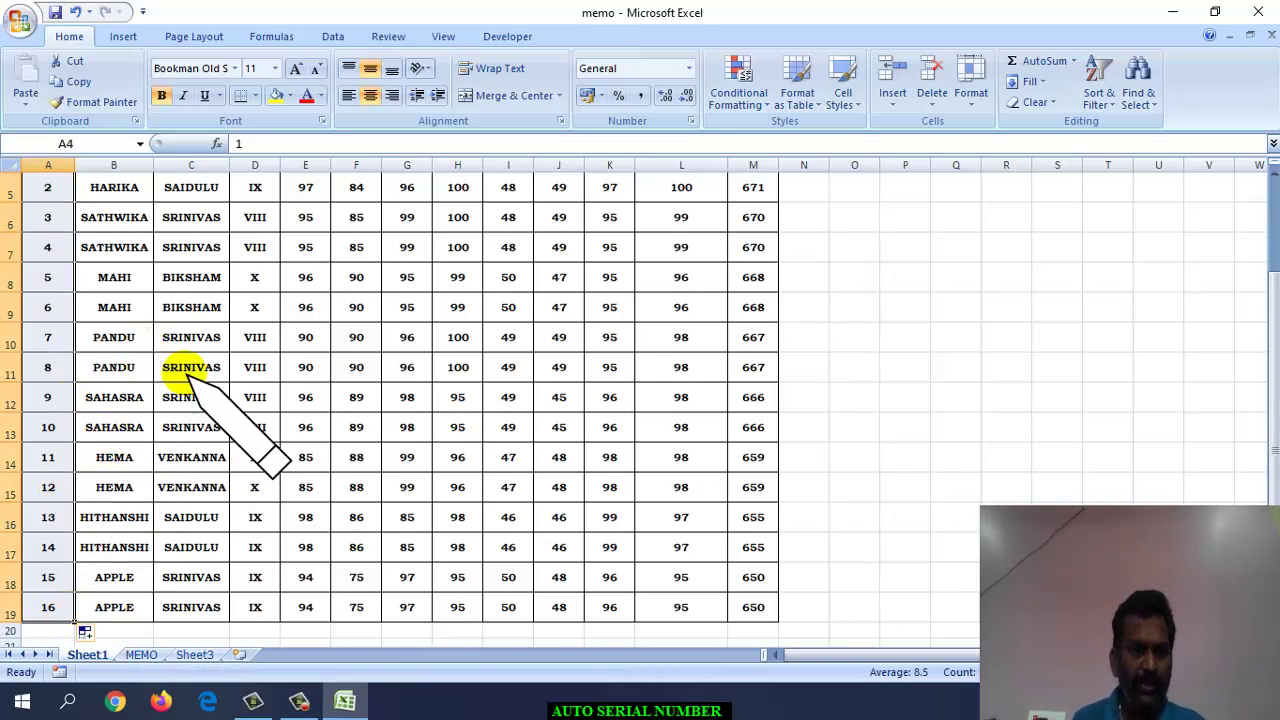
{"action": "scroll", "coordinate": [171, 366], "scroll_direction": "up", "scroll_amount": 2}
{"action": "left_click", "coordinate": [340, 425]}
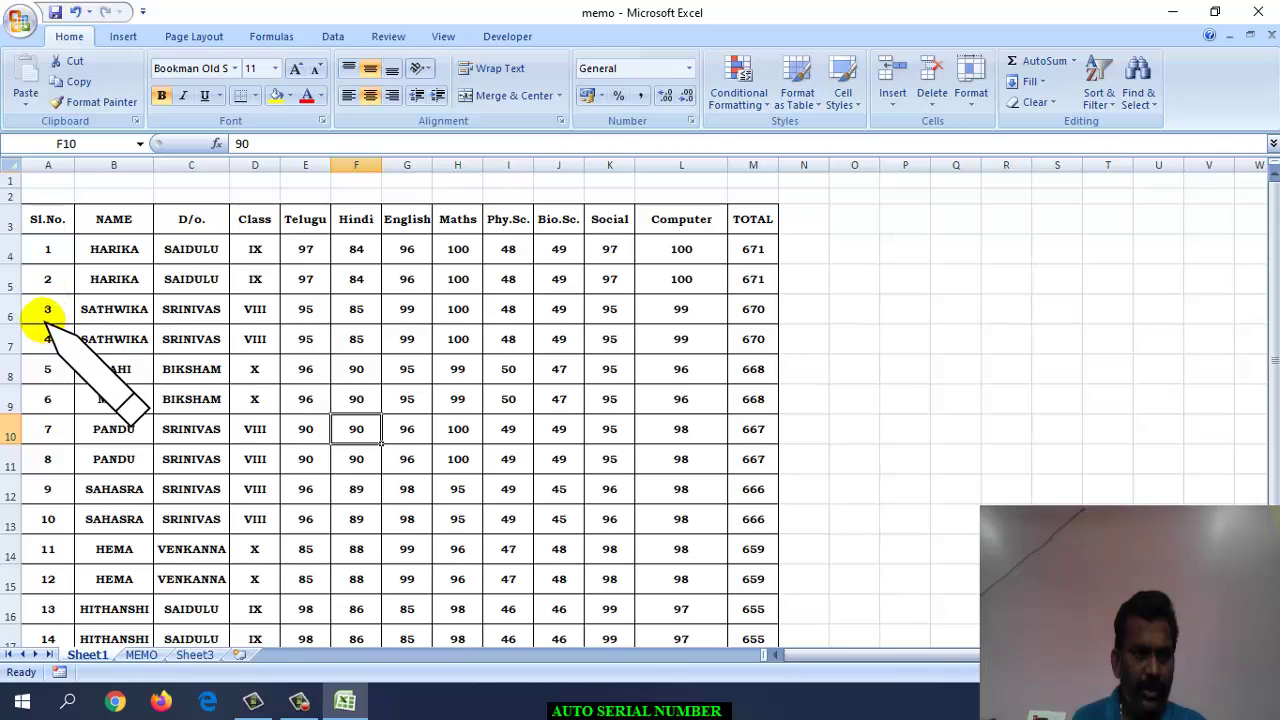
Delete the serial numbers in A6 to A19, keeping only the first two.
{"action": "left_click_drag", "start_coordinate": [47, 309], "coordinate": [49, 607]}
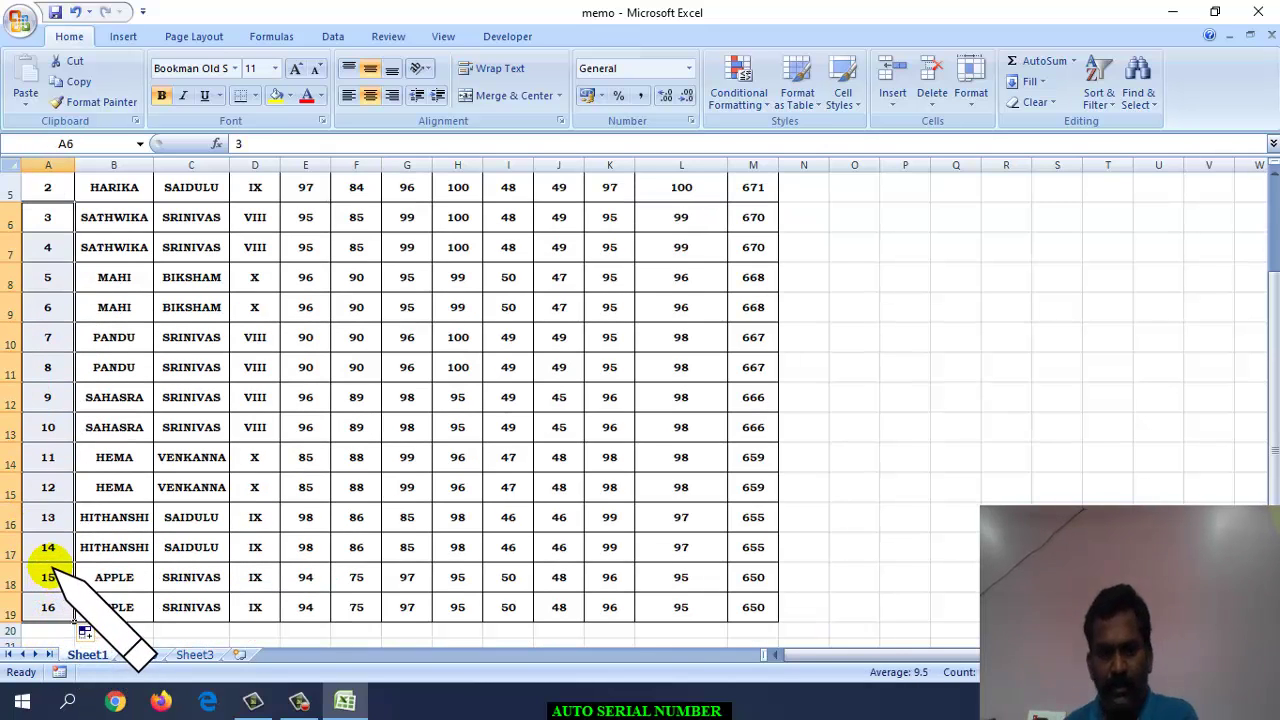
{"action": "key", "text": "Delete"}
{"action": "left_click", "coordinate": [855, 367]}
{"action": "scroll", "coordinate": [450, 320], "scroll_direction": "up", "scroll_amount": 2}
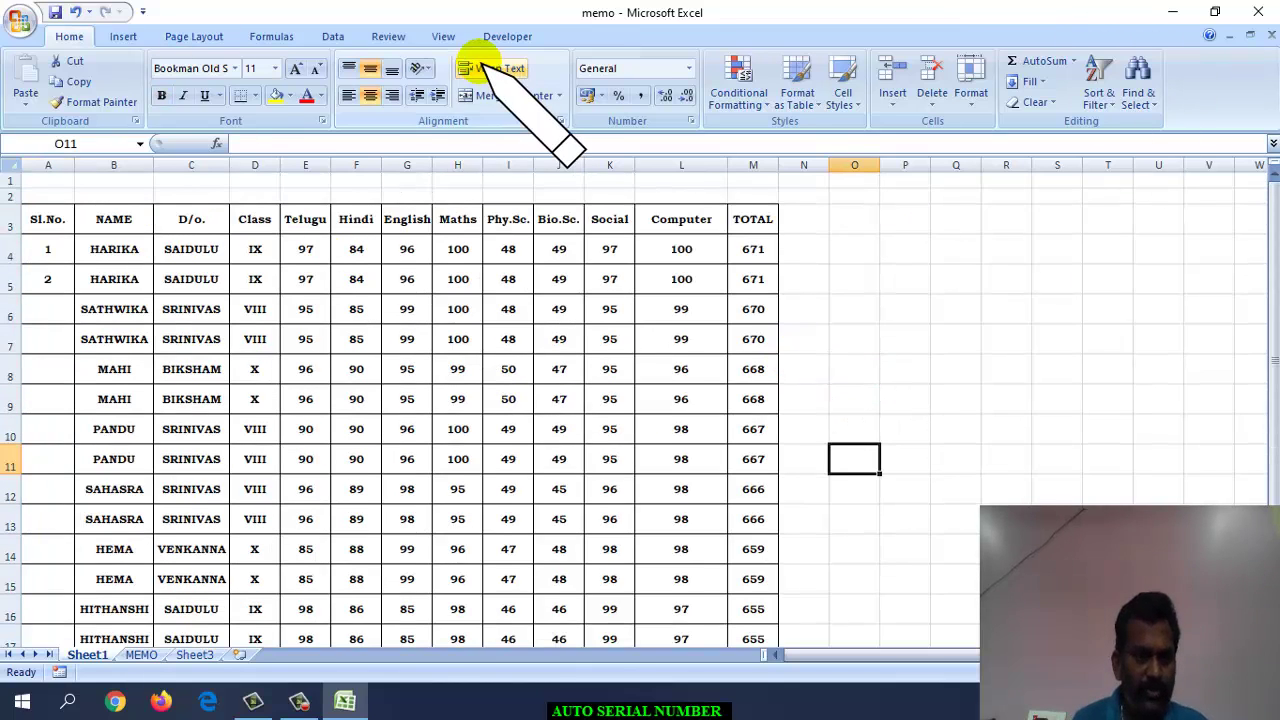
Fill the serial number series from the first two cells, A4 and A5, down to the last student in A19.
{"action": "left_click", "coordinate": [48, 250]}
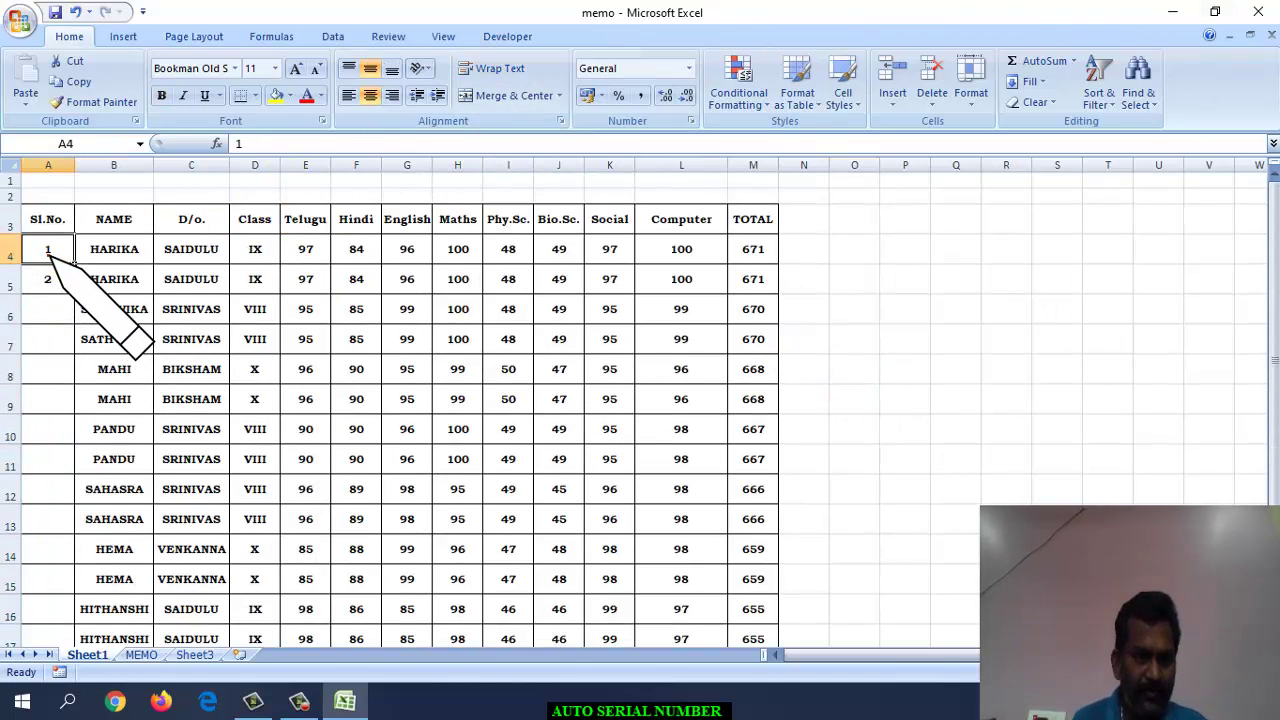
{"action": "left_click_drag", "start_coordinate": [48, 256], "coordinate": [53, 270]}
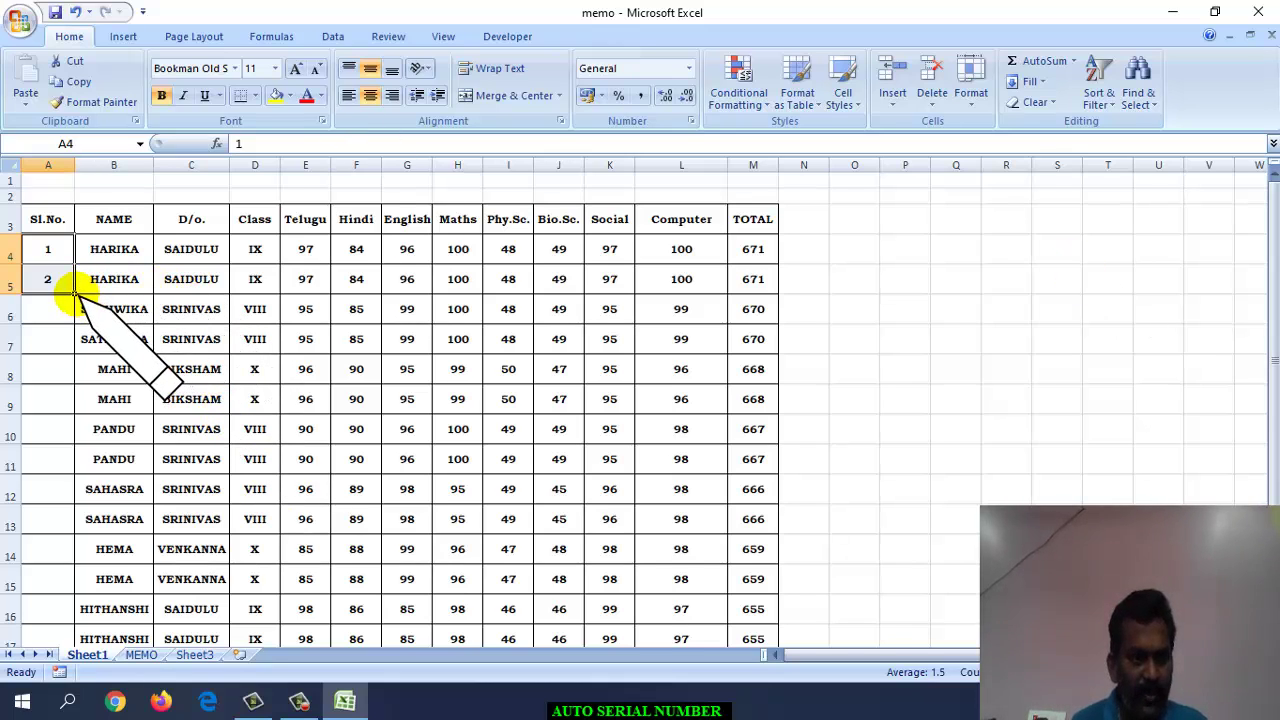
{"action": "left_click_drag", "start_coordinate": [78, 296], "coordinate": [125, 478]}
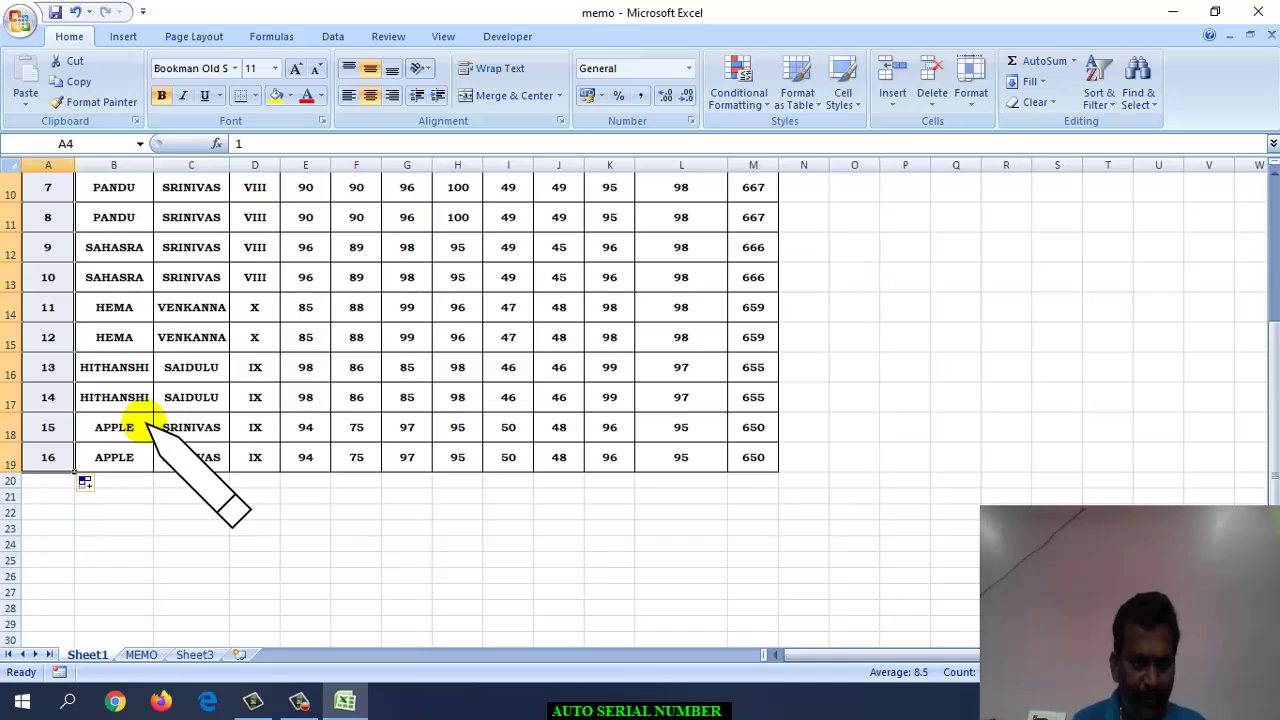
{"action": "left_click", "coordinate": [35, 457]}
{"action": "left_click", "coordinate": [118, 455]}
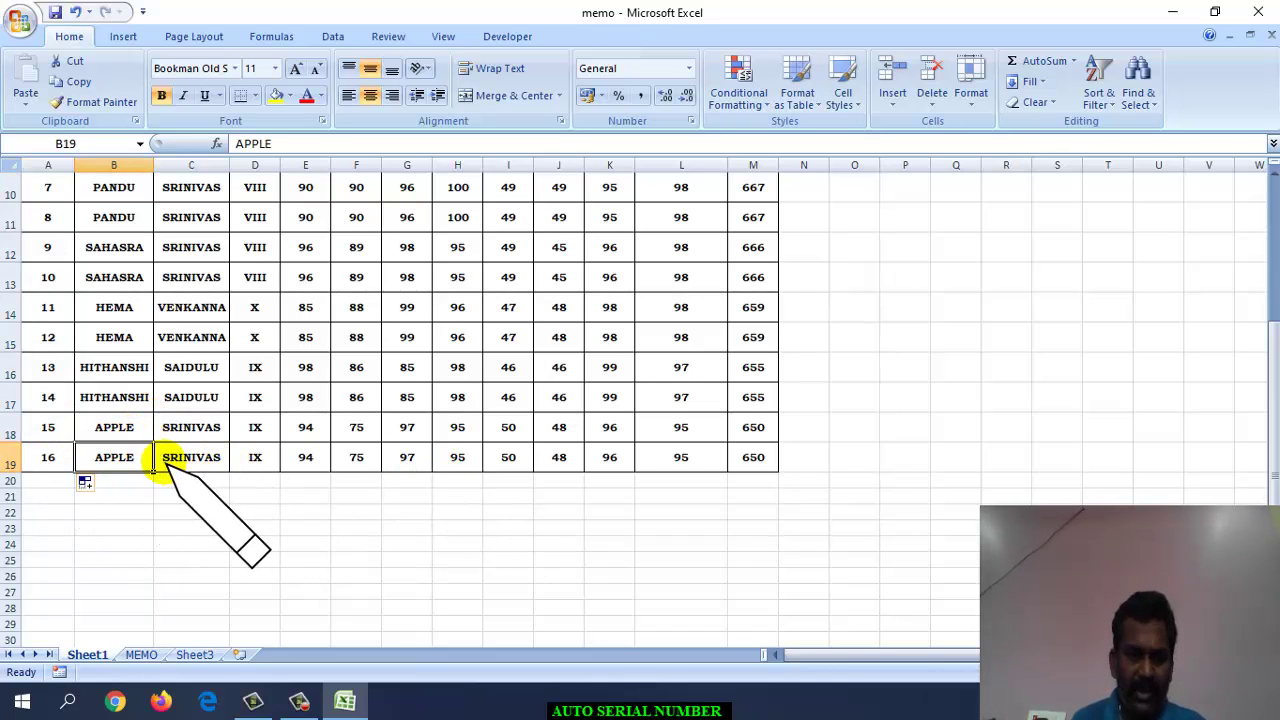
{"action": "scroll", "coordinate": [114, 486], "scroll_direction": "up", "scroll_amount": 3}
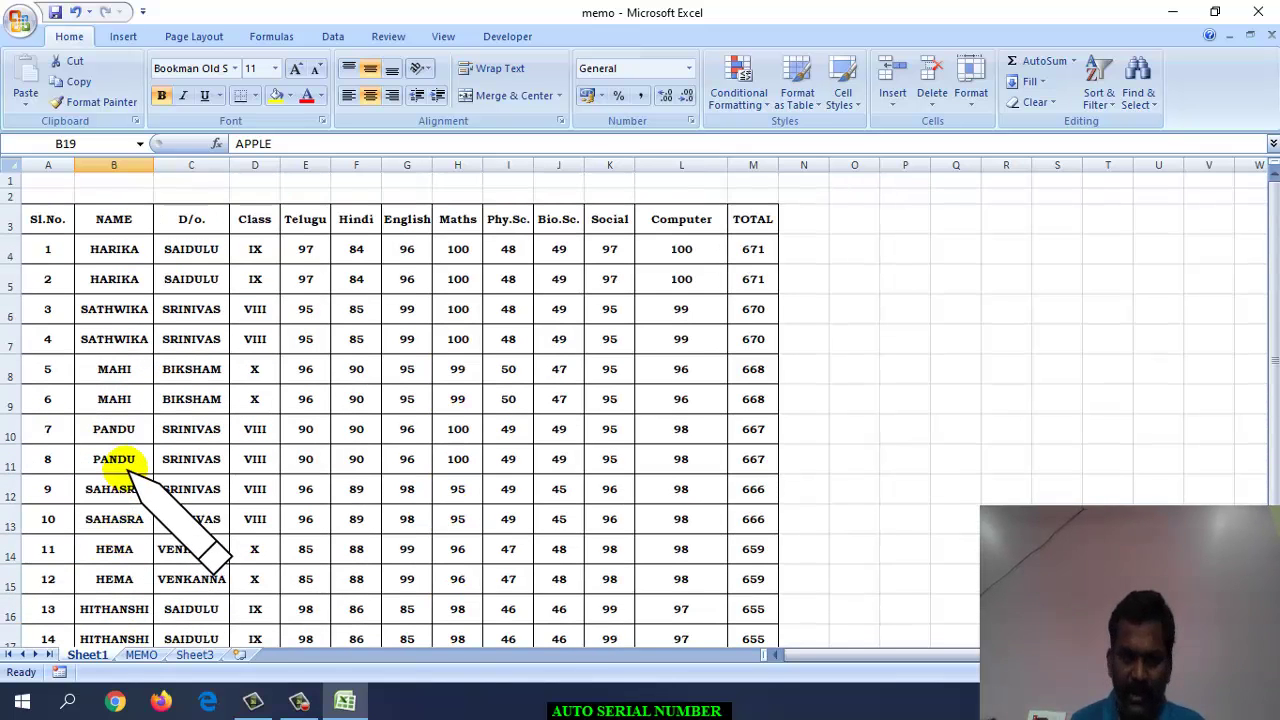
{"action": "left_click", "coordinate": [955, 452]}
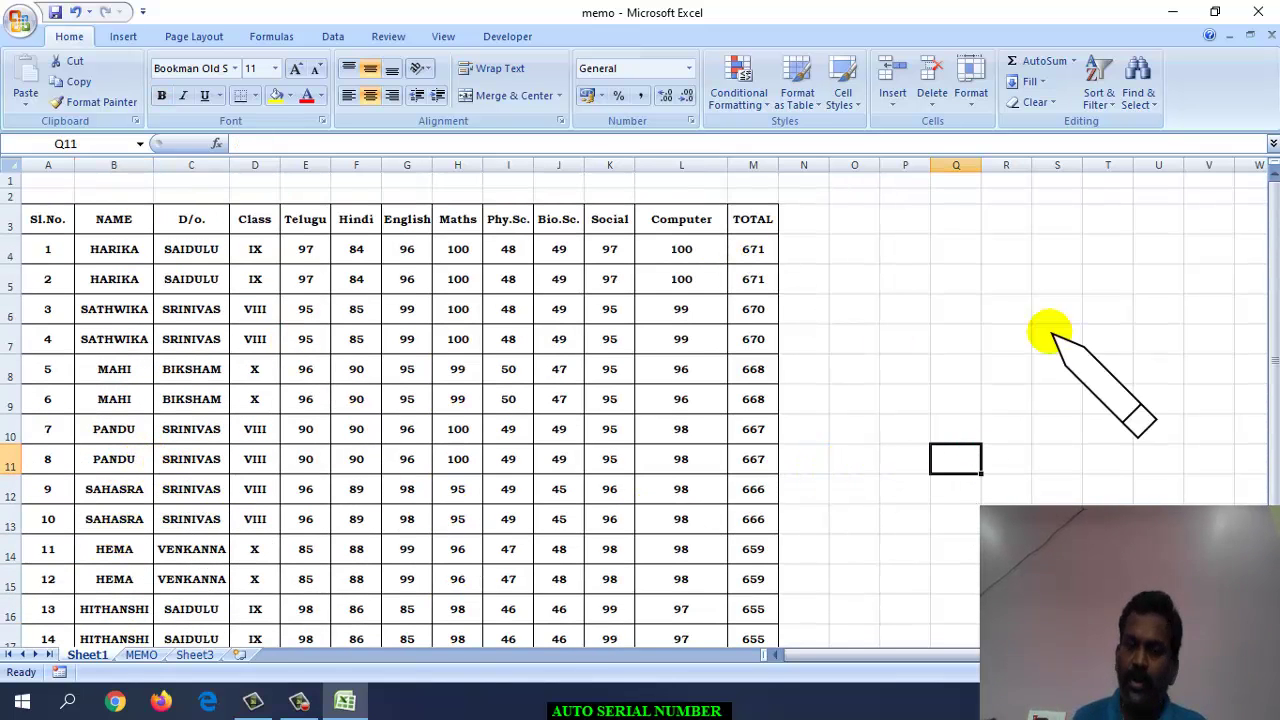
{"action": "scroll", "coordinate": [345, 370], "scroll_direction": "down", "scroll_amount": 3}
{"action": "scroll", "coordinate": [345, 370], "scroll_direction": "up", "scroll_amount": 3}
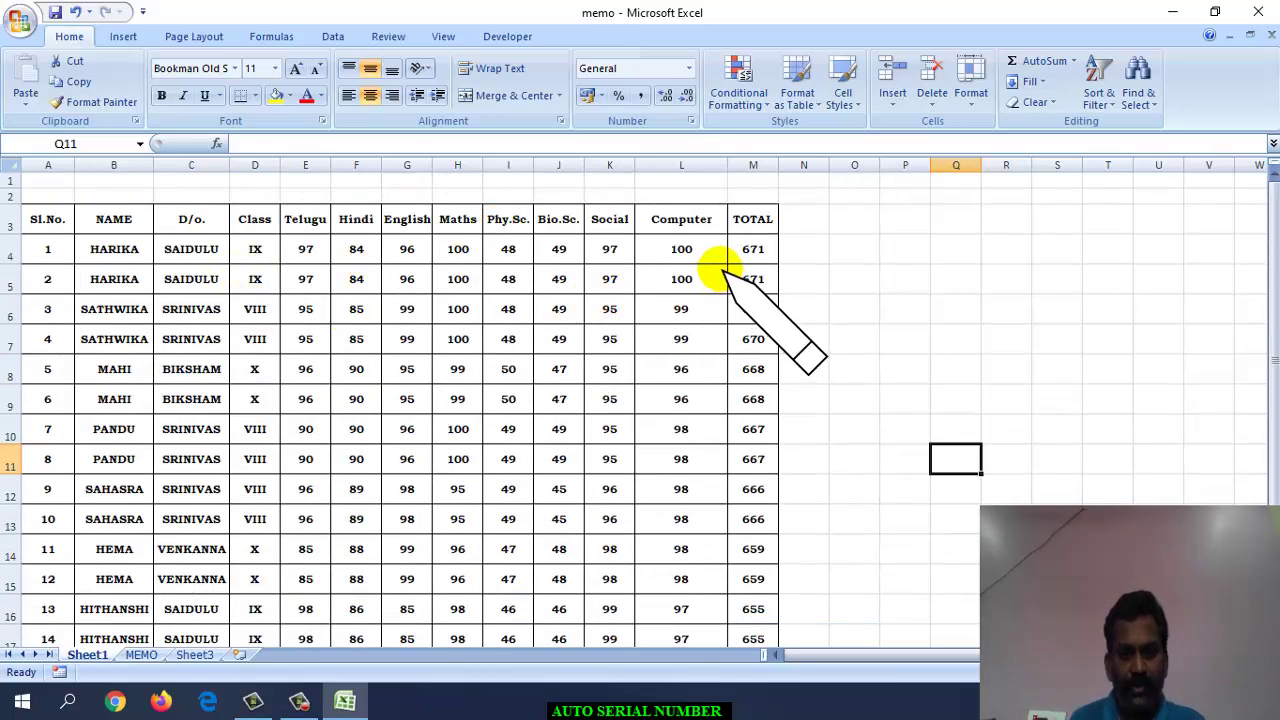
Apply a filter to the whole marks table, from the Sl.No. header in A3 to the last TOTAL in M19.
{"action": "left_click_drag", "start_coordinate": [44, 219], "coordinate": [745, 620]}
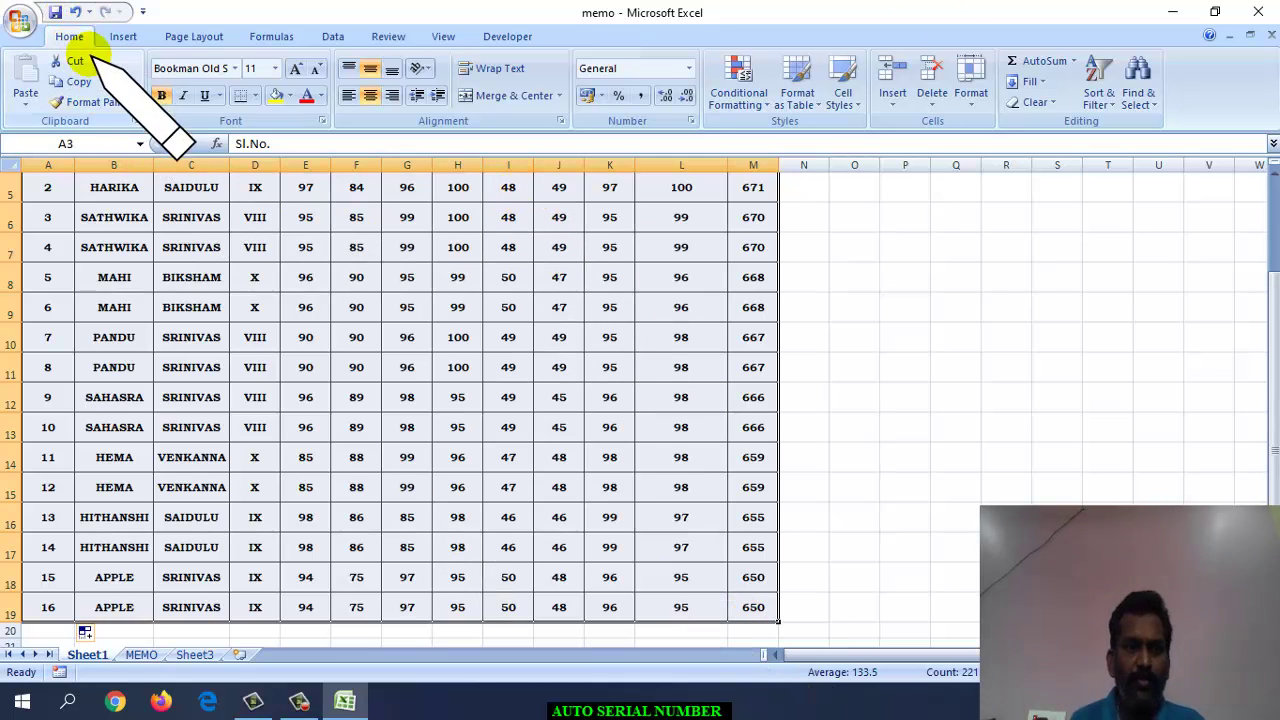
{"action": "left_click", "coordinate": [1113, 107]}
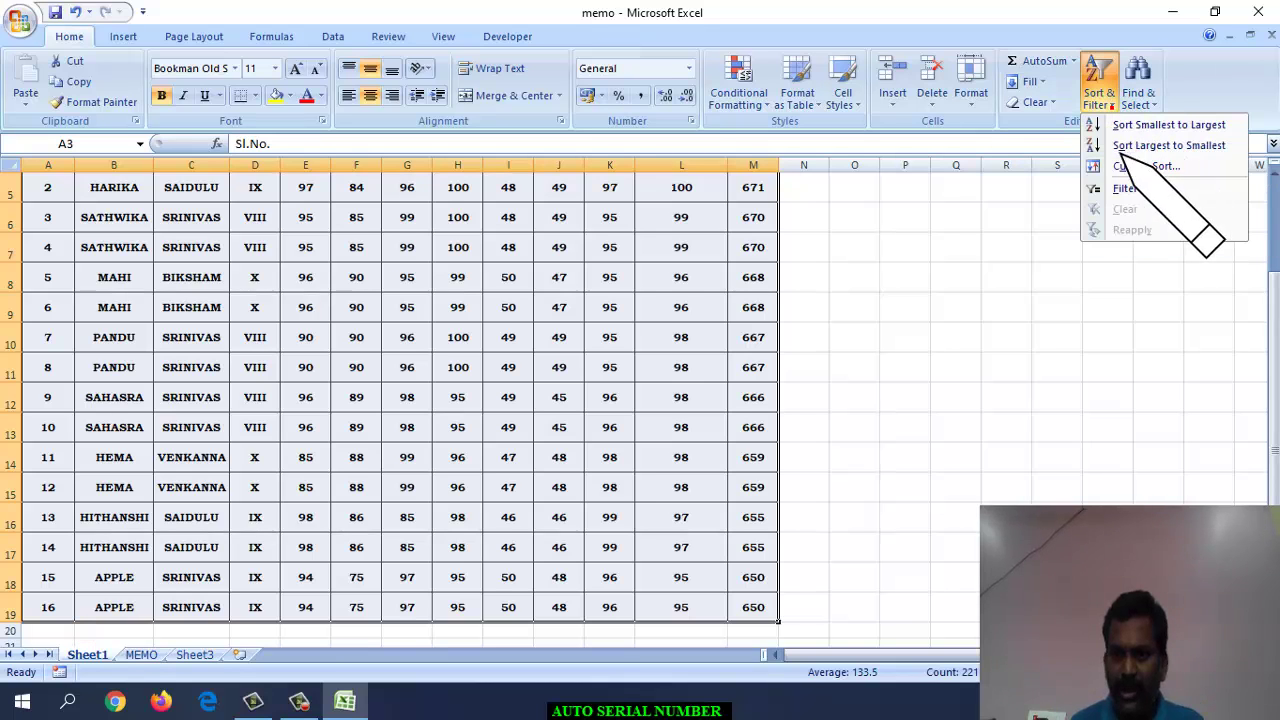
{"action": "left_click", "coordinate": [1126, 190]}
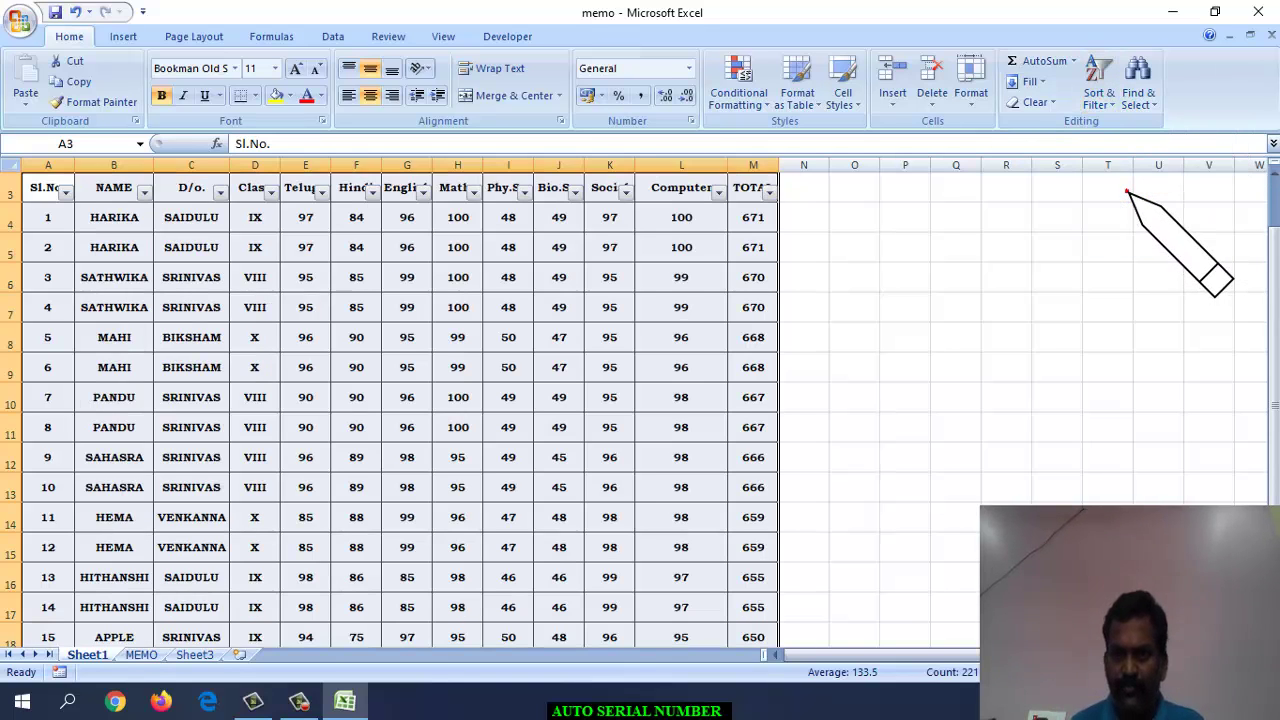
{"action": "left_click", "coordinate": [330, 36]}
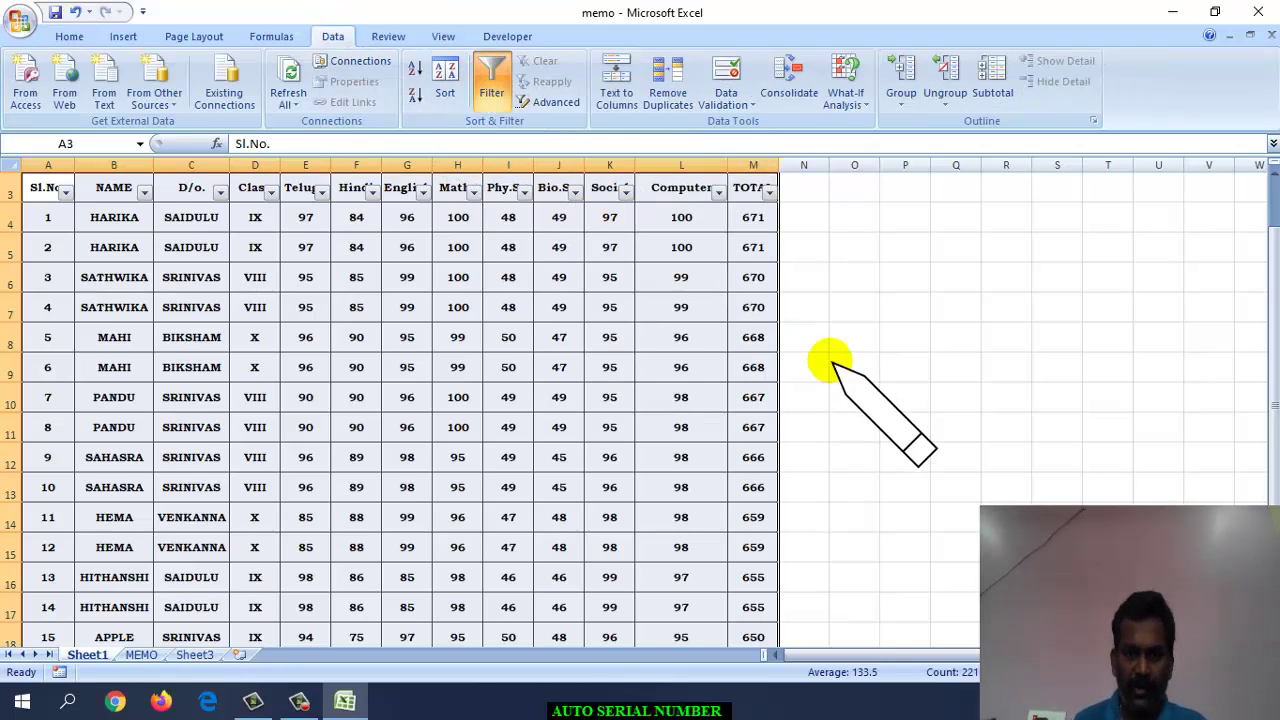
Examine the marks table from the first to the last student, including the formula in the first TOTAL cell, M4.
{"action": "left_click", "coordinate": [900, 365]}
{"action": "left_click", "coordinate": [615, 400]}
{"action": "scroll", "coordinate": [285, 305], "scroll_direction": "up", "scroll_amount": 1}
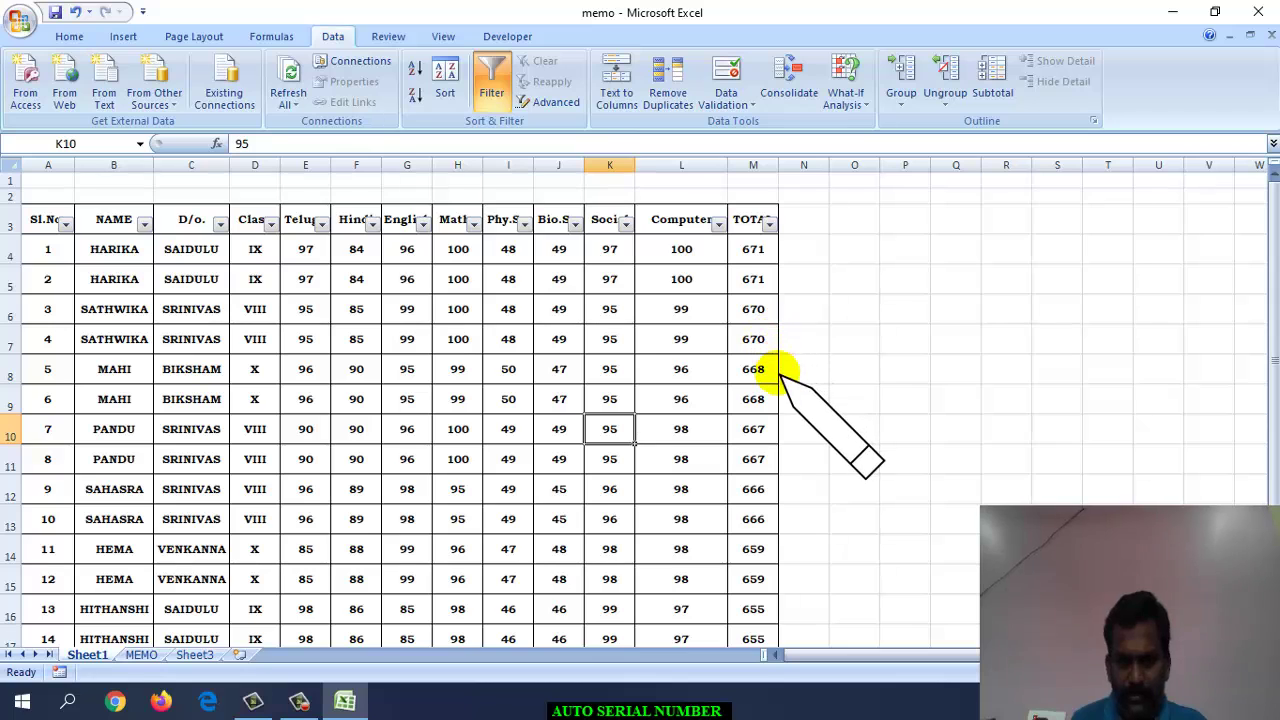
{"action": "scroll", "coordinate": [778, 388], "scroll_direction": "down", "scroll_amount": 2}
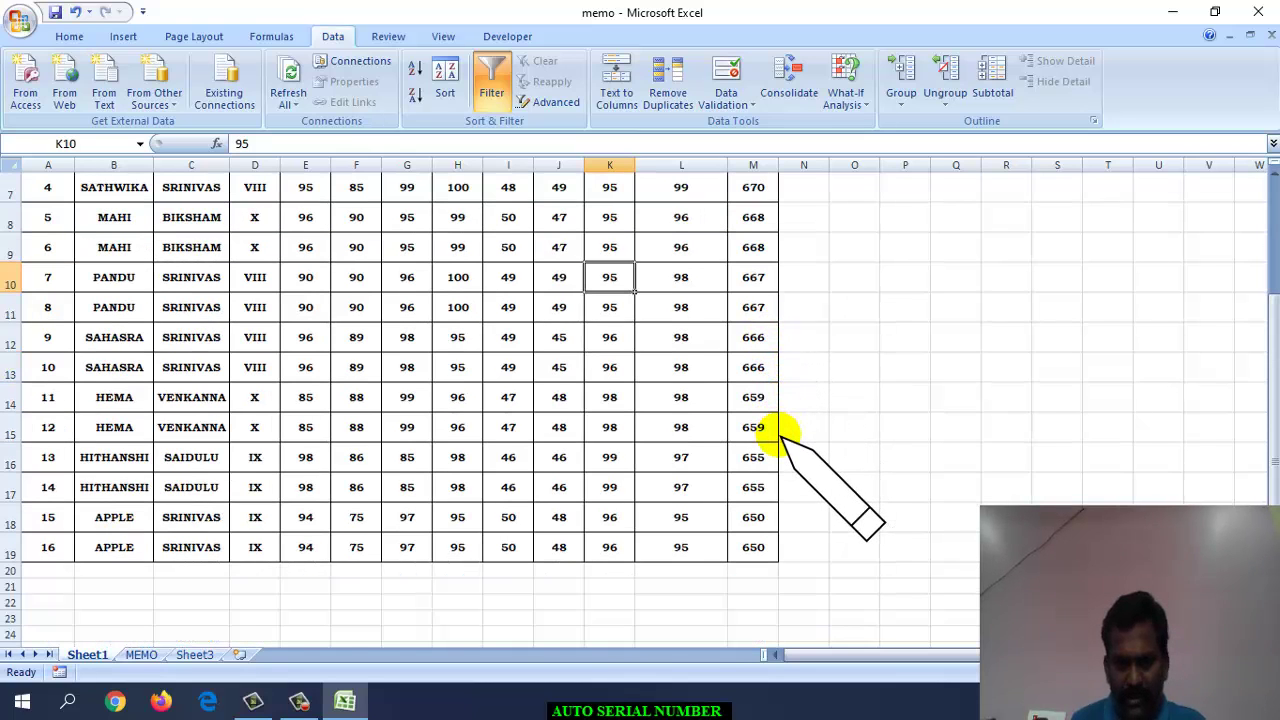
{"action": "scroll", "coordinate": [775, 430], "scroll_direction": "up", "scroll_amount": 2}
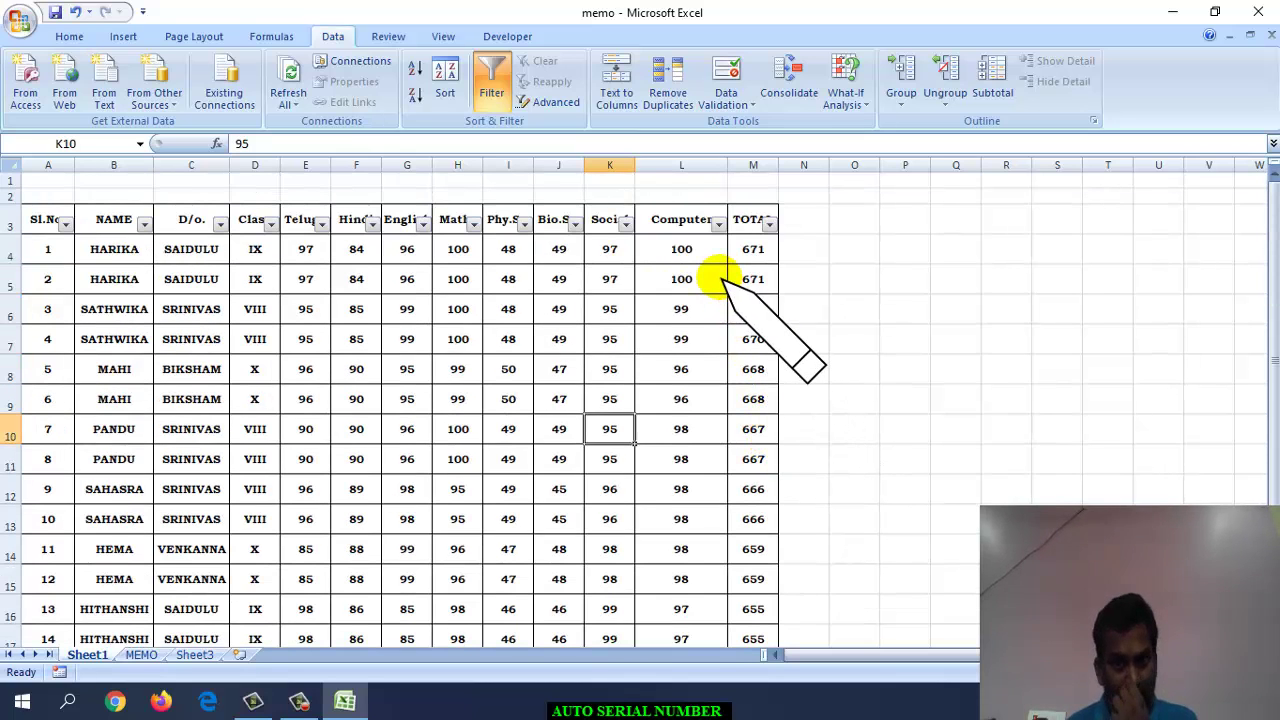
{"action": "left_click", "coordinate": [751, 251]}
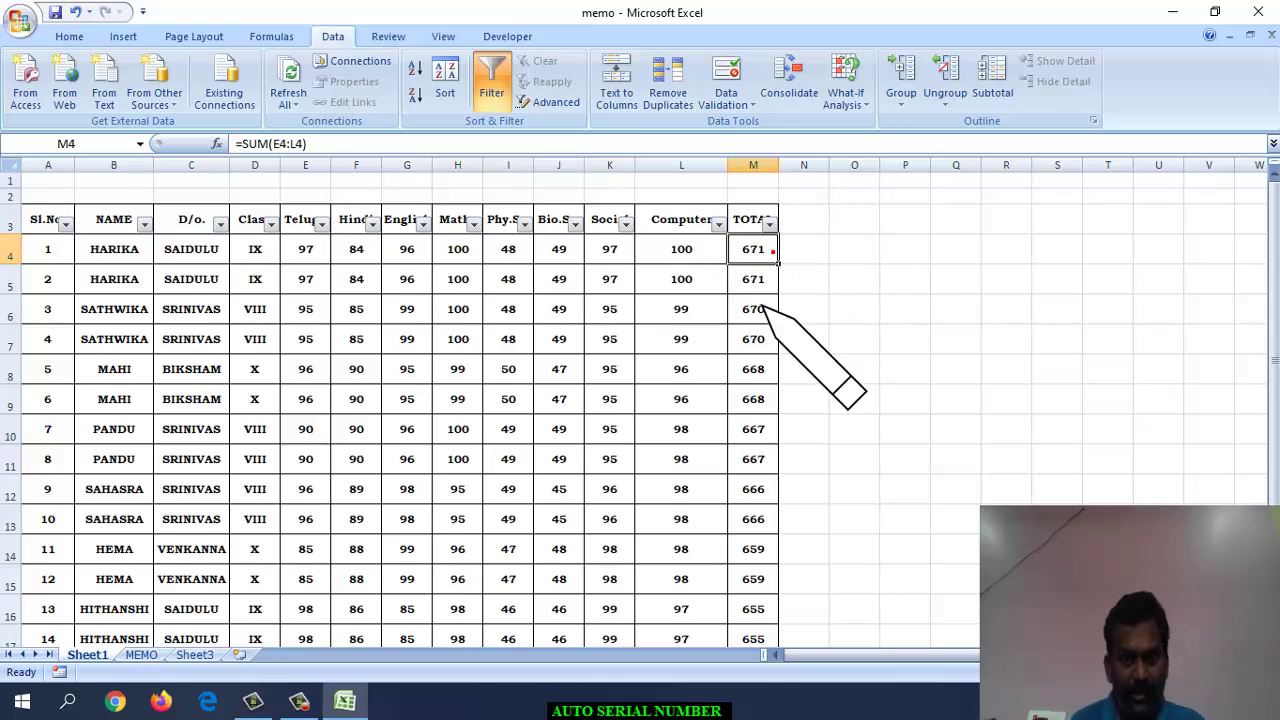
{"action": "scroll", "coordinate": [755, 340], "scroll_direction": "down", "scroll_amount": 3}
{"action": "scroll", "coordinate": [752, 380], "scroll_direction": "up", "scroll_amount": 3}
{"action": "left_click", "coordinate": [848, 398]}
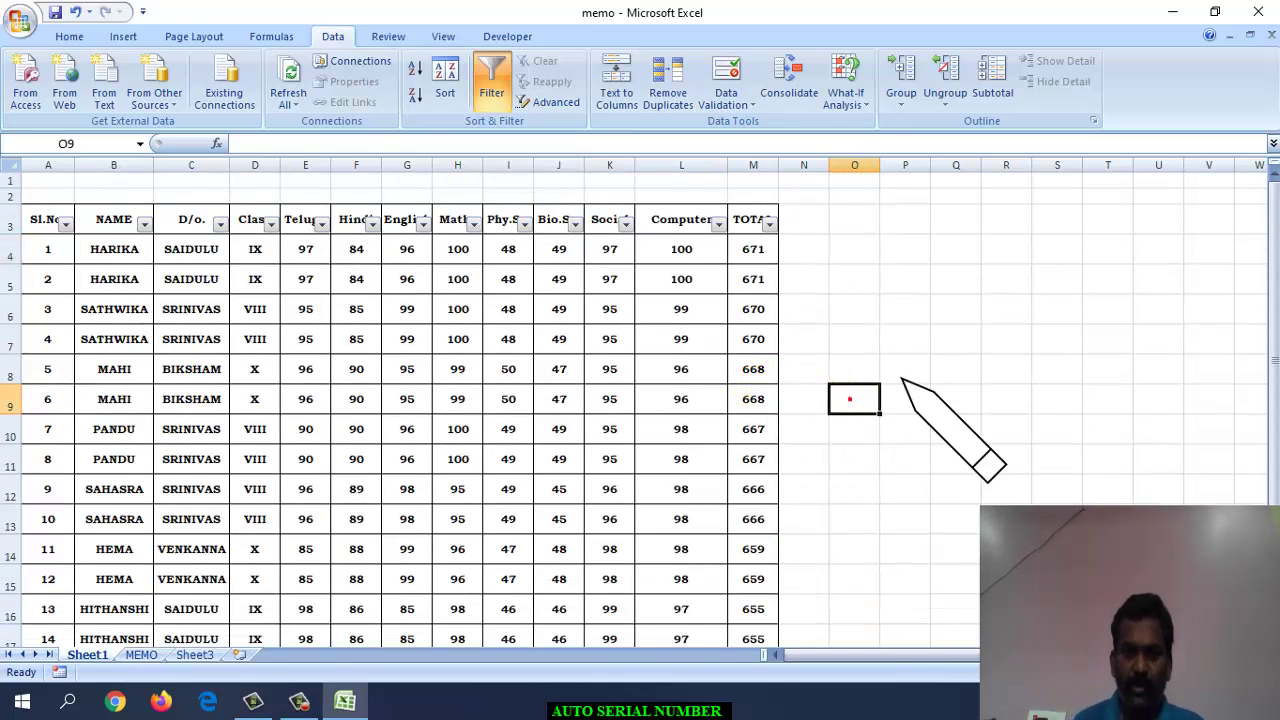
Sort the marks table by TOTAL from smallest to largest and check the order of the manually filled serial numbers.
{"action": "left_click", "coordinate": [769, 225]}
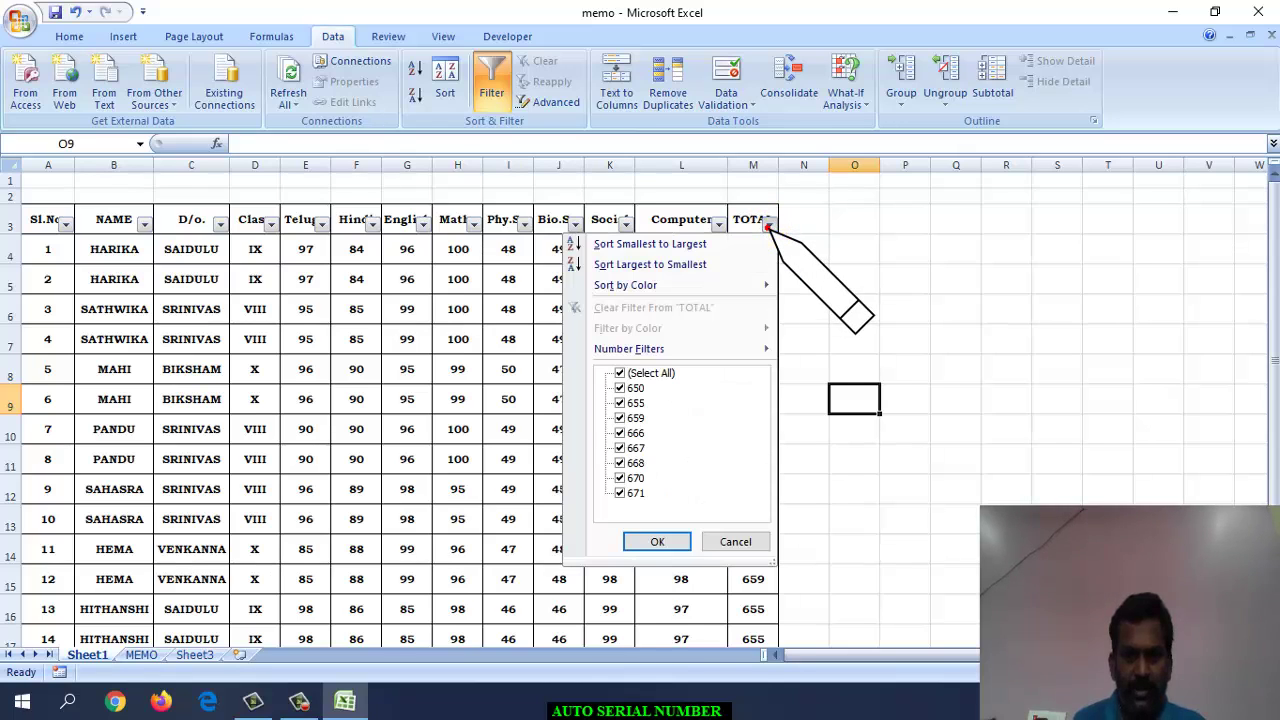
{"action": "left_click", "coordinate": [665, 245]}
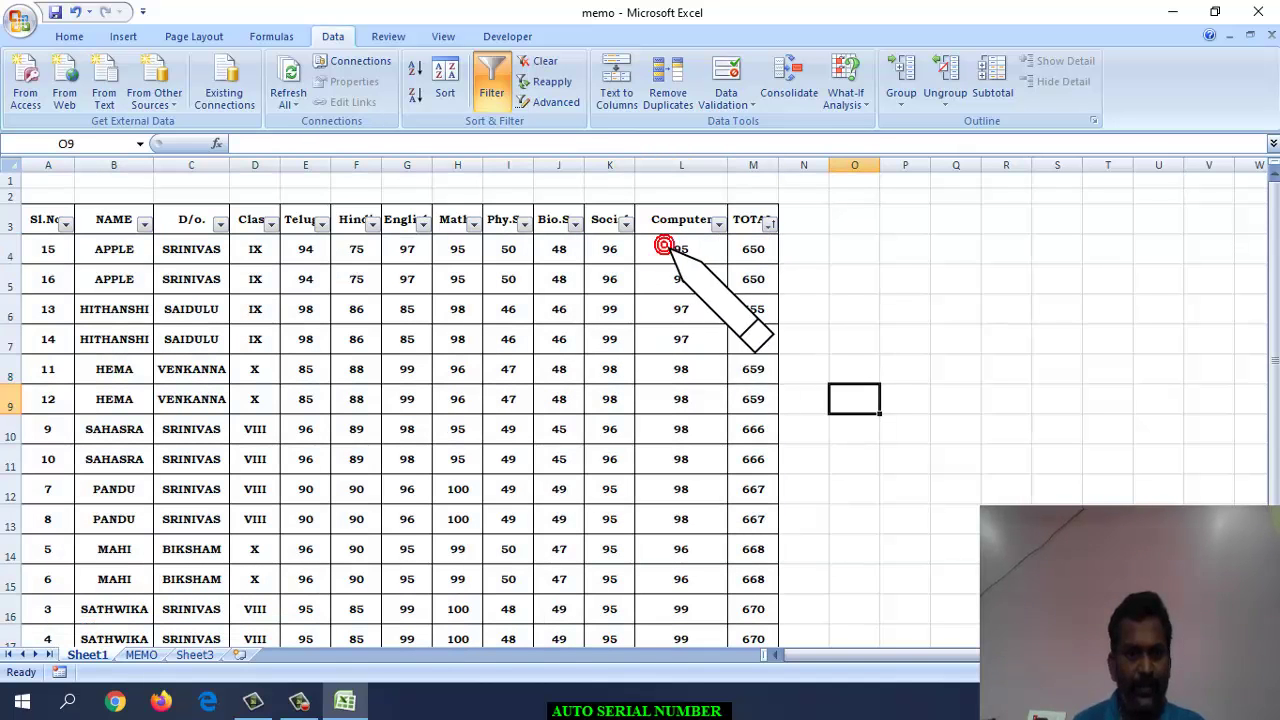
{"action": "left_click", "coordinate": [942, 338]}
{"action": "scroll", "coordinate": [766, 311], "scroll_direction": "down", "scroll_amount": 4}
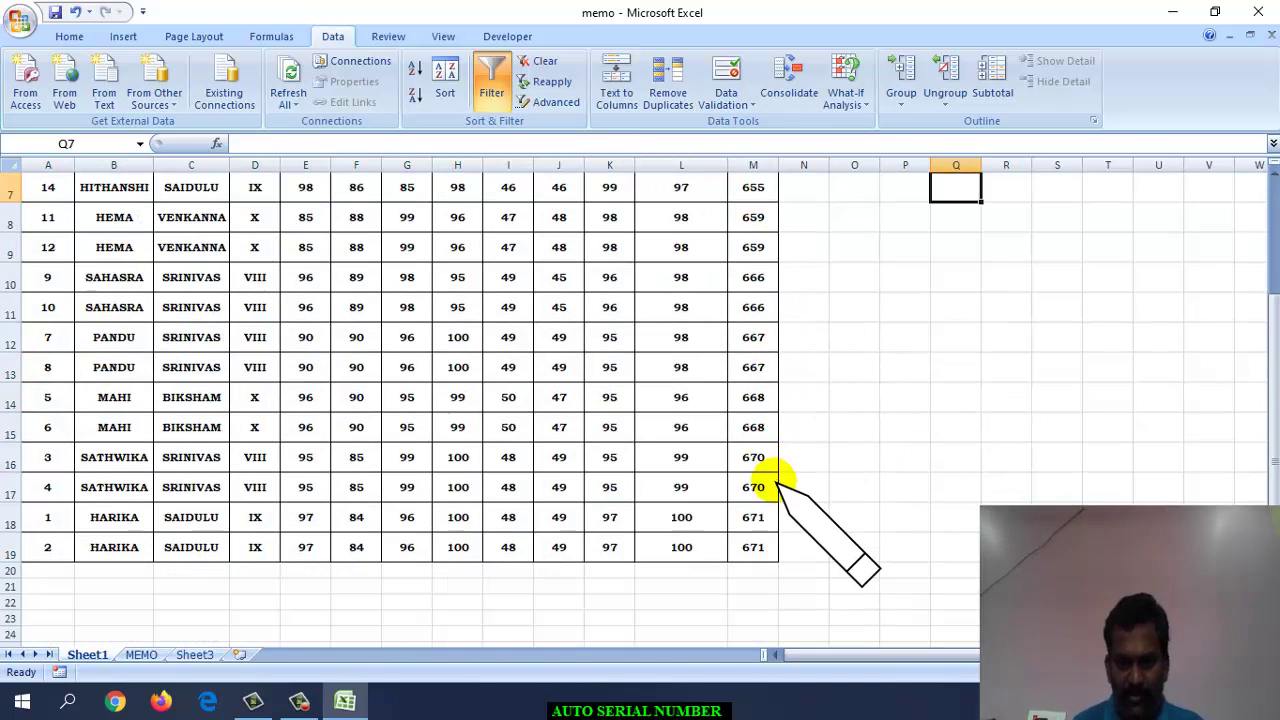
{"action": "scroll", "coordinate": [762, 406], "scroll_direction": "up", "scroll_amount": 4}
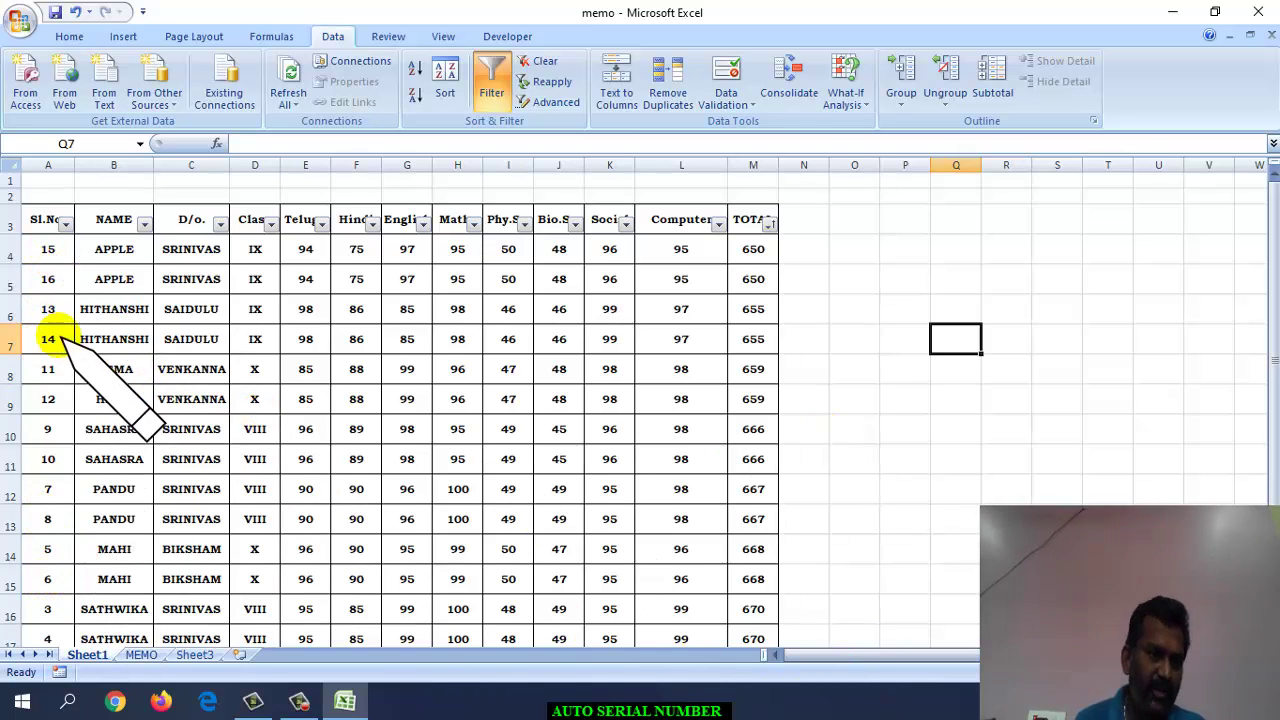
{"action": "scroll", "coordinate": [55, 400], "scroll_direction": "down", "scroll_amount": 4}
{"action": "scroll", "coordinate": [55, 440], "scroll_direction": "up", "scroll_amount": 4}
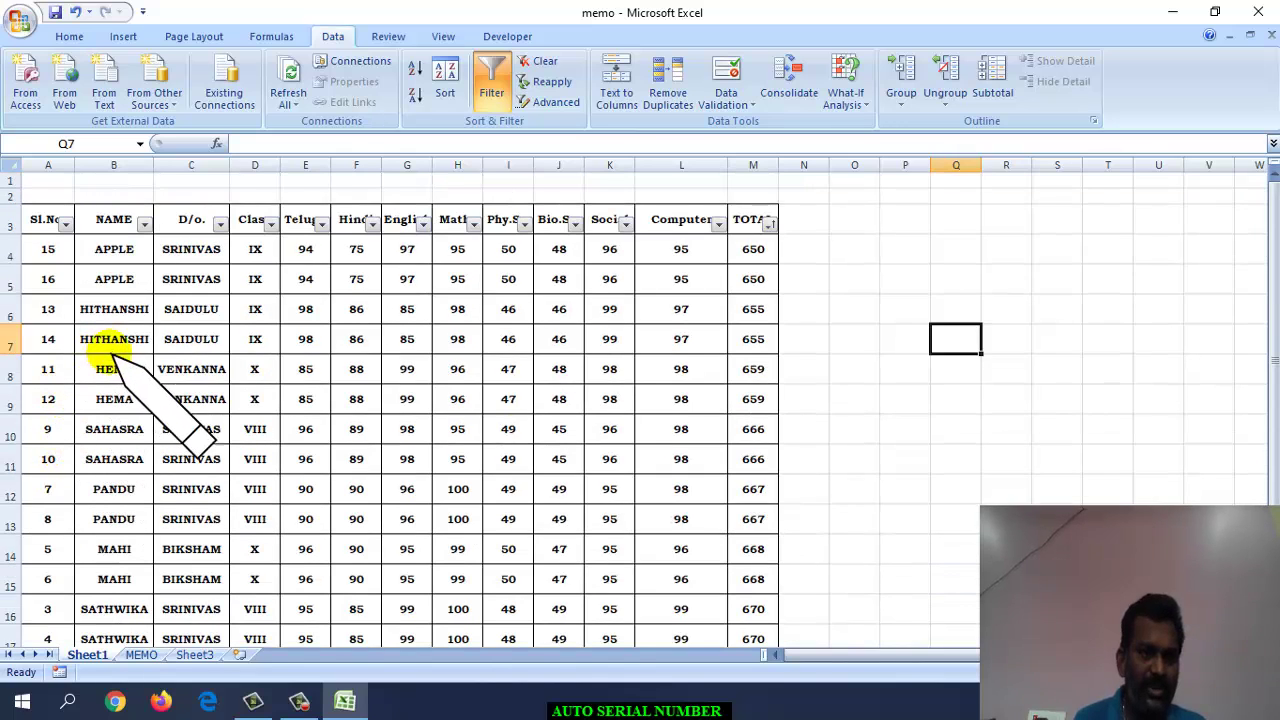
Sort the marks table by TOTAL from largest to smallest and review the serial numbers down to row 19.
{"action": "left_click", "coordinate": [768, 224]}
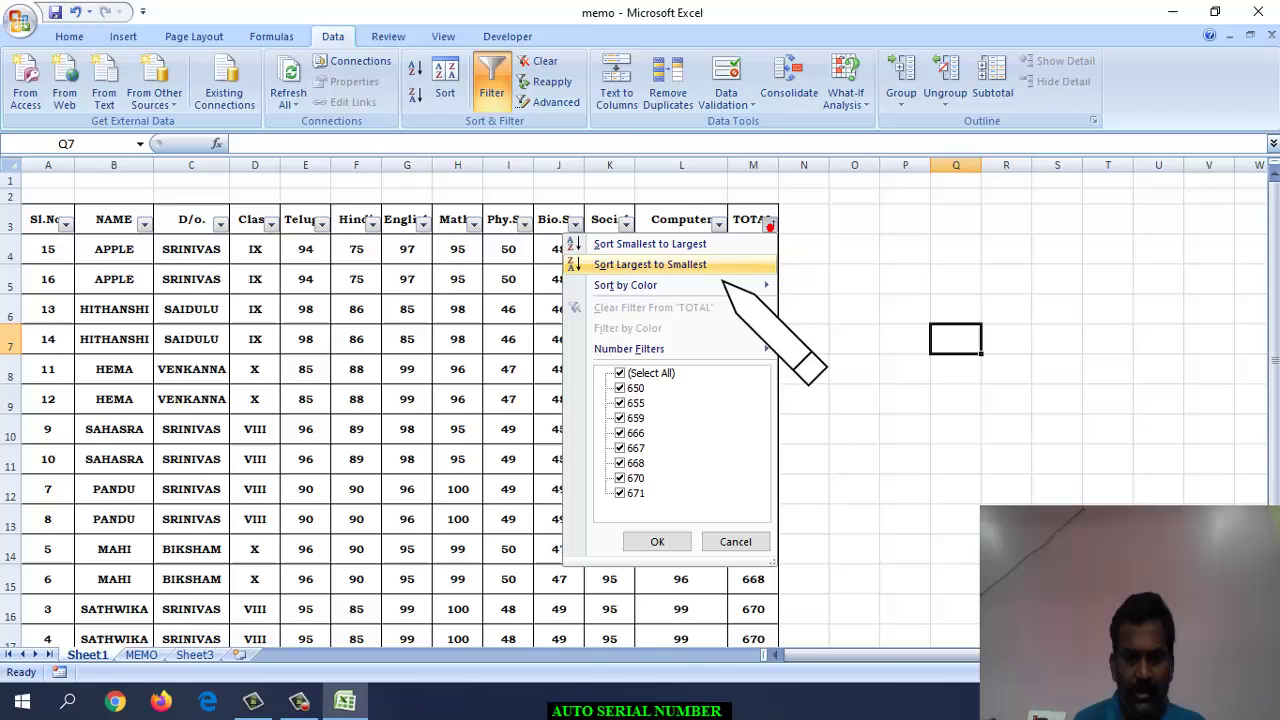
{"action": "left_click", "coordinate": [655, 264]}
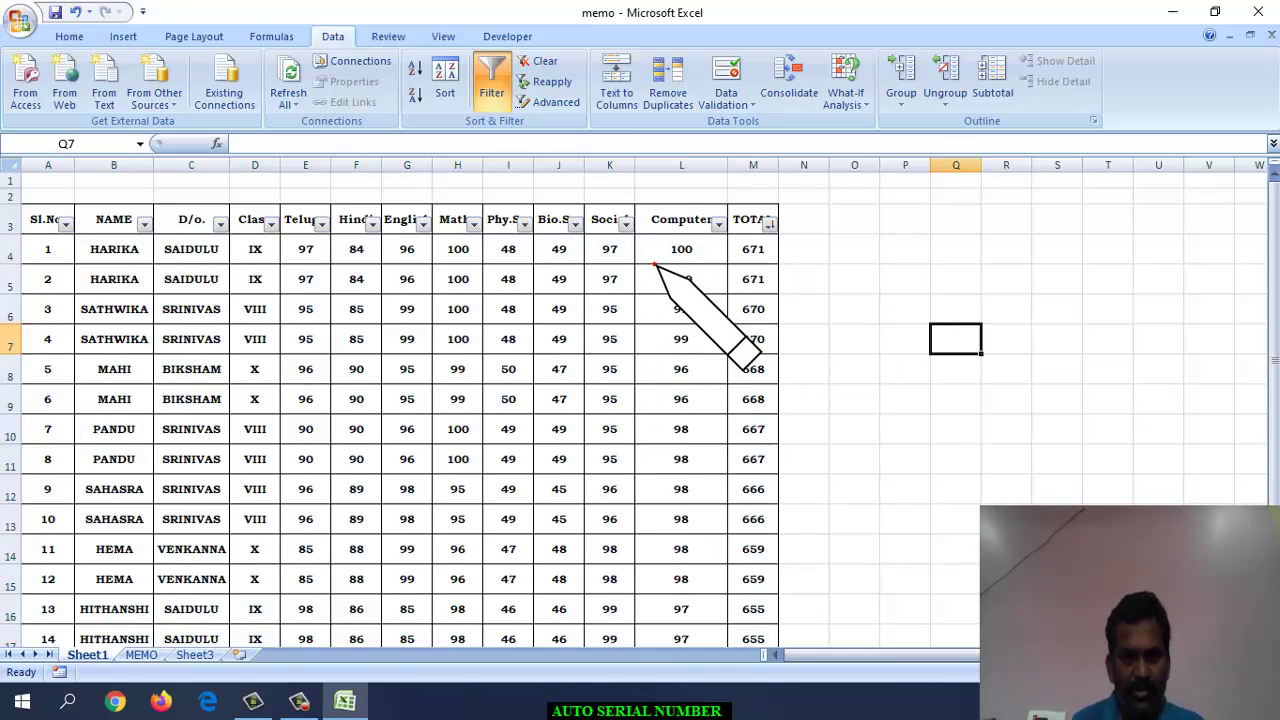
{"action": "scroll", "coordinate": [29, 480], "scroll_direction": "down", "scroll_amount": 3}
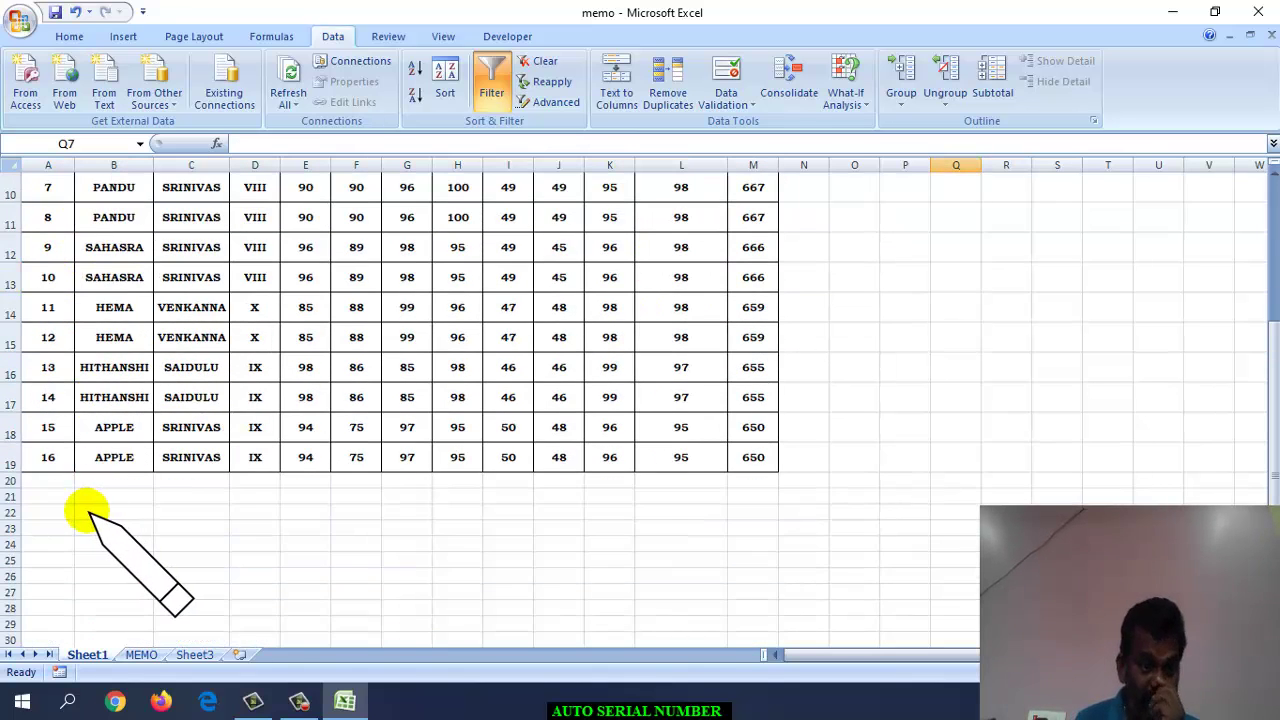
{"action": "scroll", "coordinate": [85, 490], "scroll_direction": "up", "scroll_amount": 1}
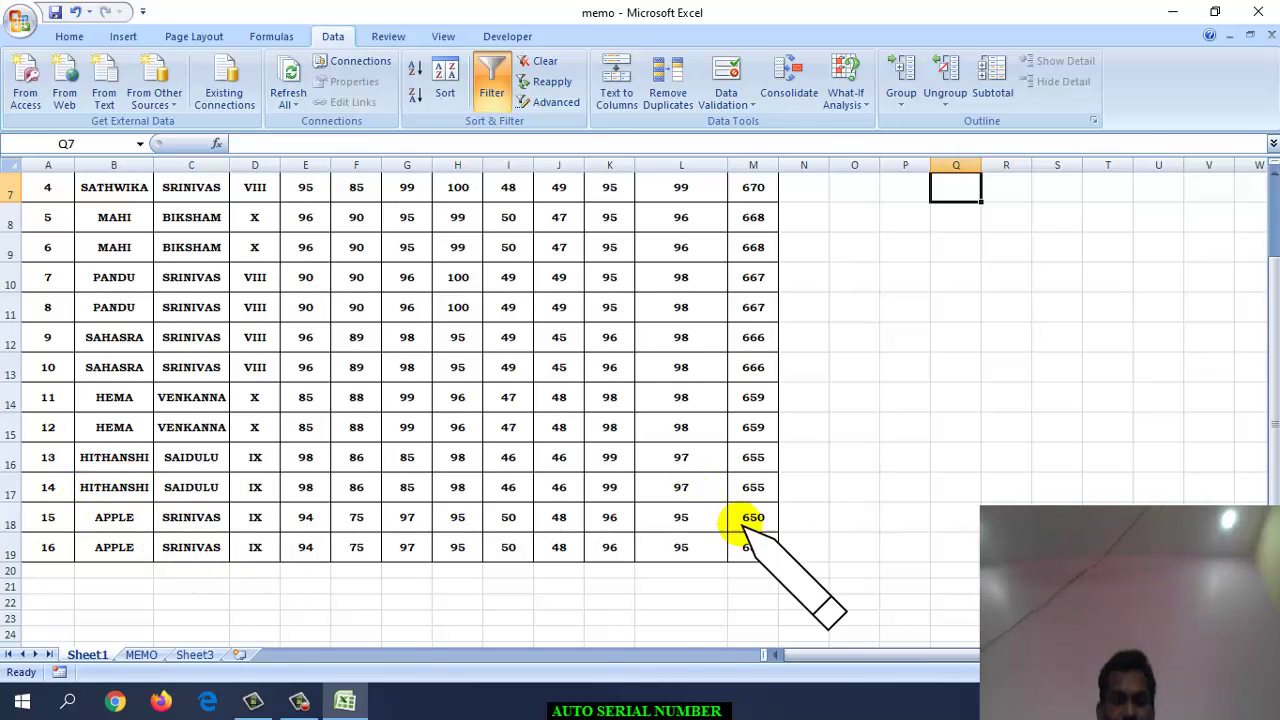
{"action": "scroll", "coordinate": [357, 491], "scroll_direction": "up", "scroll_amount": 2}
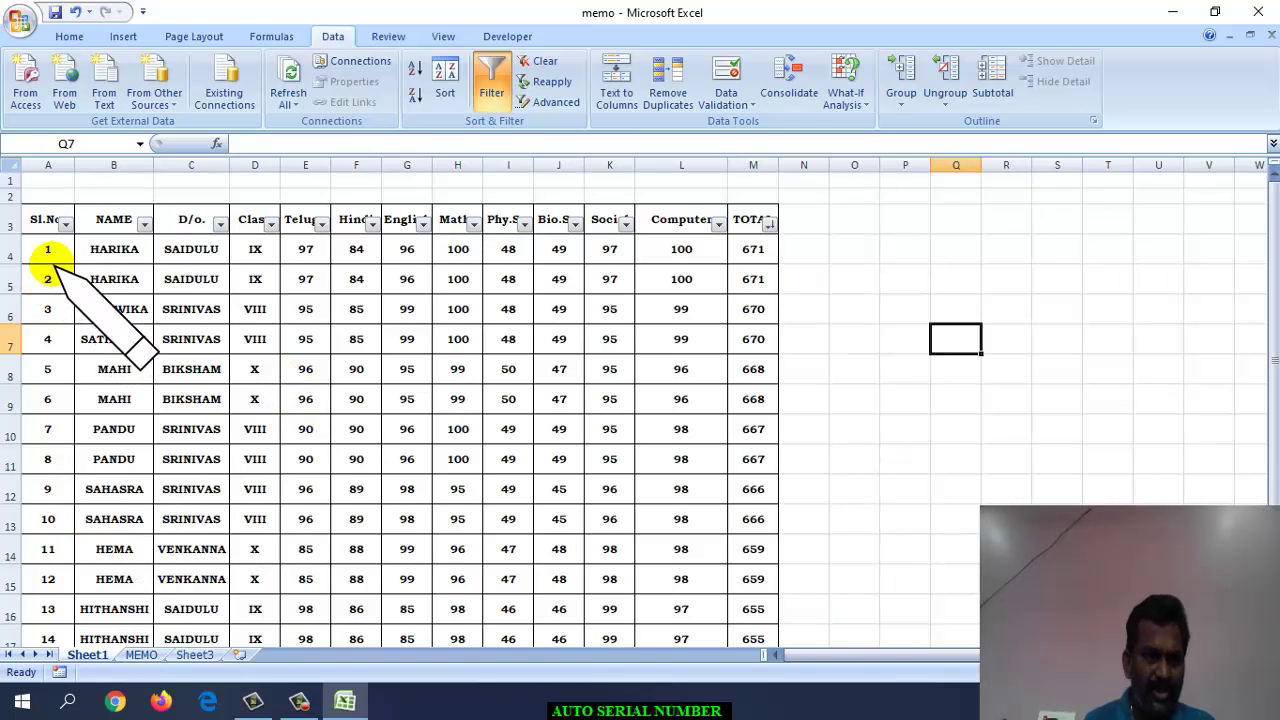
Delete all the manually filled serial numbers in the Sl.No. column, from A4 to A19.
{"action": "left_click_drag", "start_coordinate": [55, 258], "coordinate": [74, 592]}
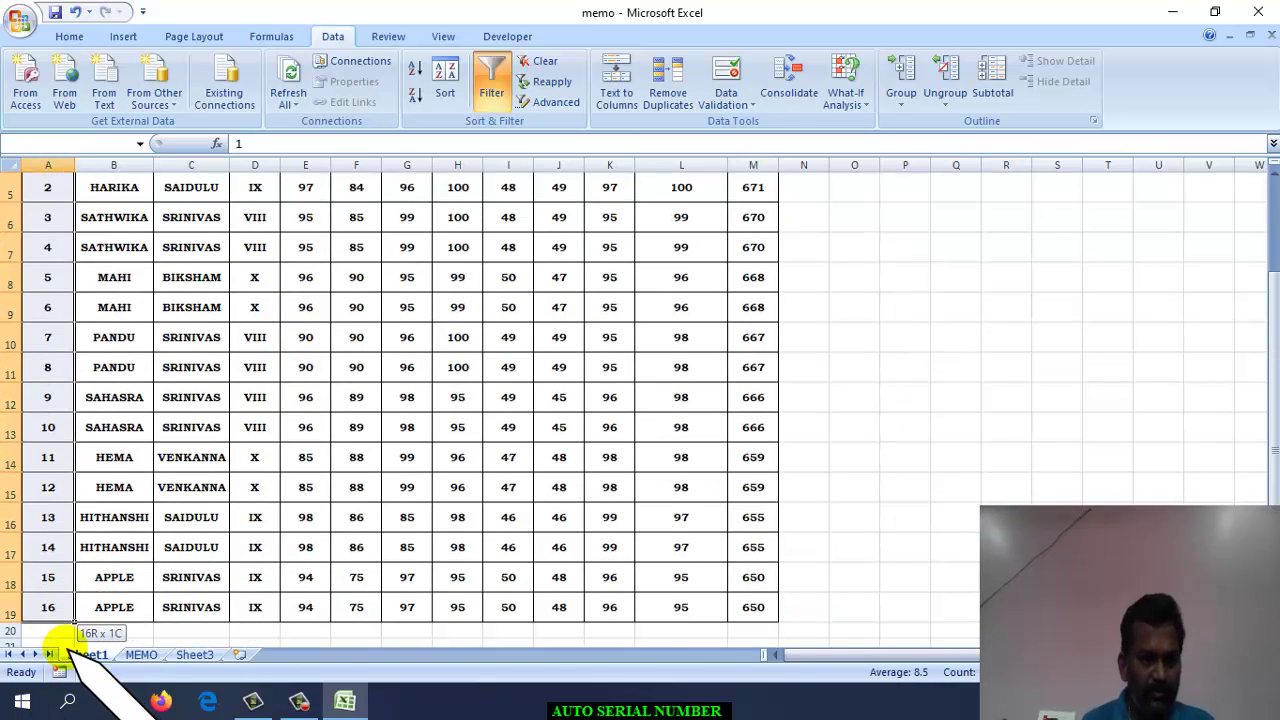
{"action": "left_click_drag", "start_coordinate": [60, 635], "coordinate": [72, 607]}
{"action": "key", "text": "Delete"}
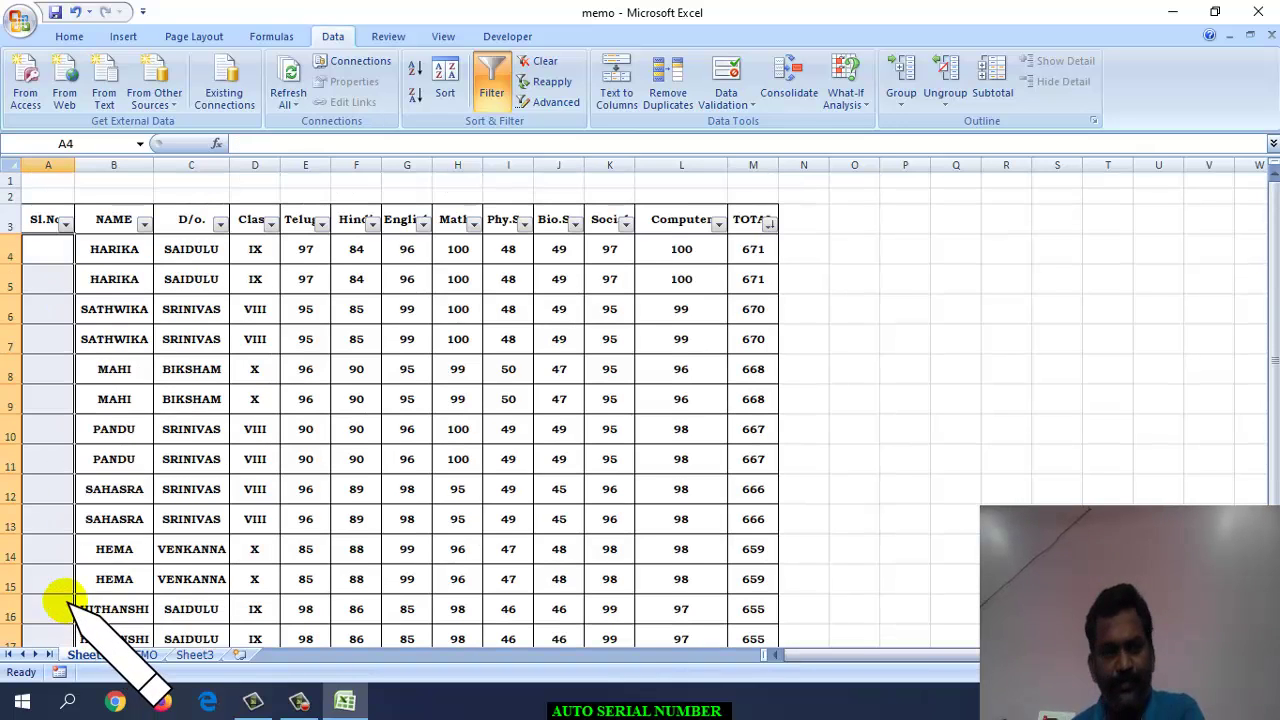
Enter the formula =ROW()-3 in A4, the first cell below the Sl.No. header.
{"action": "left_click", "coordinate": [48, 250]}
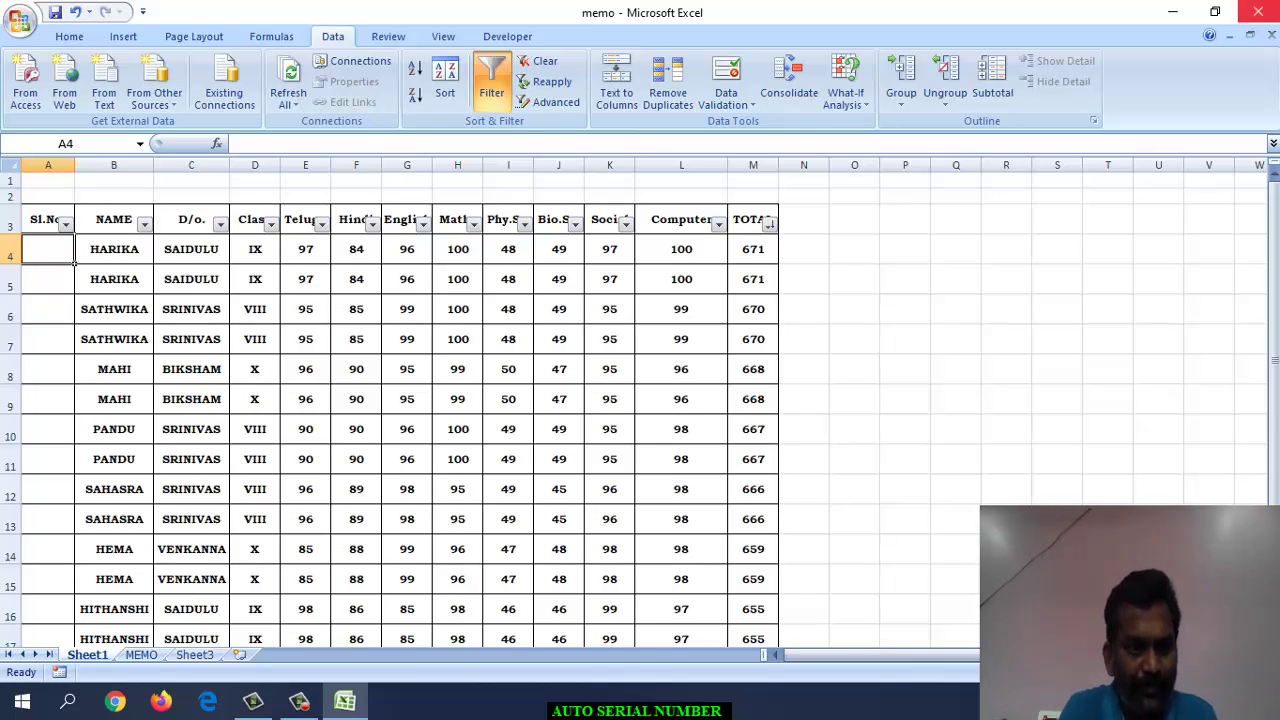
{"action": "type", "text": "="}
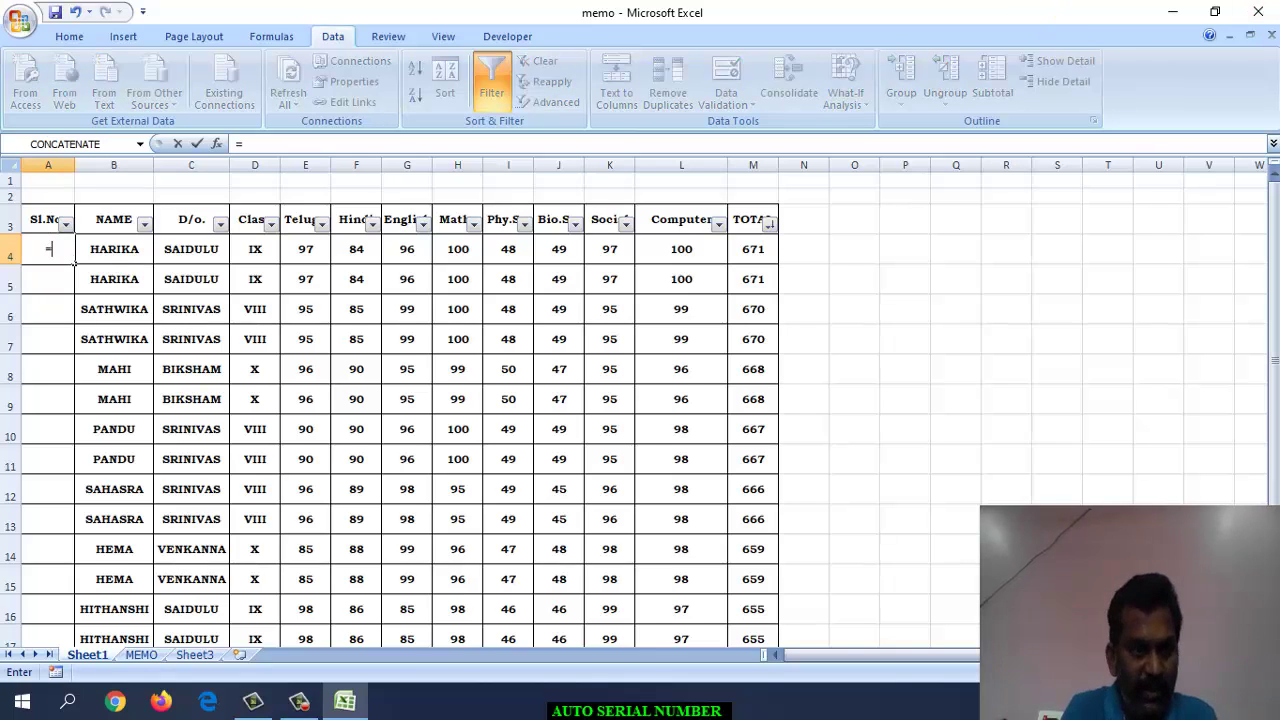
{"action": "type", "text": "r"}
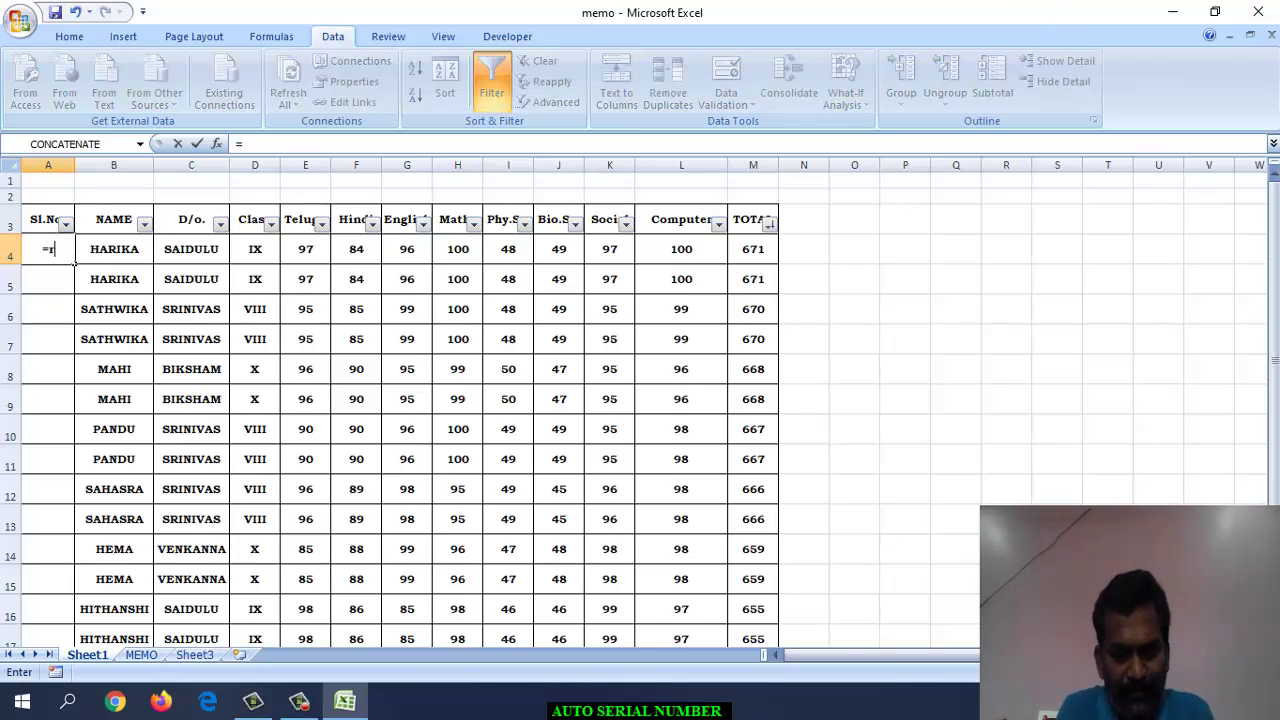
{"action": "type", "text": "ow"}
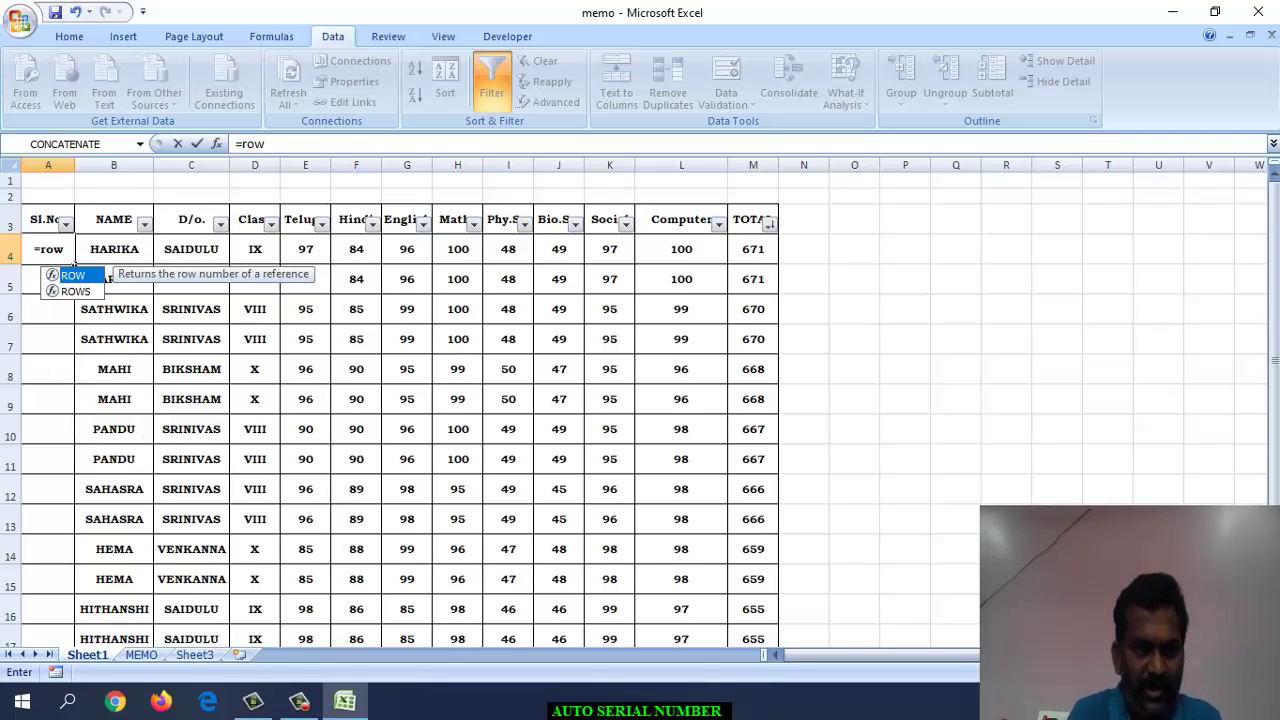
{"action": "type", "text": "("}
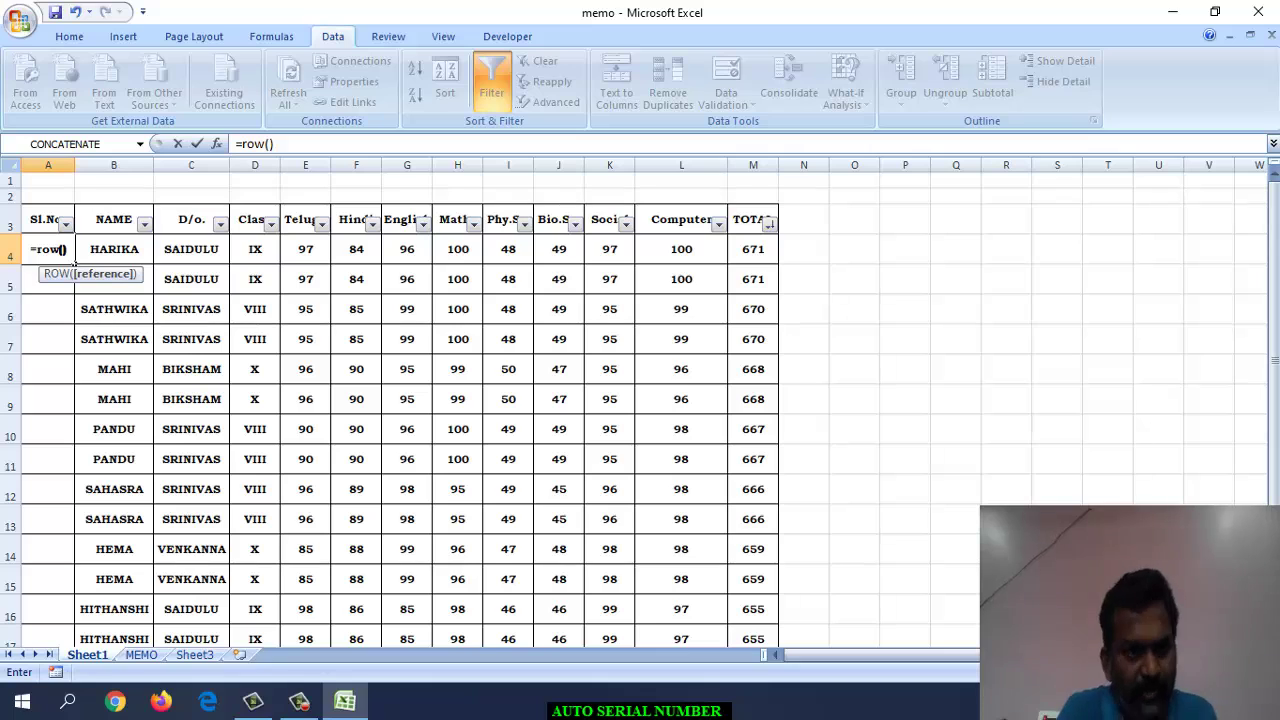
{"action": "type", "text": ")"}
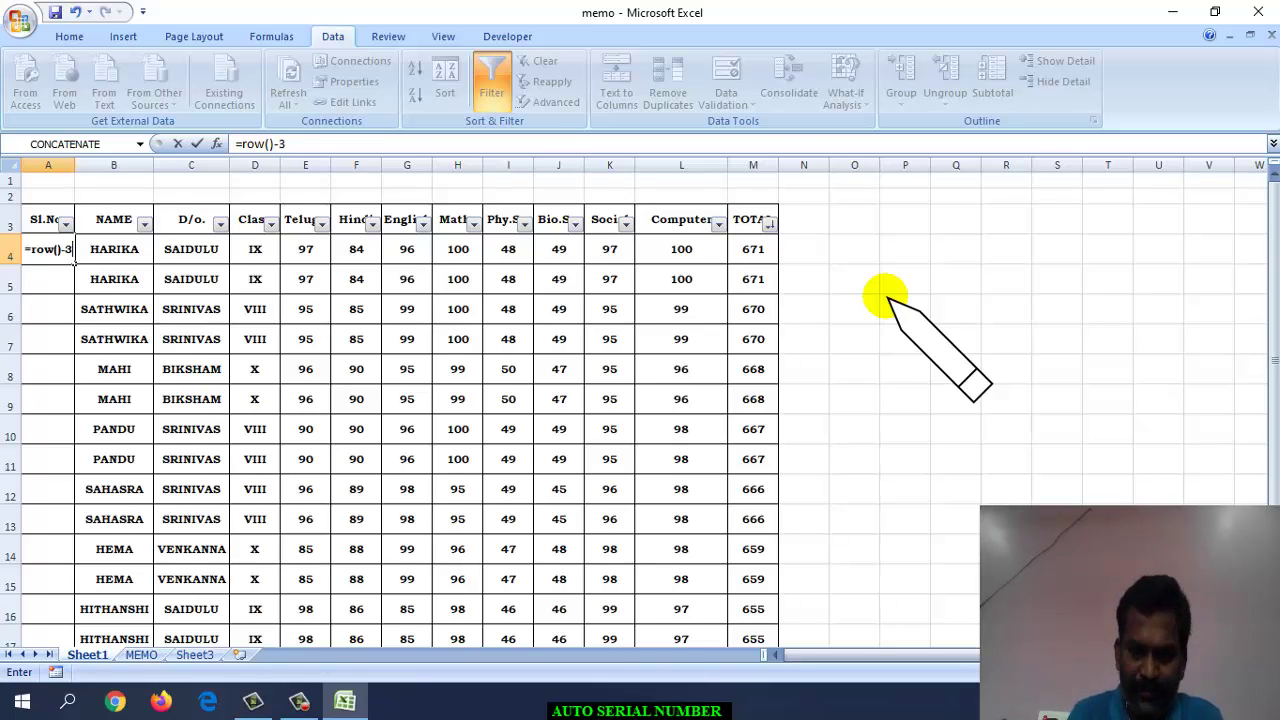
{"action": "key", "text": "Return"}
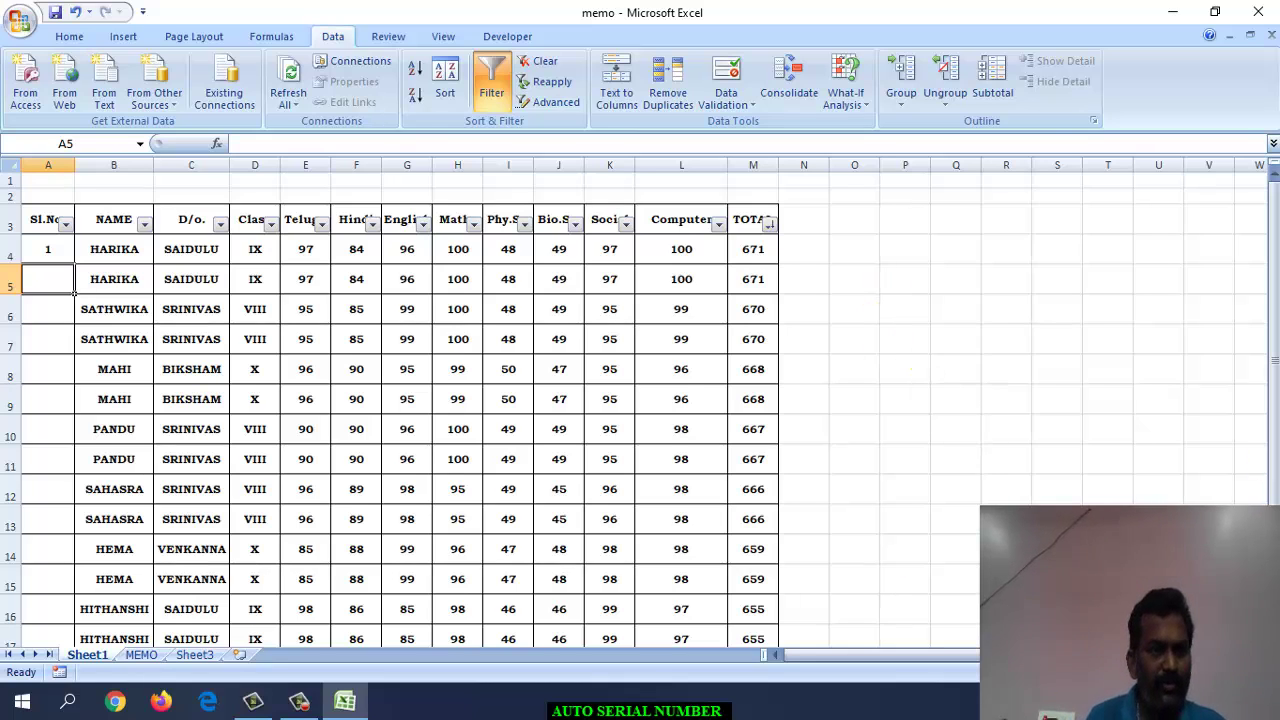
Fill the ROW formula from A4 down to A19 and check the copied formula in A12 and A19.
{"action": "left_click", "coordinate": [62, 258]}
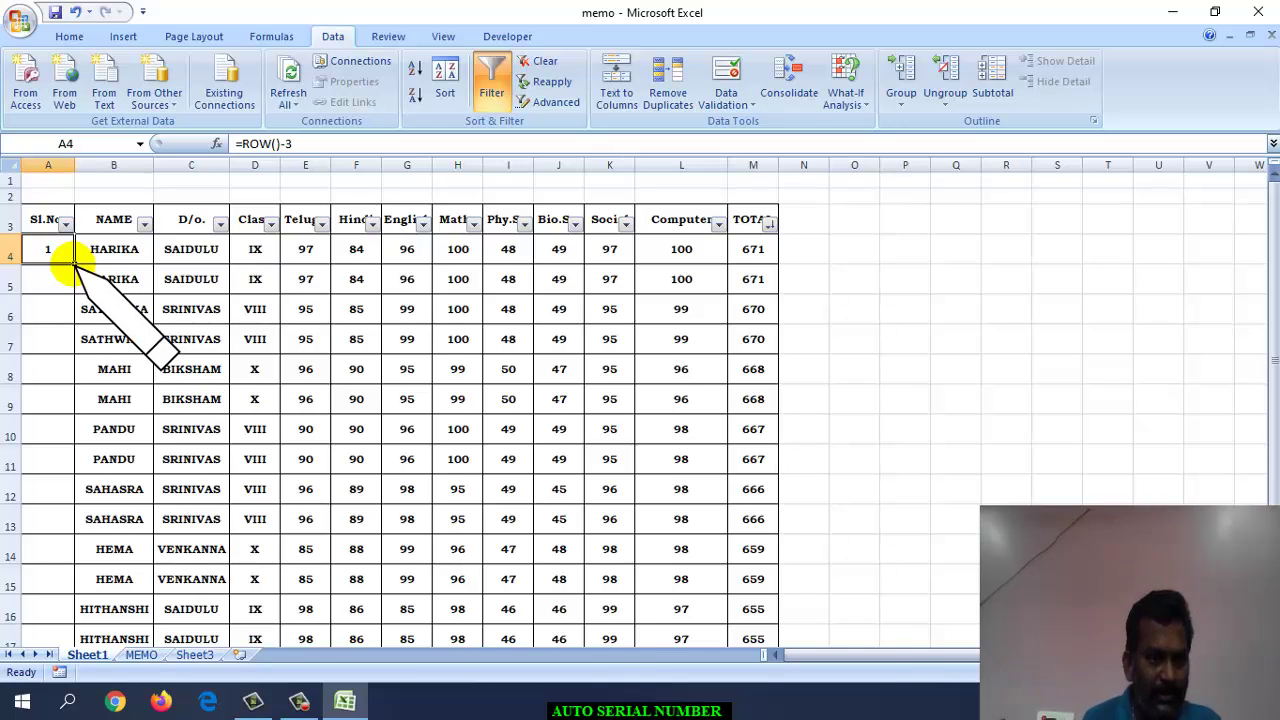
{"action": "left_click_drag", "start_coordinate": [74, 264], "coordinate": [84, 608]}
{"action": "left_click", "coordinate": [60, 397]}
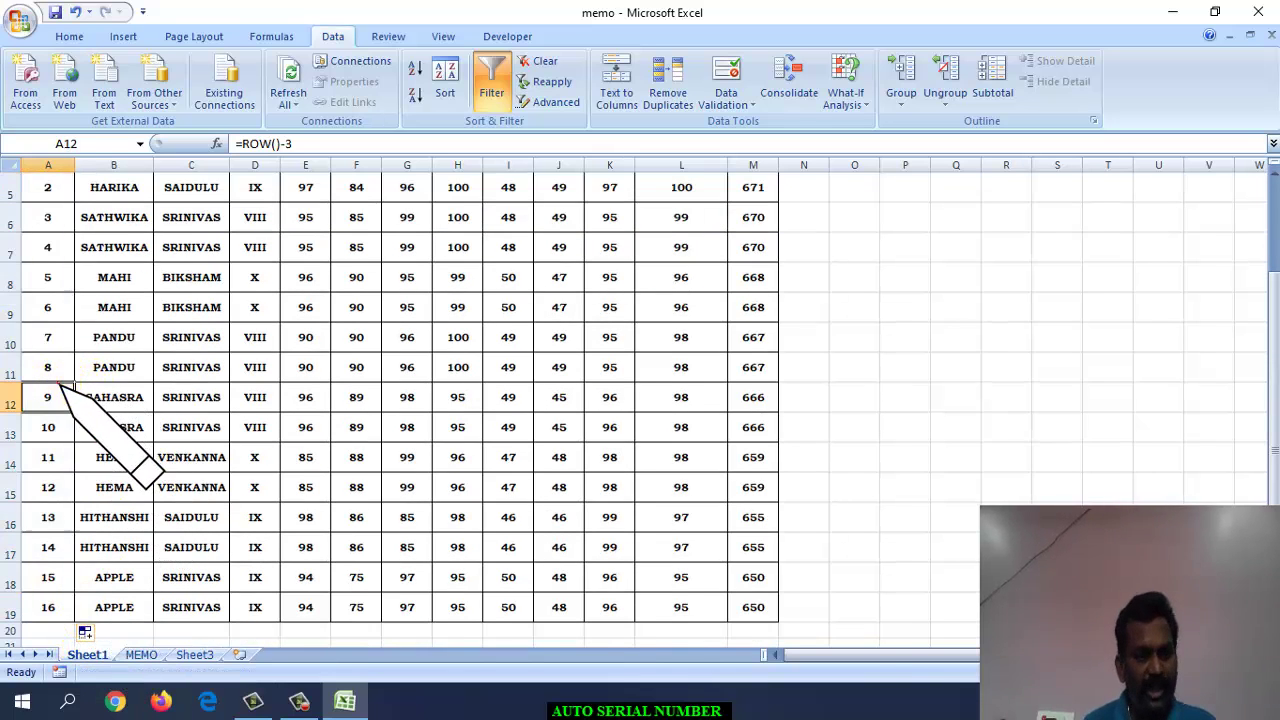
{"action": "scroll", "coordinate": [46, 455], "scroll_direction": "down", "scroll_amount": 2}
{"action": "left_click", "coordinate": [60, 427]}
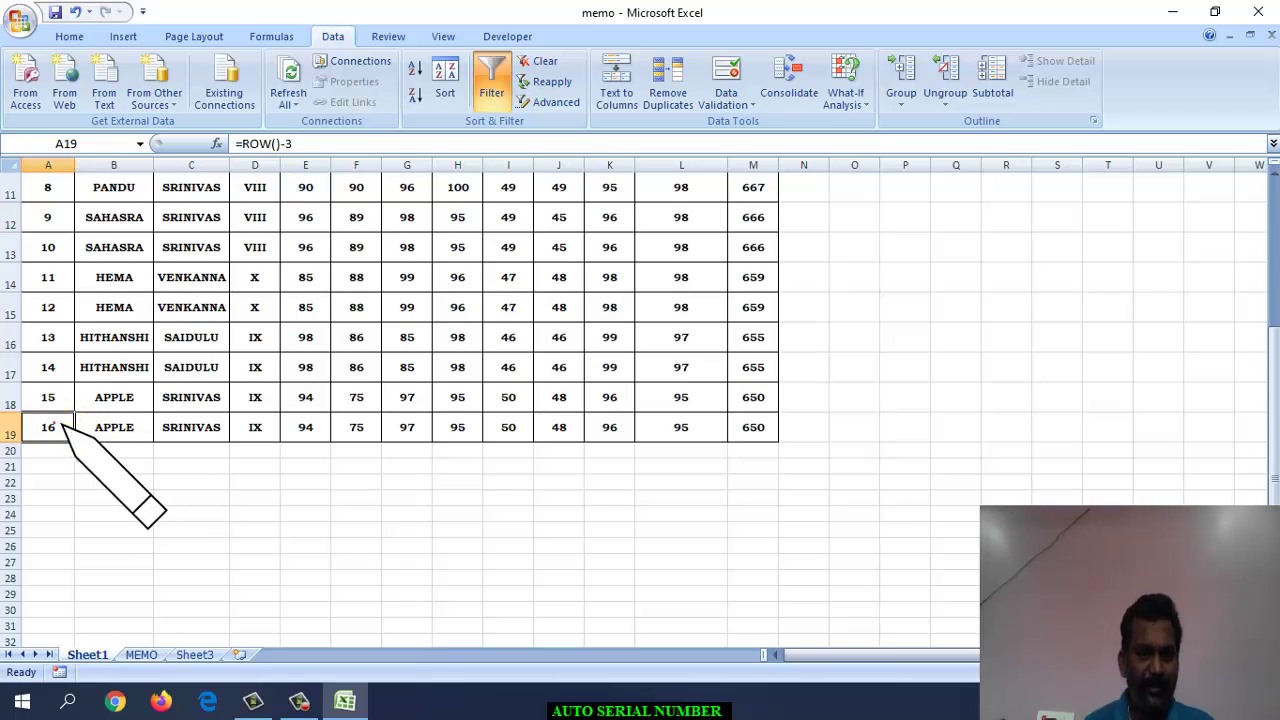
{"action": "scroll", "coordinate": [1100, 400], "scroll_direction": "up", "scroll_amount": 4}
{"action": "left_click", "coordinate": [940, 369]}
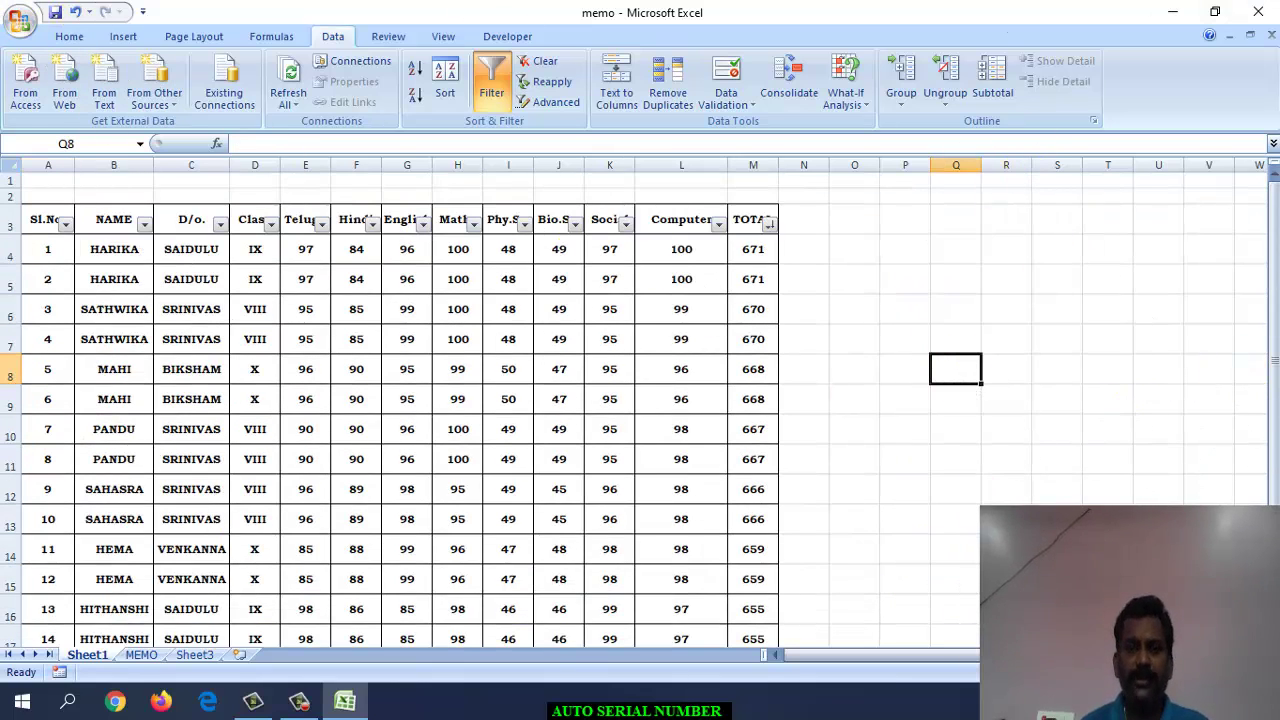
Sort the table by TOTAL from smallest to largest and check the formula-based serial numbers down to row 19.
{"action": "left_click", "coordinate": [769, 224]}
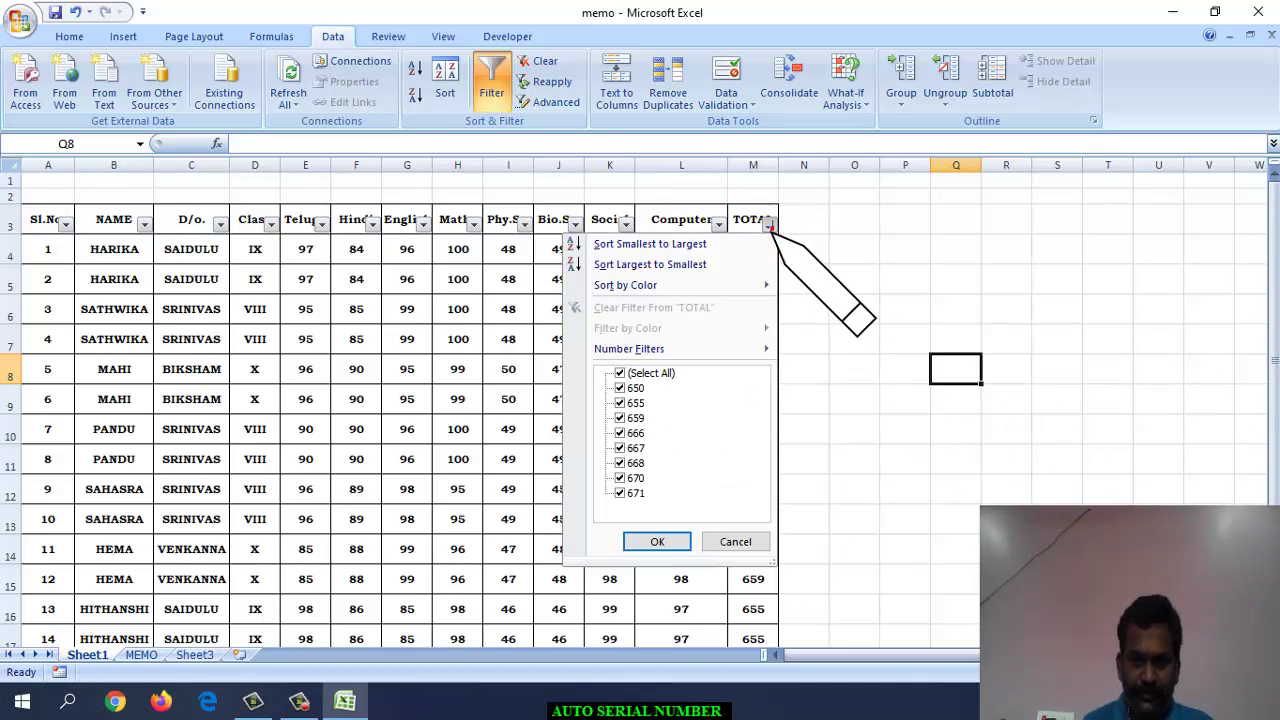
{"action": "left_click", "coordinate": [654, 245]}
{"action": "scroll", "coordinate": [56, 330], "scroll_direction": "down", "scroll_amount": 3}
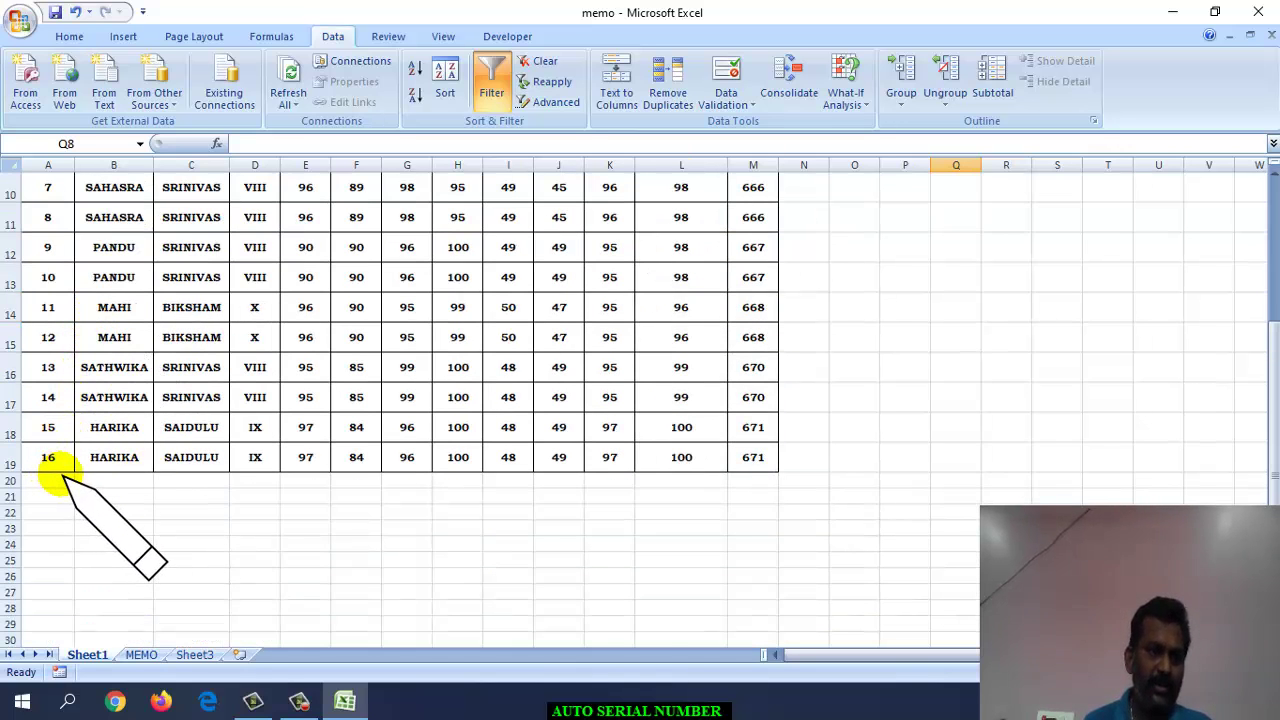
{"action": "scroll", "coordinate": [58, 470], "scroll_direction": "up", "scroll_amount": 1}
{"action": "scroll", "coordinate": [55, 462], "scroll_direction": "up", "scroll_amount": 2}
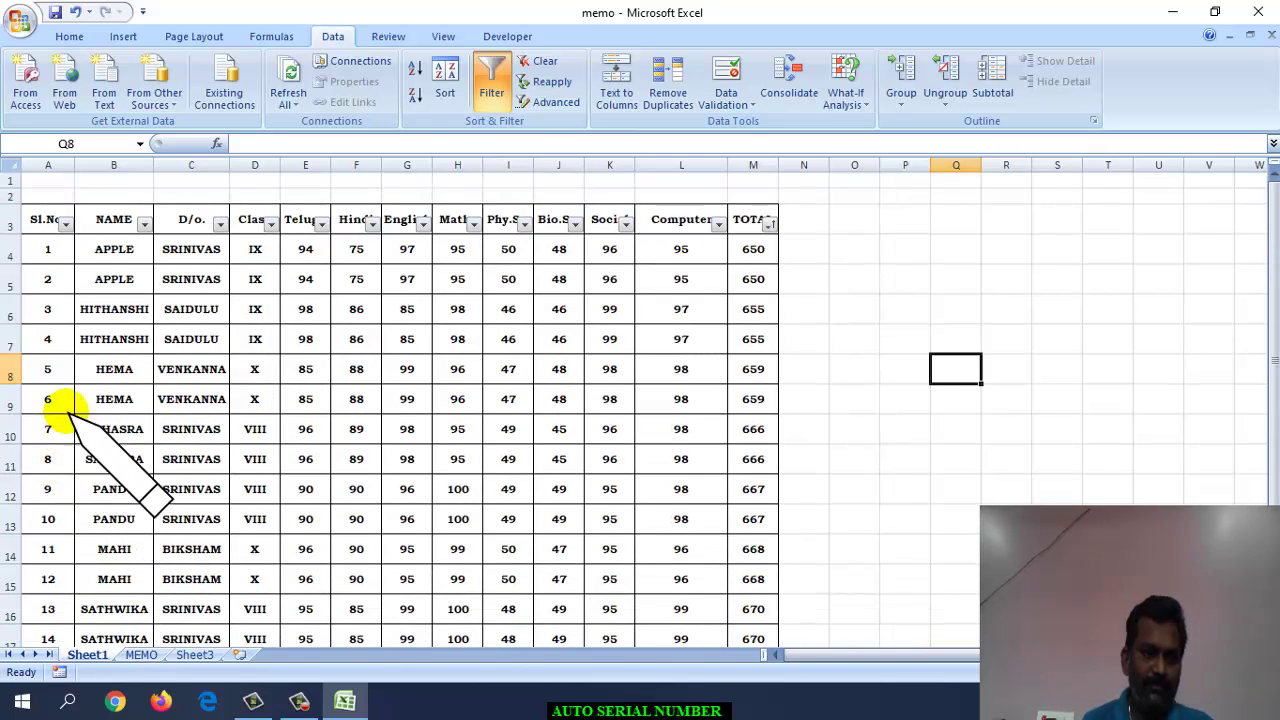
Sort the table by TOTAL from largest to smallest and check the formula-based serial numbers again.
{"action": "left_click", "coordinate": [770, 225]}
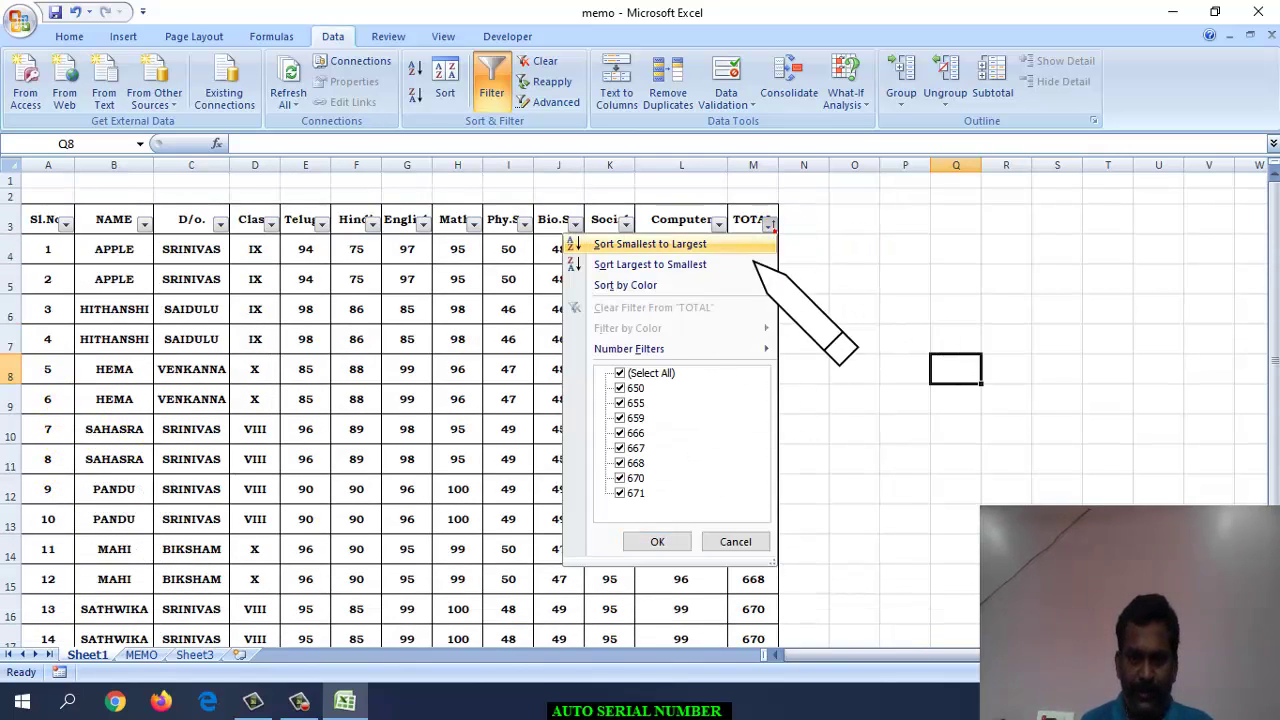
{"action": "left_click", "coordinate": [650, 264]}
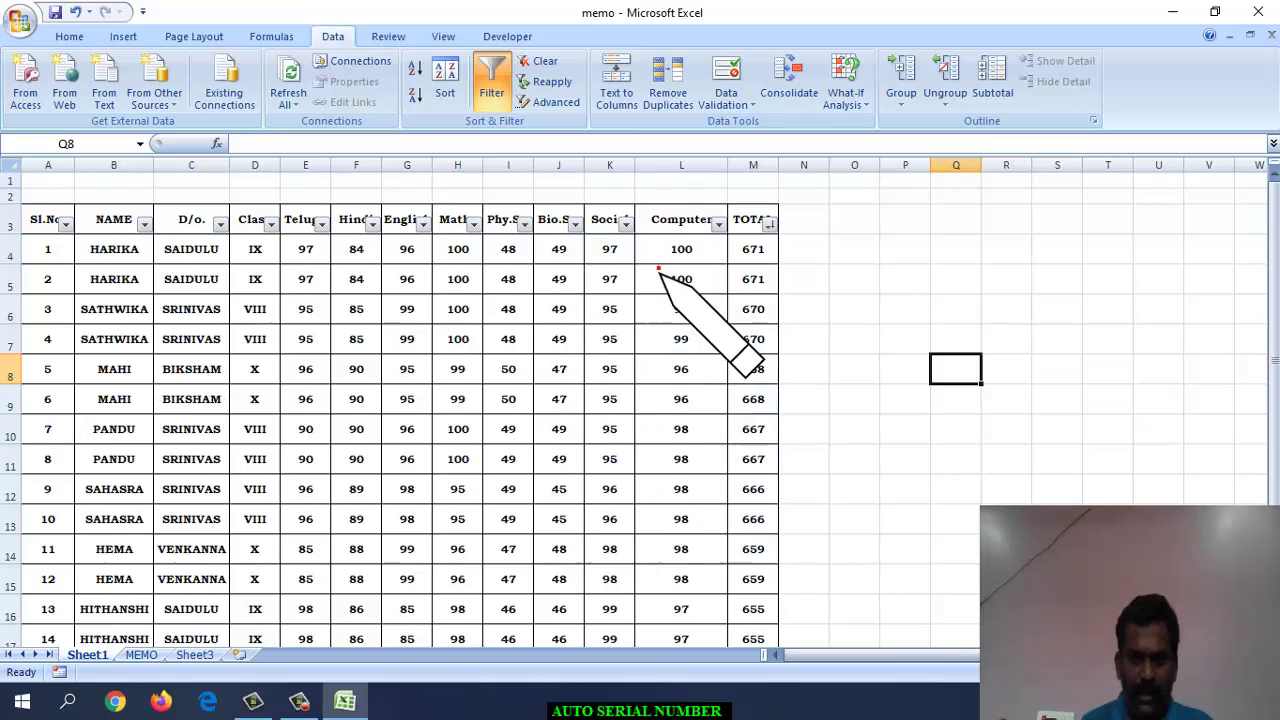
{"action": "scroll", "coordinate": [370, 455], "scroll_direction": "down", "scroll_amount": 2}
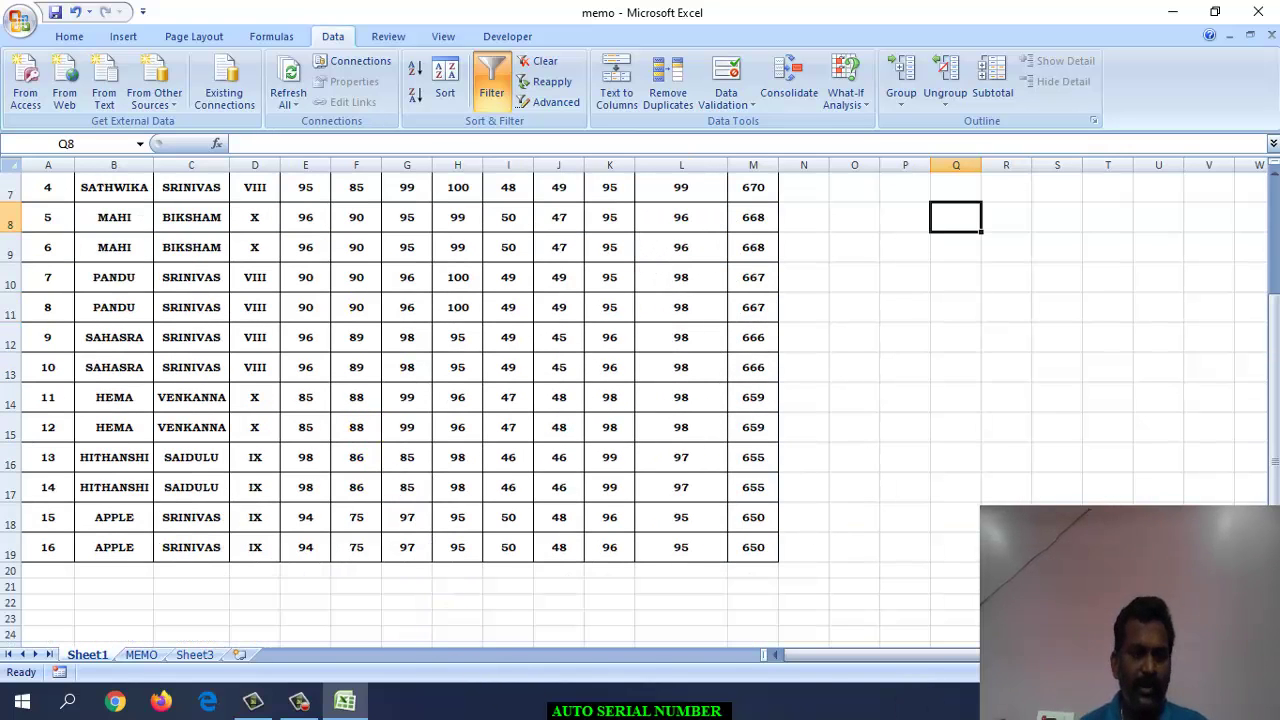
{"action": "scroll", "coordinate": [810, 466], "scroll_direction": "up", "scroll_amount": 2}
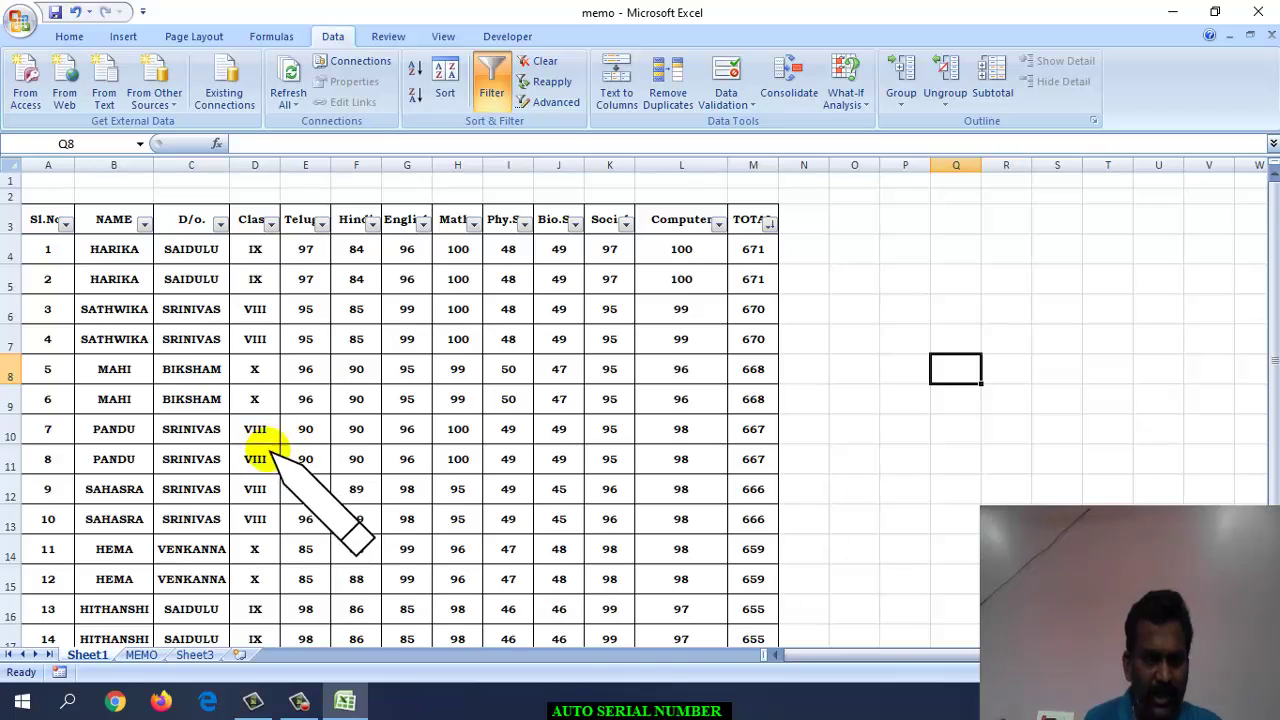
Filter the marks table to show only Class VIII and check how the serial numbers run.
{"action": "left_click", "coordinate": [270, 224]}
{"action": "left_click", "coordinate": [130, 372]}
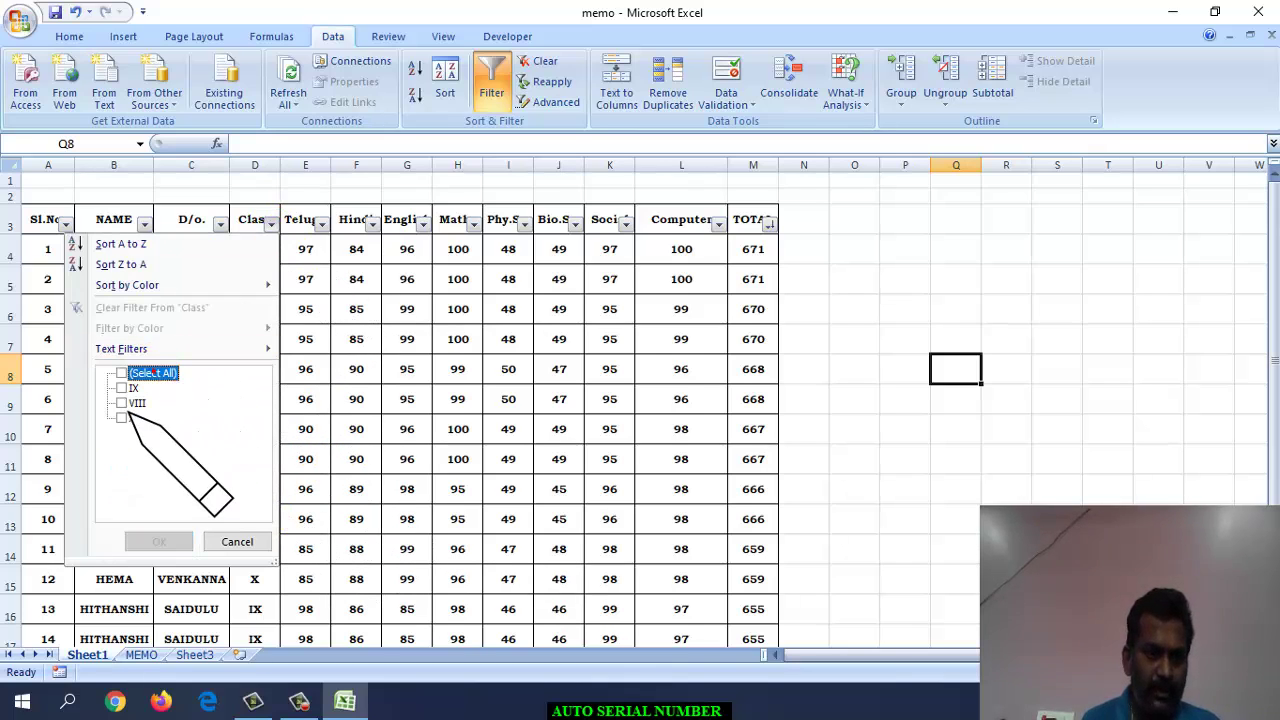
{"action": "left_click", "coordinate": [140, 403]}
{"action": "left_click", "coordinate": [160, 540]}
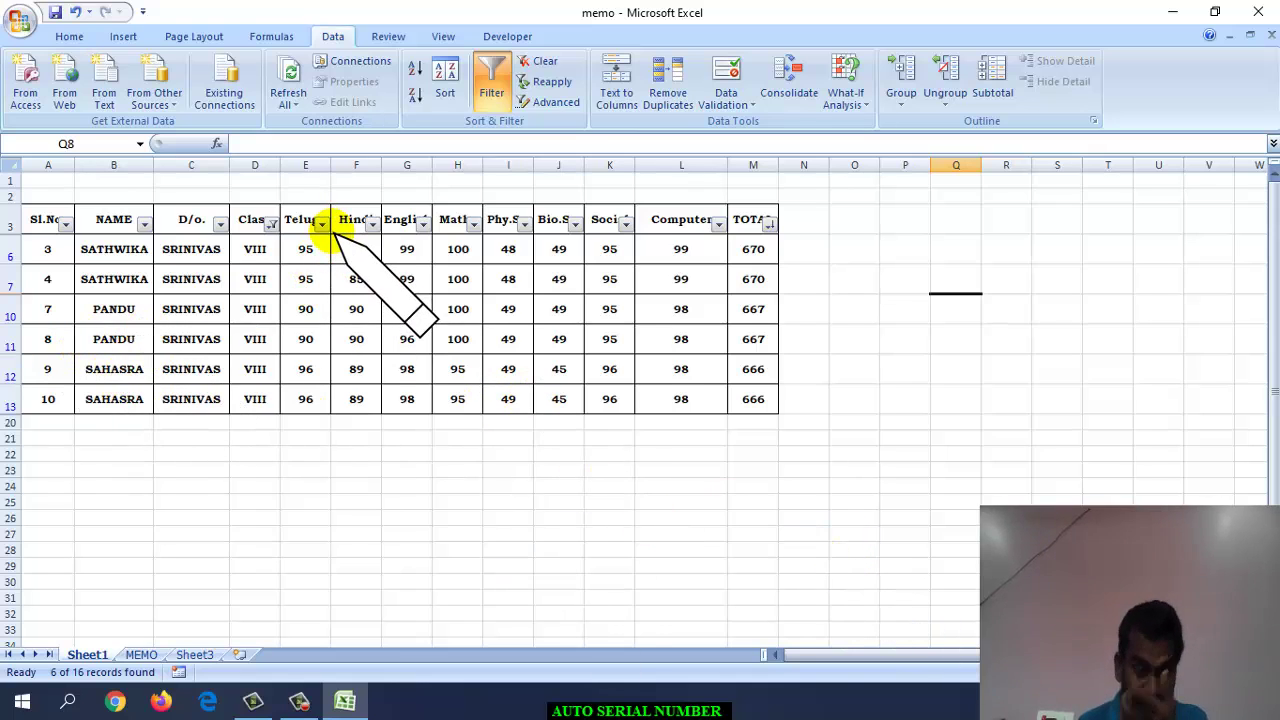
Restore all classes in the Class column filter so the full marks table is listed.
{"action": "left_click", "coordinate": [271, 224]}
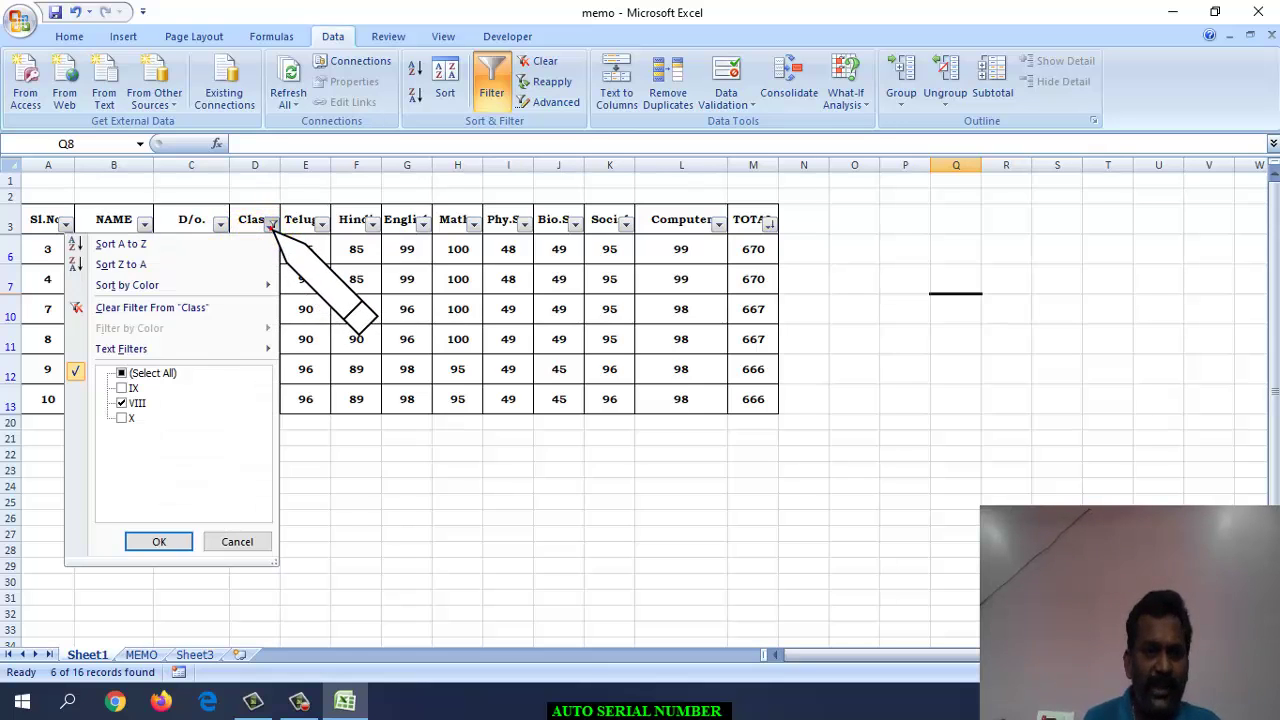
{"action": "left_click", "coordinate": [150, 372]}
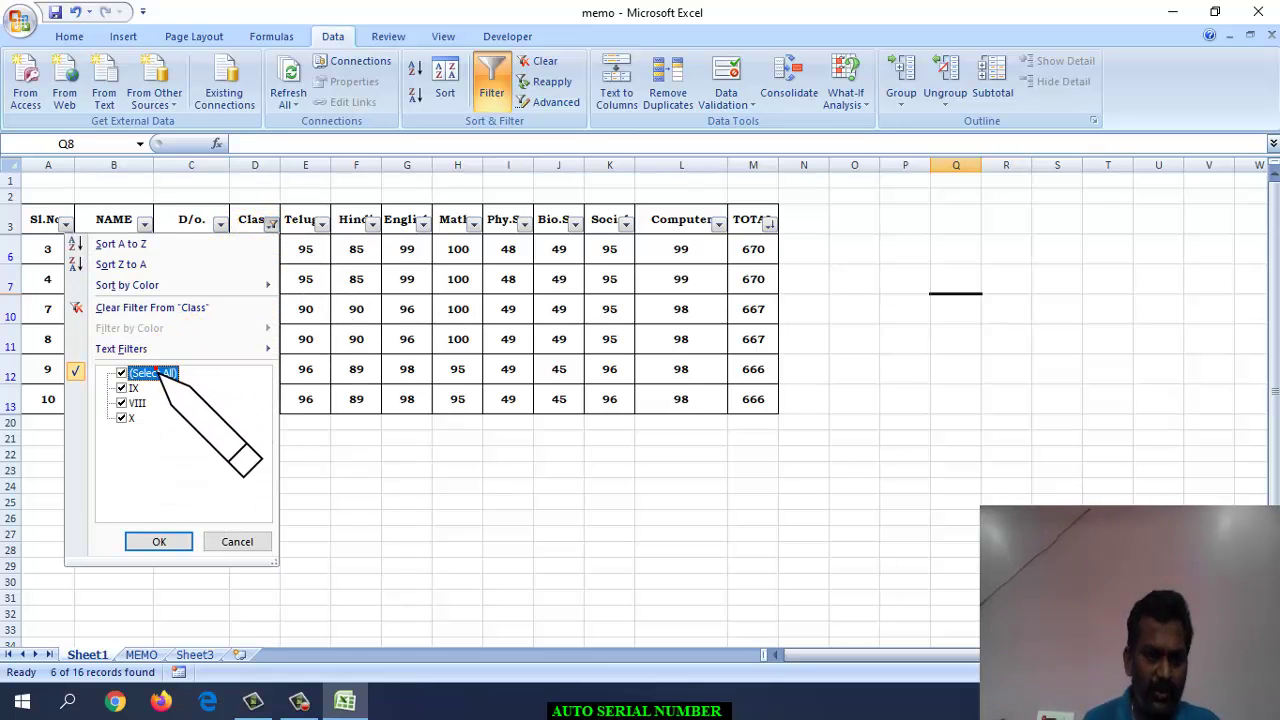
{"action": "left_click", "coordinate": [160, 541]}
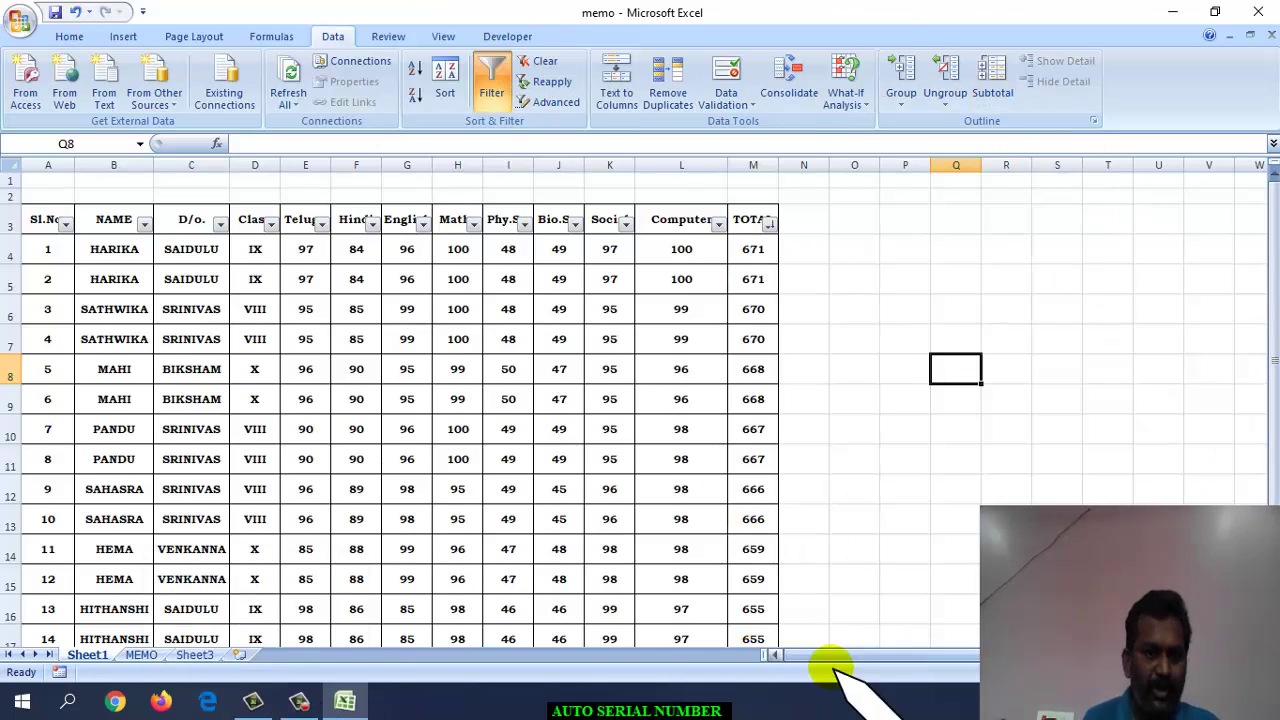
{"action": "left_click", "coordinate": [1060, 466]}
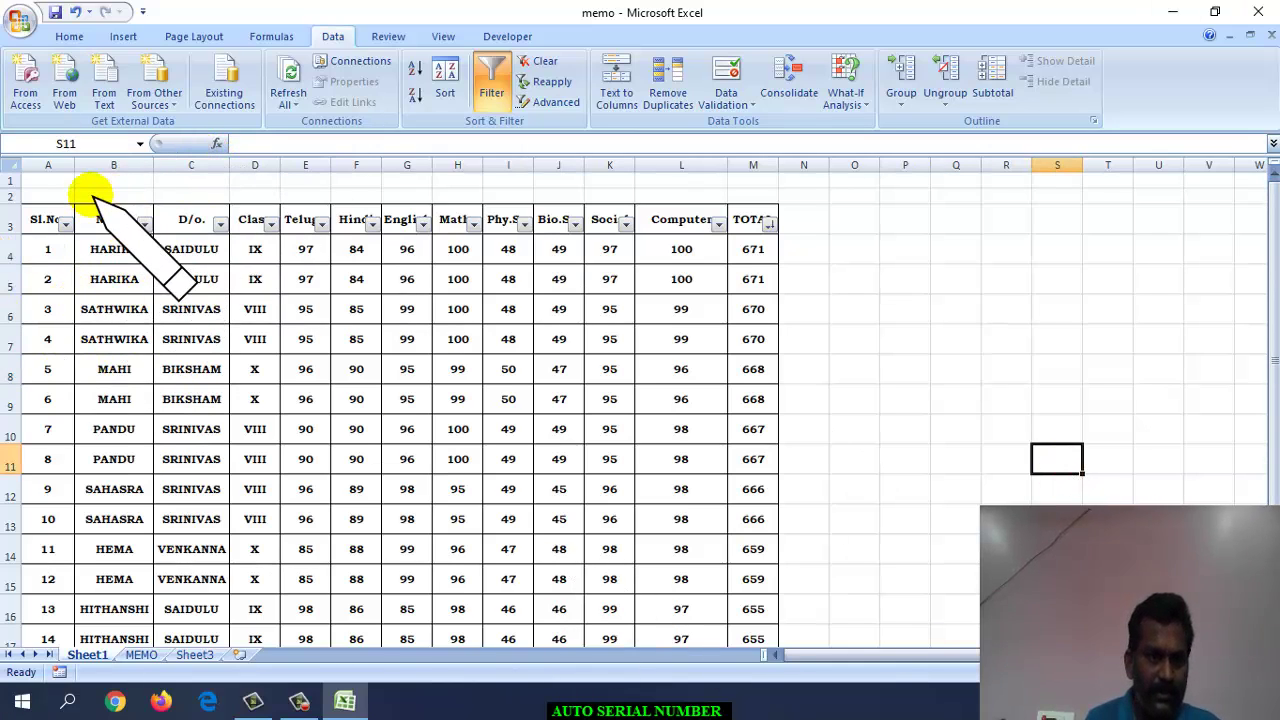
Widen the Sl.No. column to about the width of a long formula and clear the serial numbers below its header.
{"action": "left_click_drag", "start_coordinate": [74, 165], "coordinate": [286, 166]}
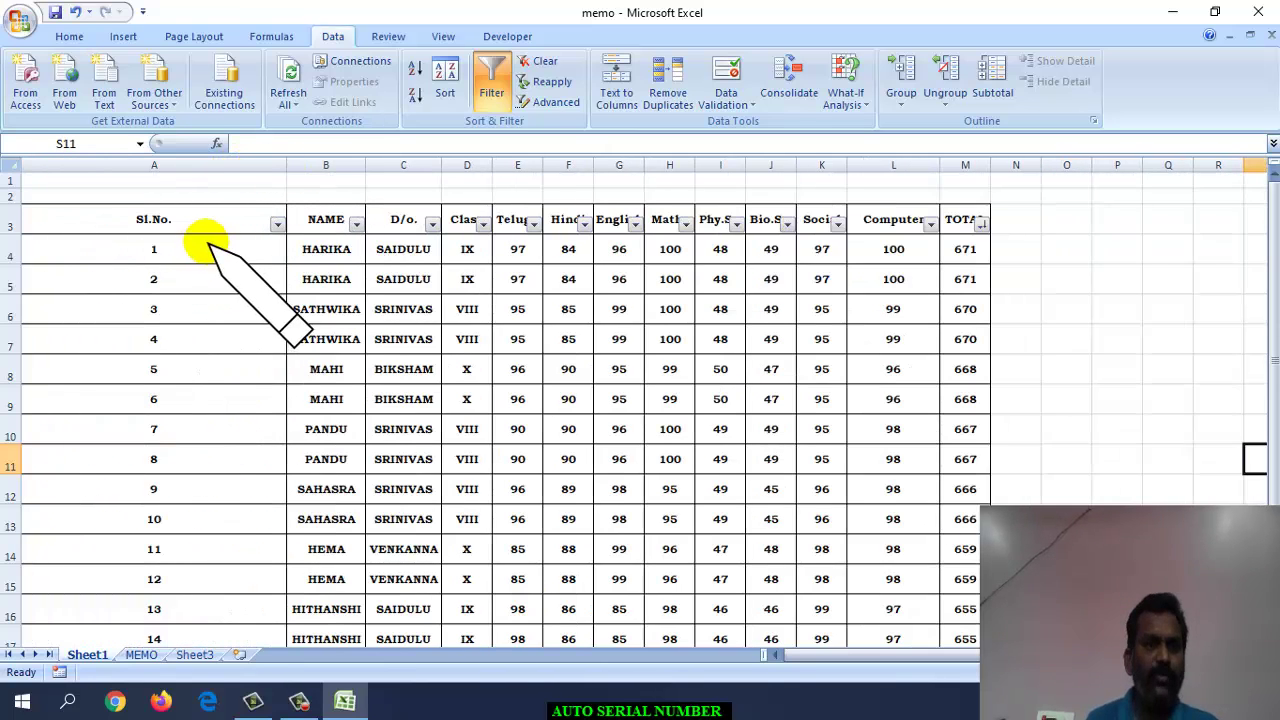
{"action": "left_click_drag", "start_coordinate": [207, 248], "coordinate": [213, 612]}
{"action": "key", "text": "Delete"}
Begin an IF formula in A4 with the test B4="" and an empty string "" as the value if true.
{"action": "left_click", "coordinate": [195, 254]}
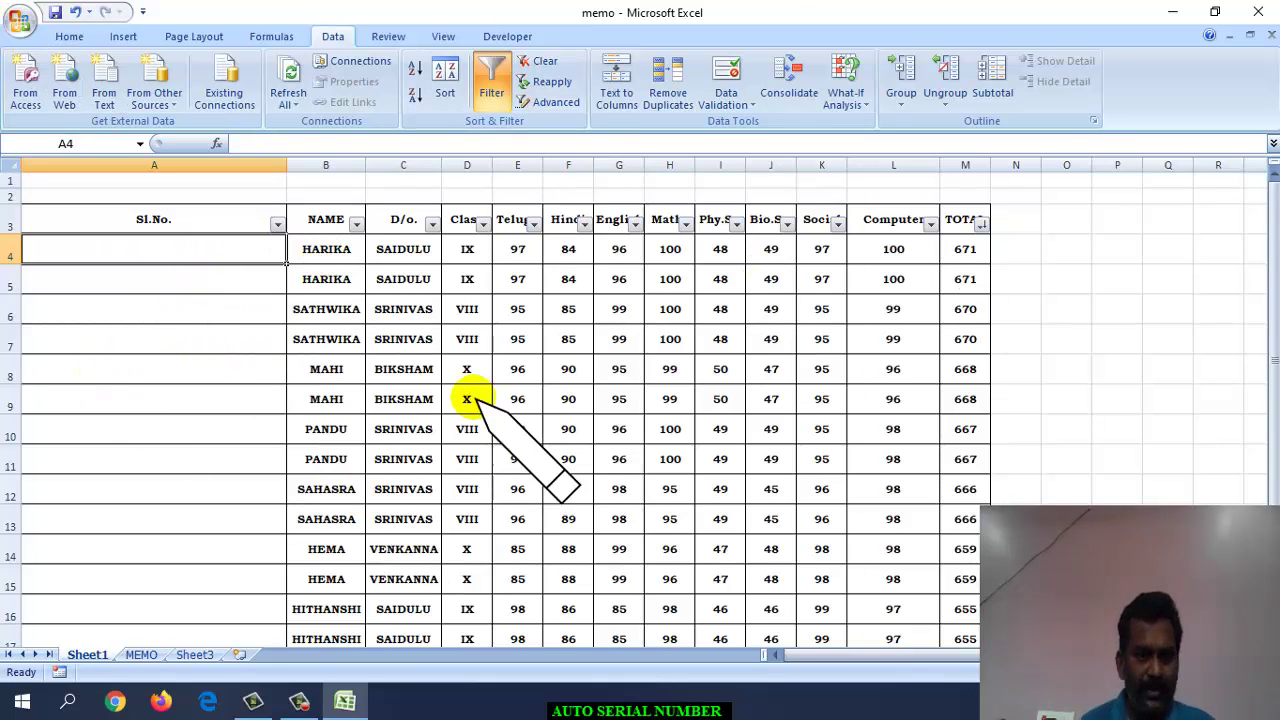
{"action": "left_click", "coordinate": [212, 246]}
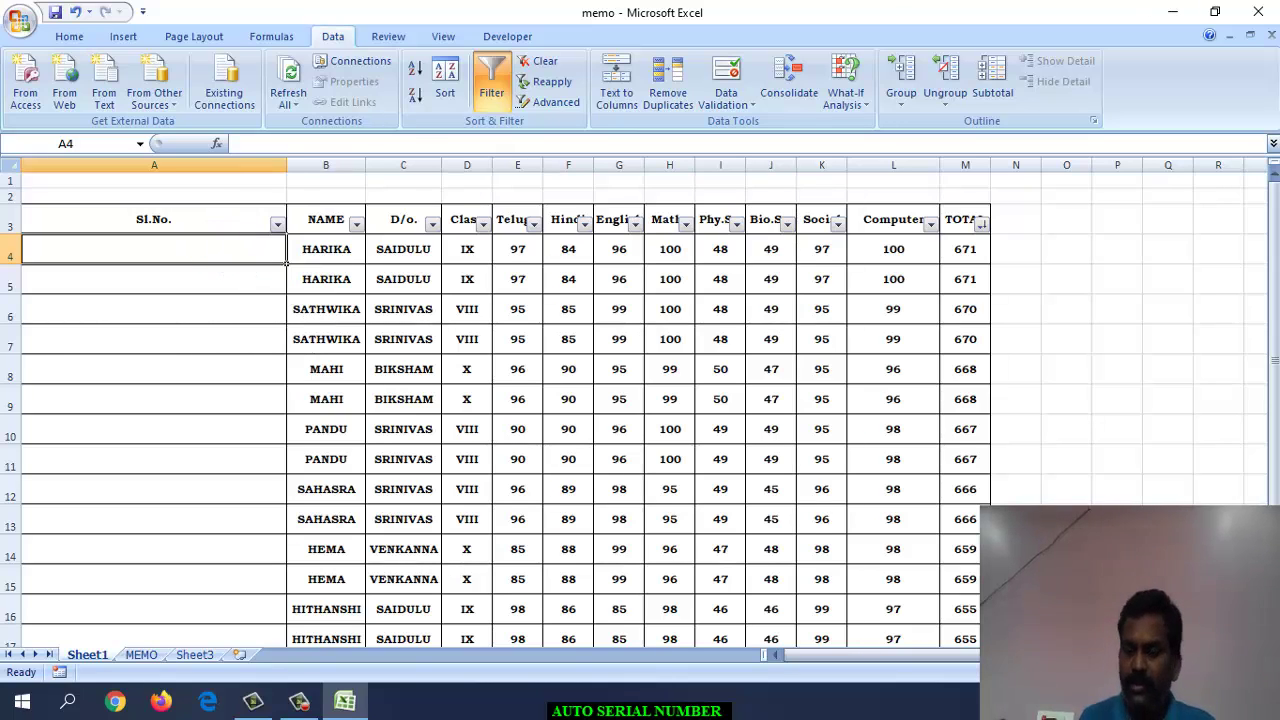
{"action": "type", "text": "="}
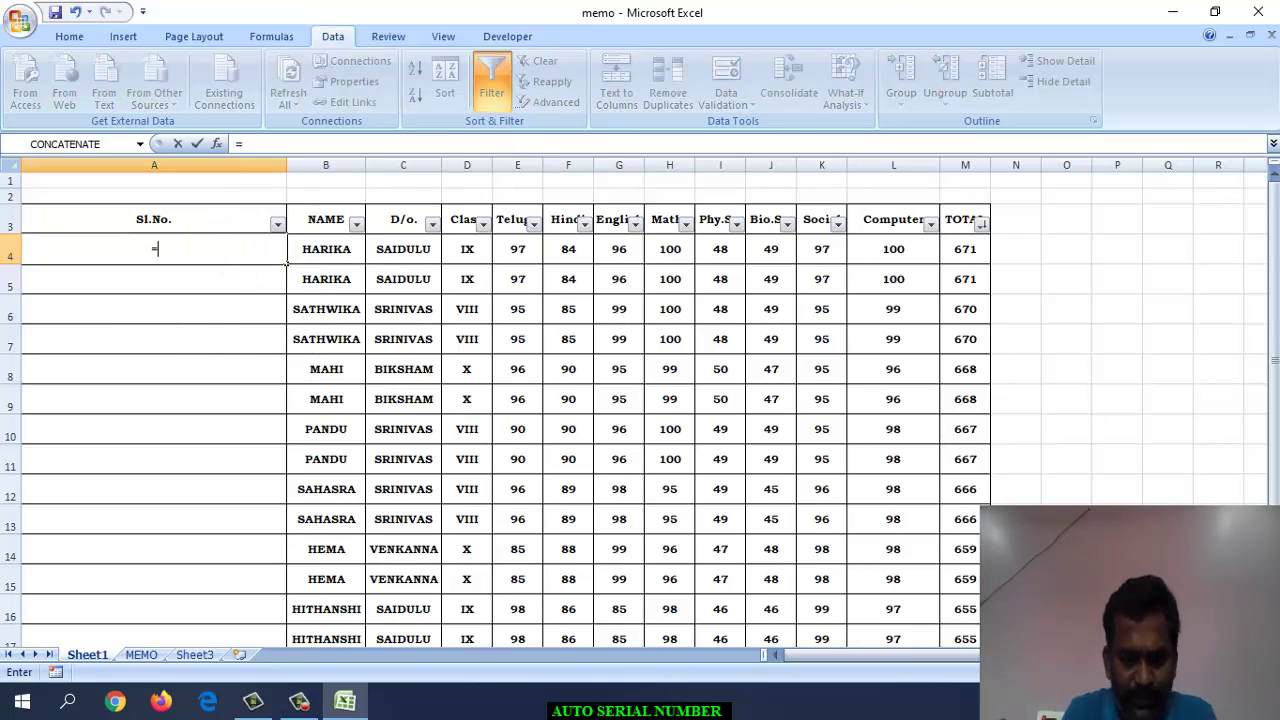
{"action": "type", "text": "if"}
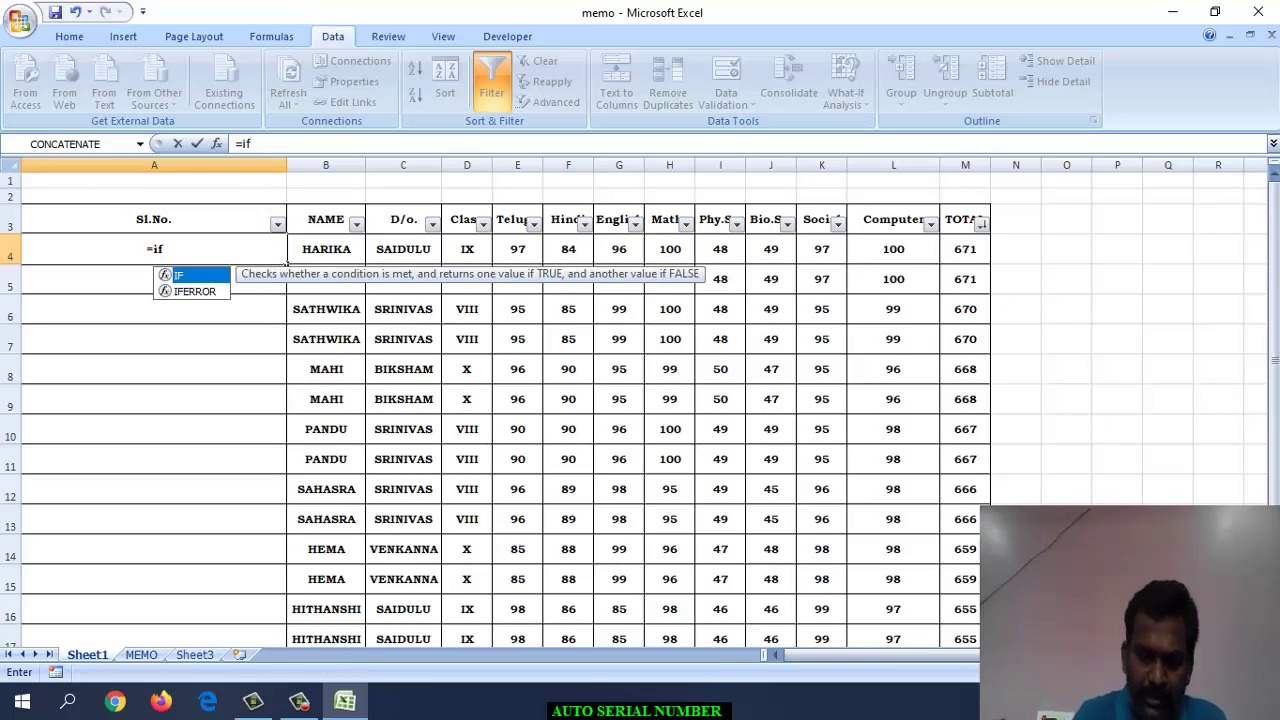
{"action": "type", "text": "("}
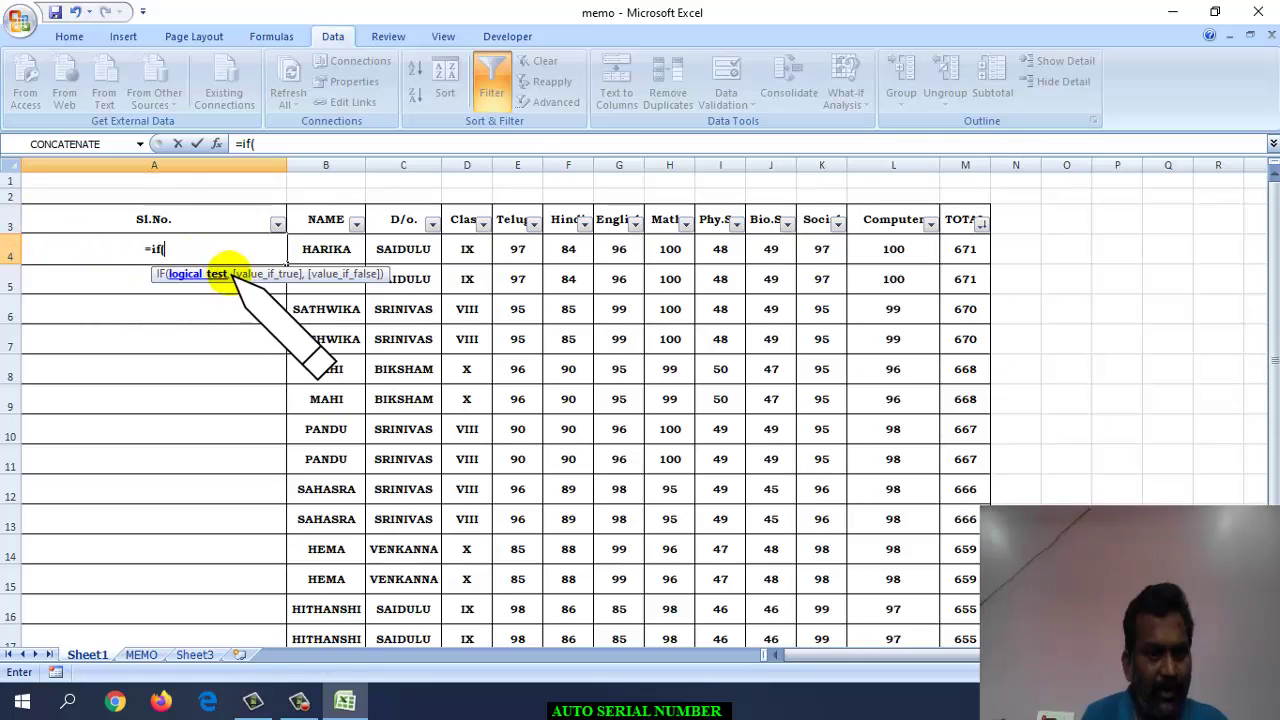
{"action": "left_click", "coordinate": [338, 254]}
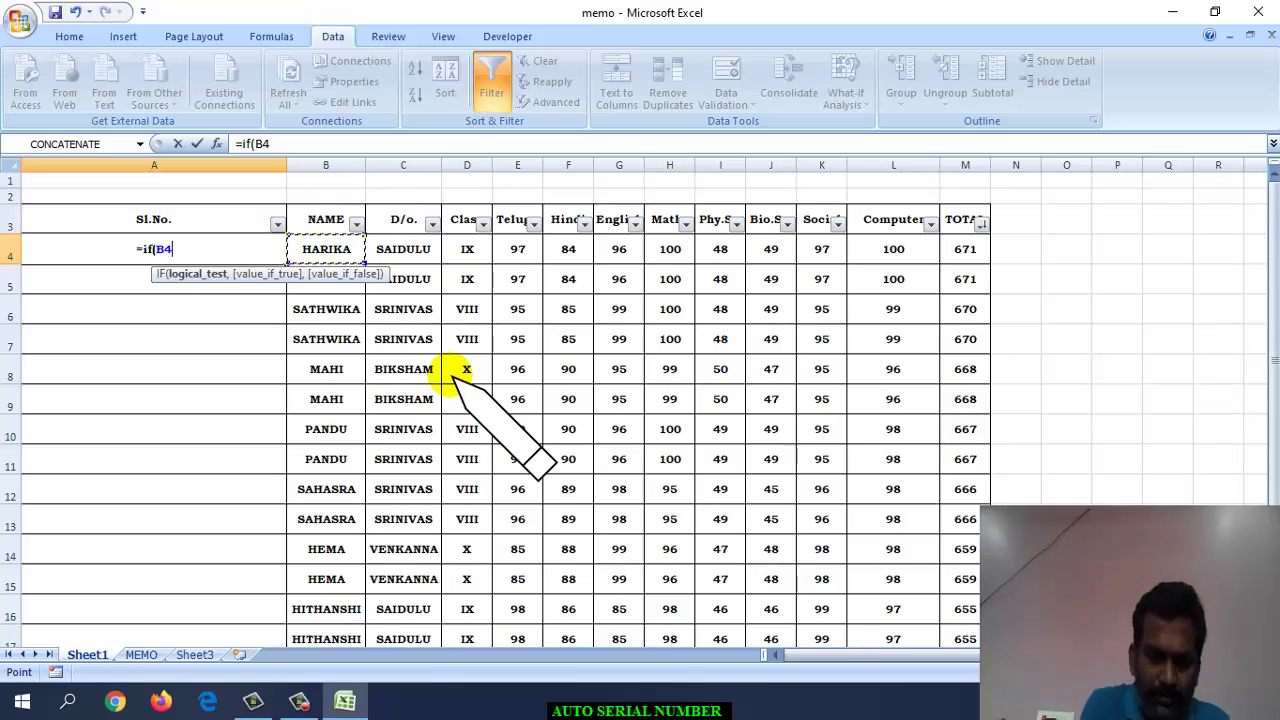
{"action": "type", "text": "="}
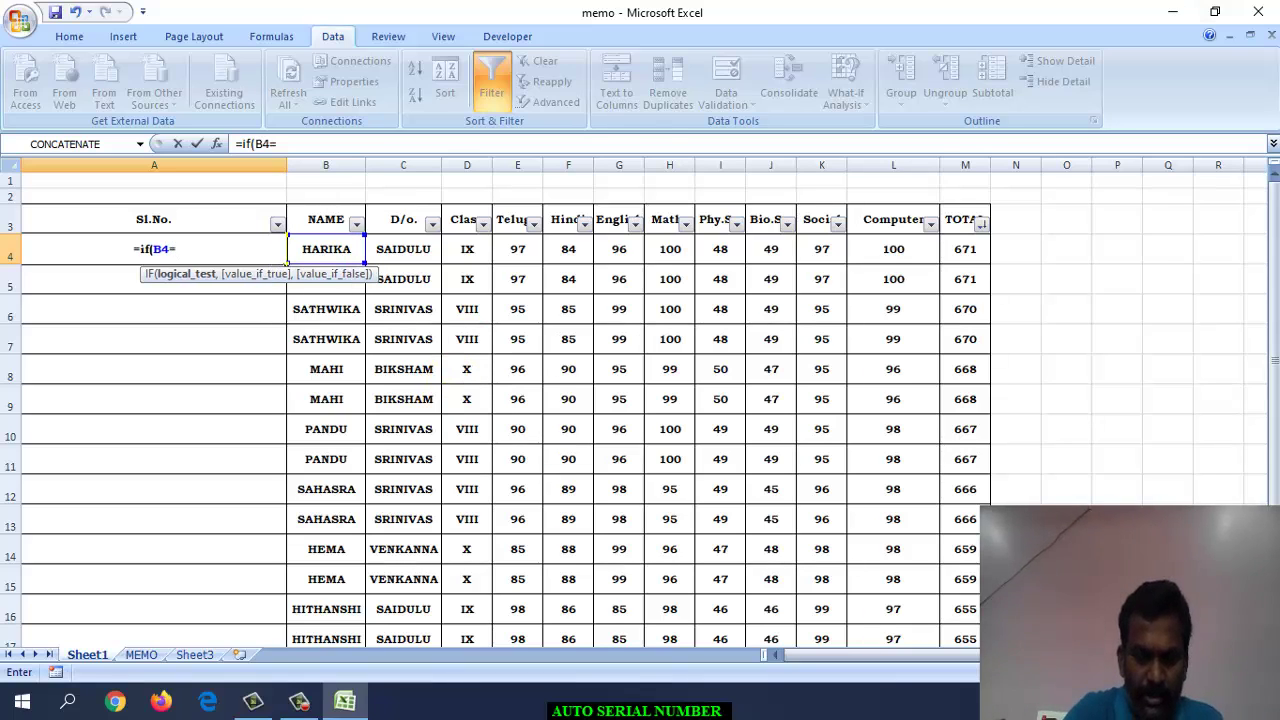
{"action": "type", "text": "\"\""}
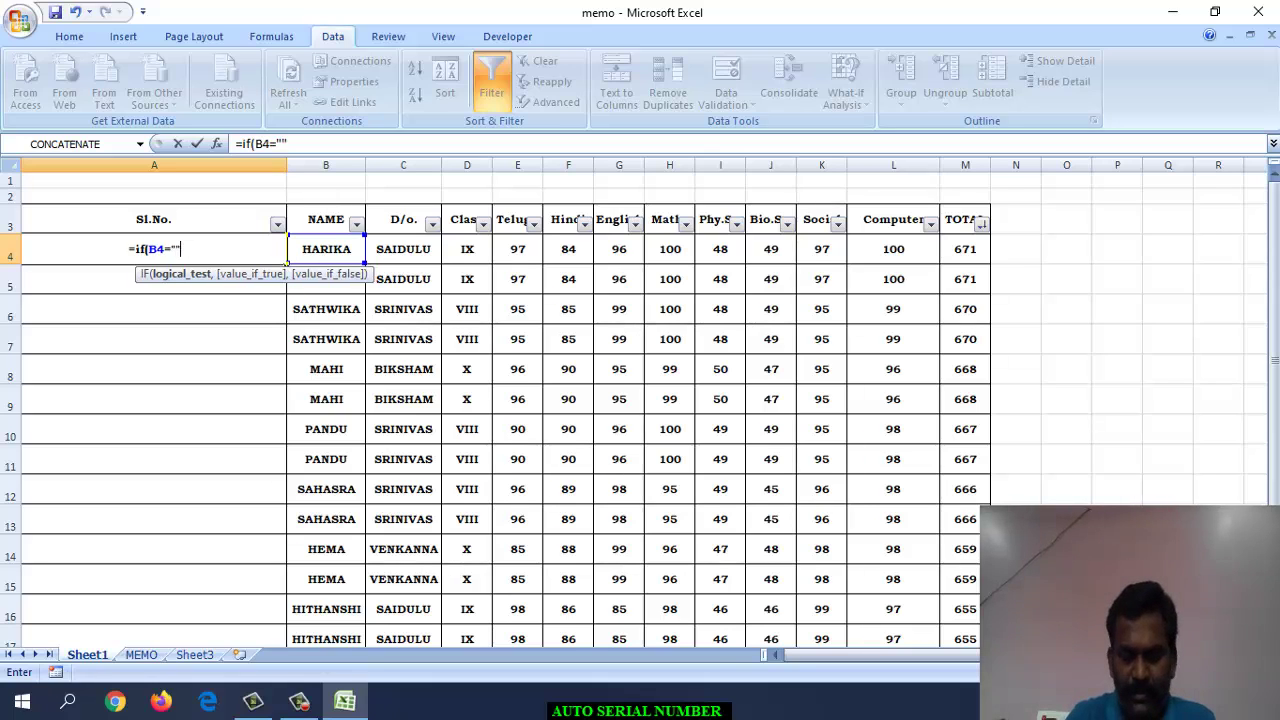
{"action": "type", "text": ",\"\""}
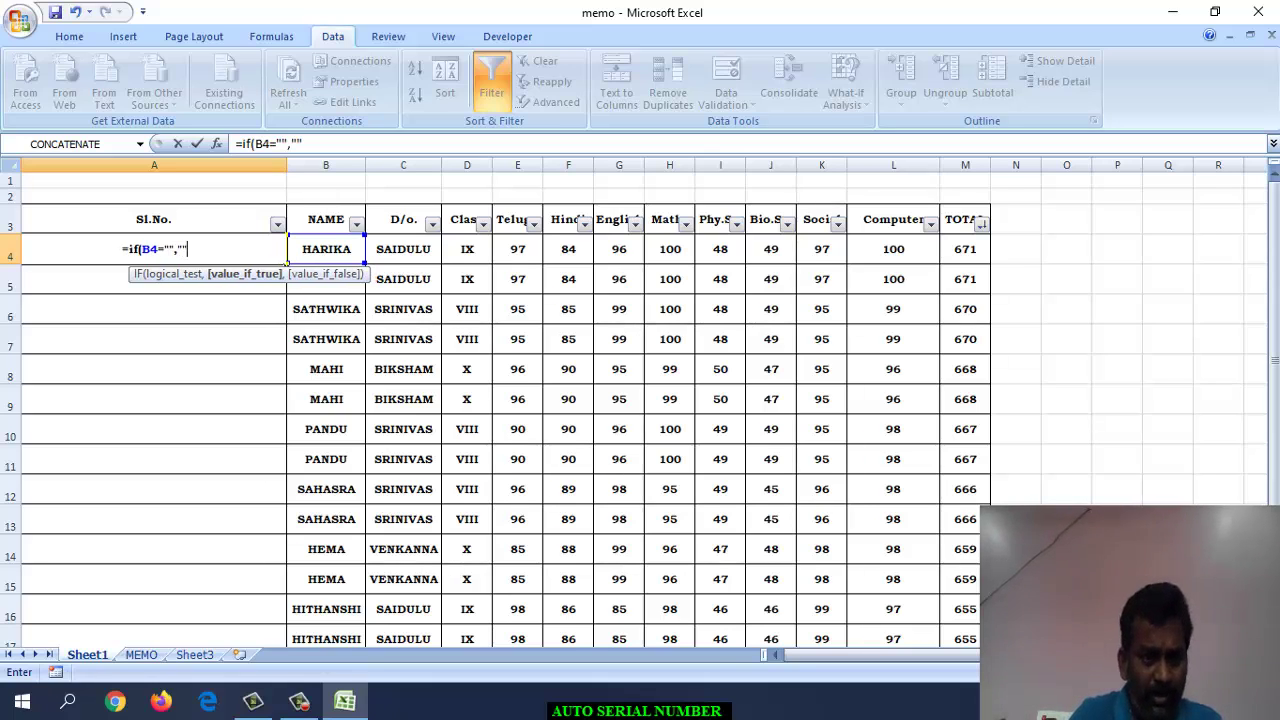
{"action": "type", "text": ","}
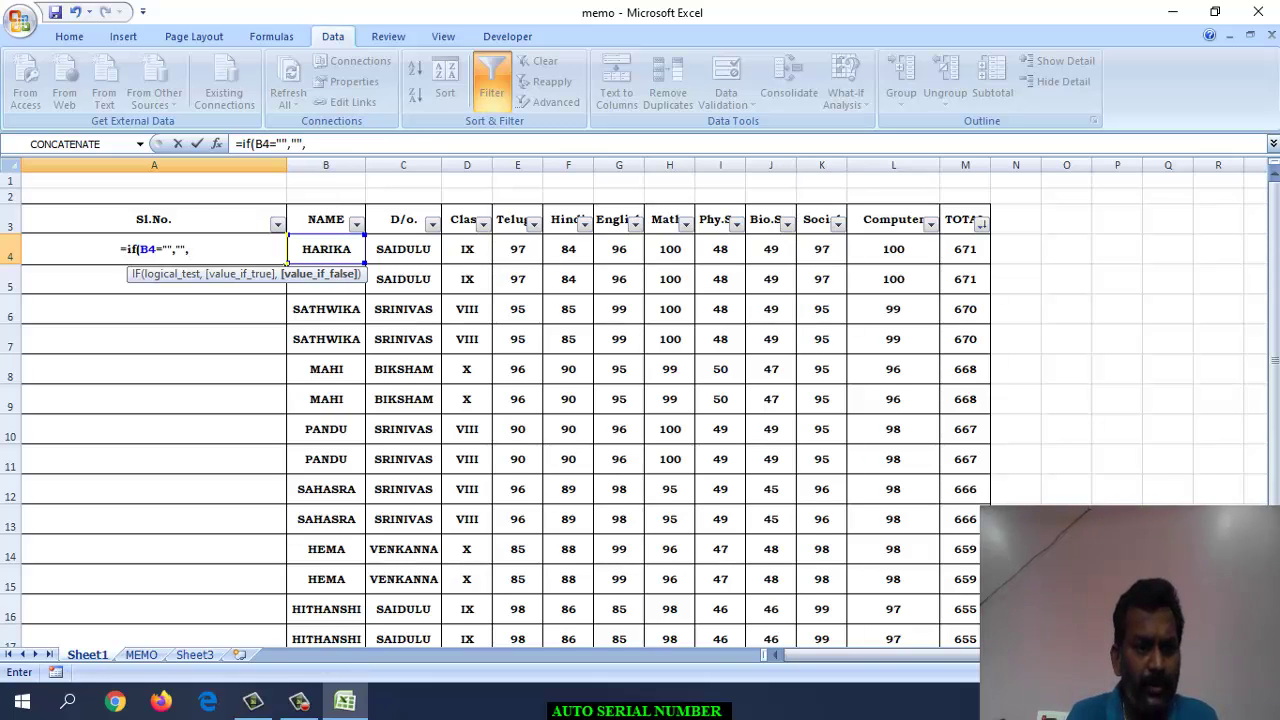
Complete the A4 formula with SUBTOTAL(3,B4:B4) as the value if false and enter it.
{"action": "type", "text": "su"}
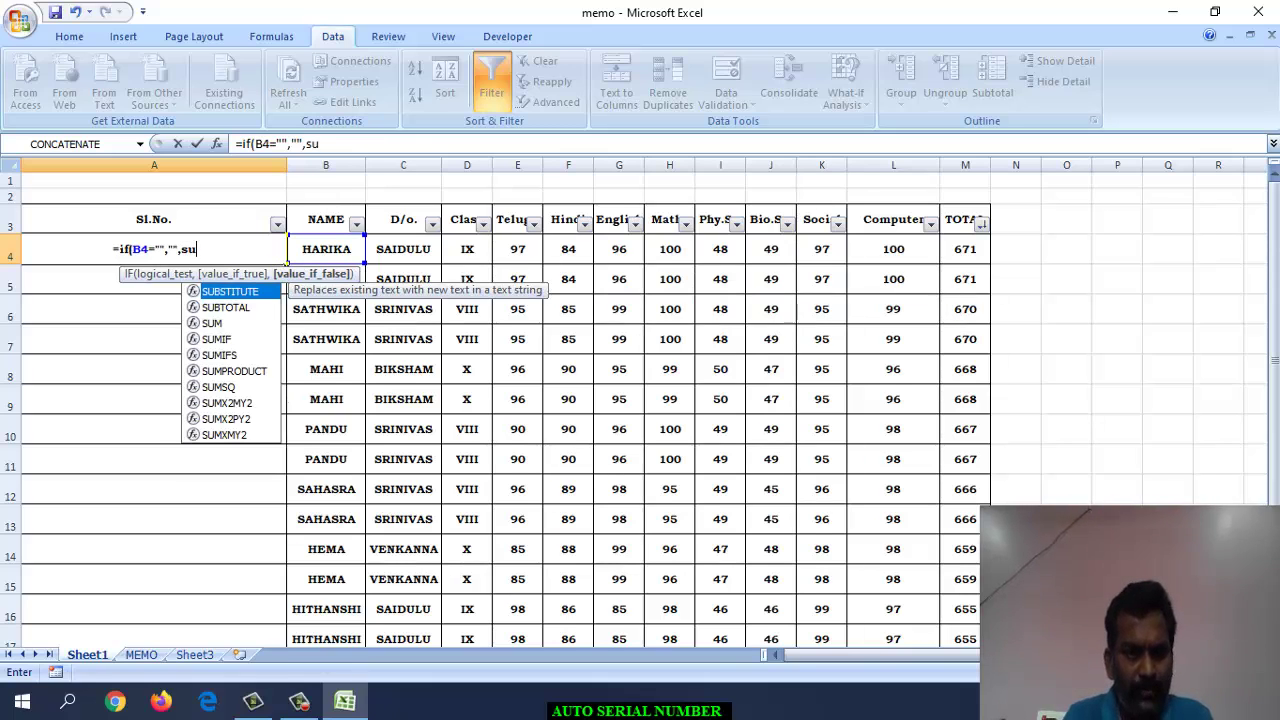
{"action": "type", "text": "b"}
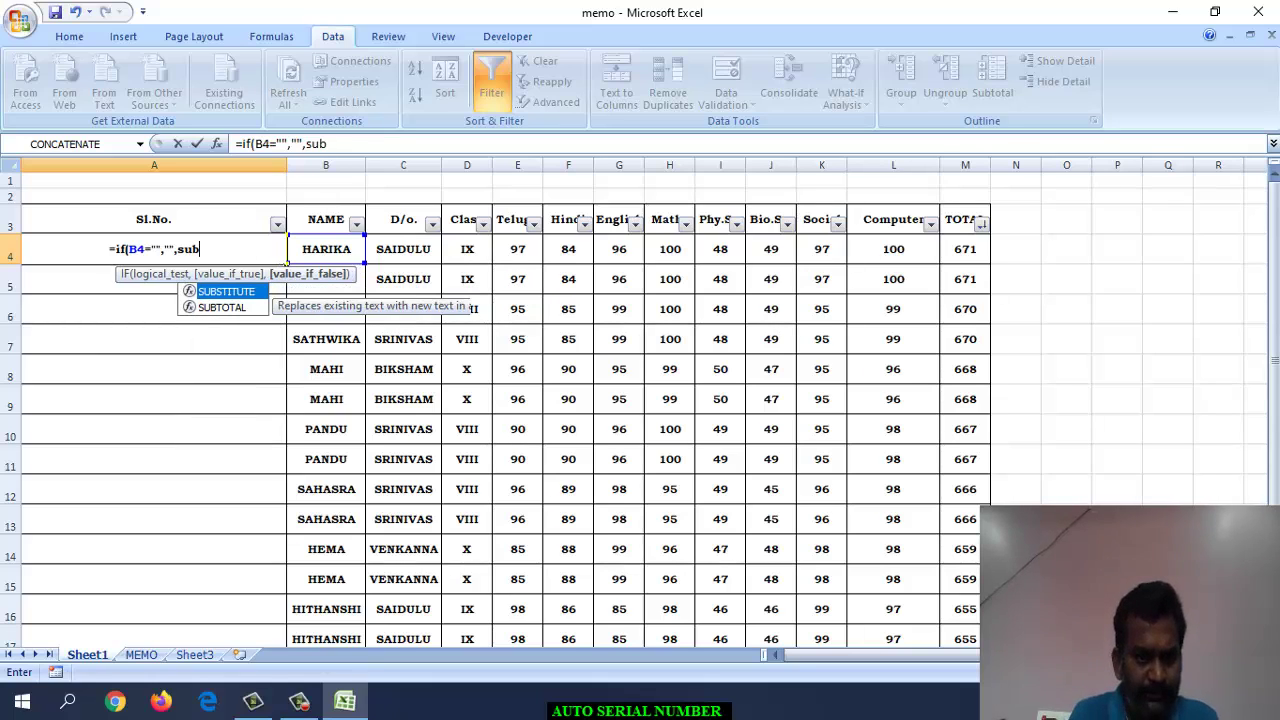
{"action": "key", "text": "Down"}
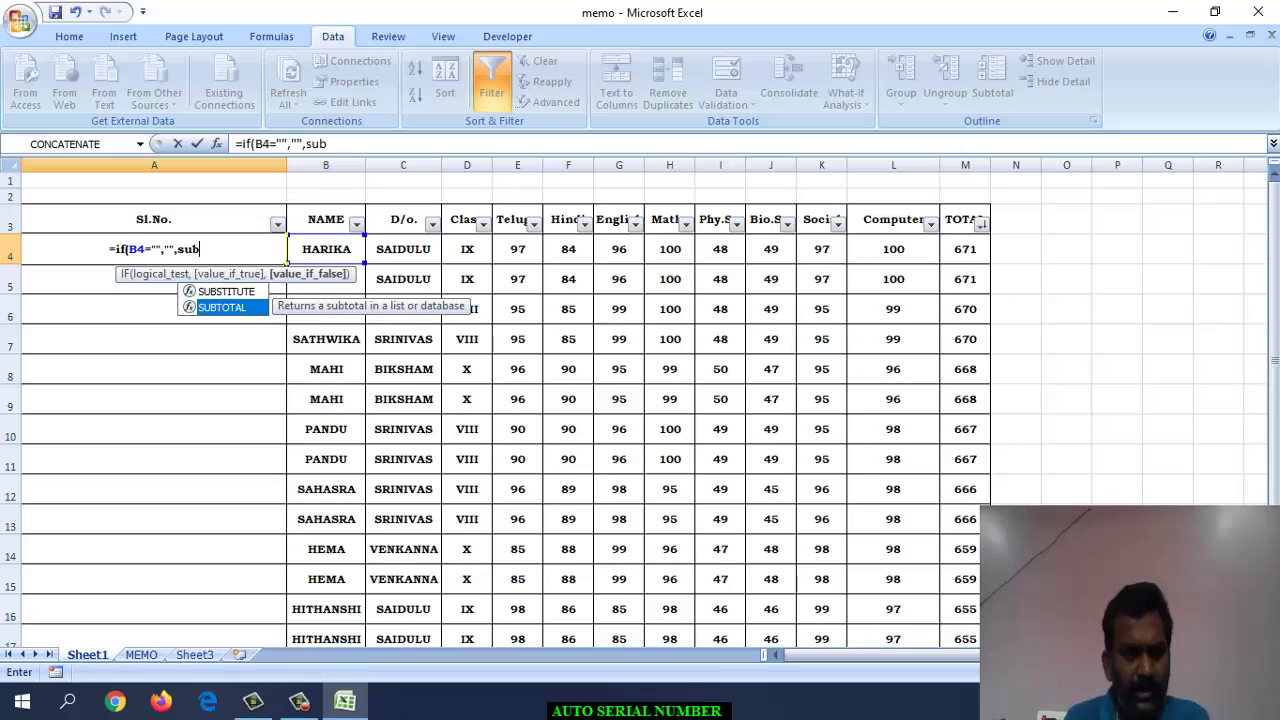
{"action": "key", "text": "Tab"}
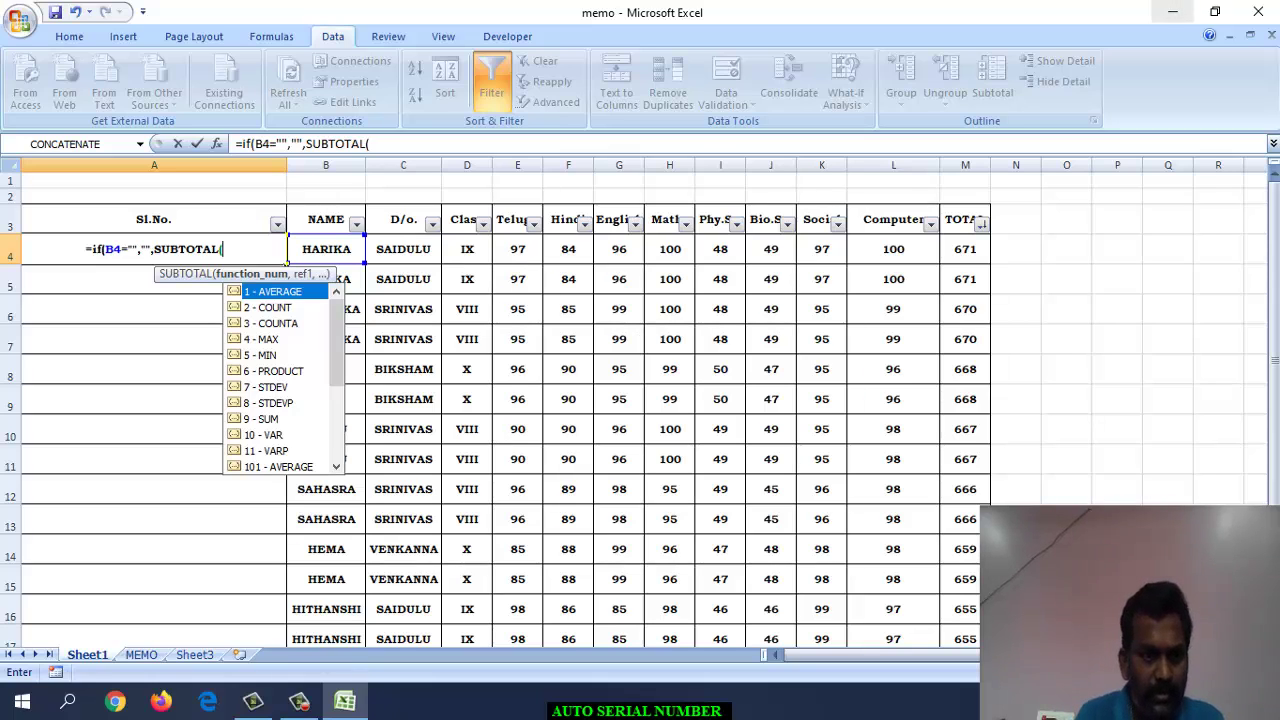
{"action": "type", "text": "3"}
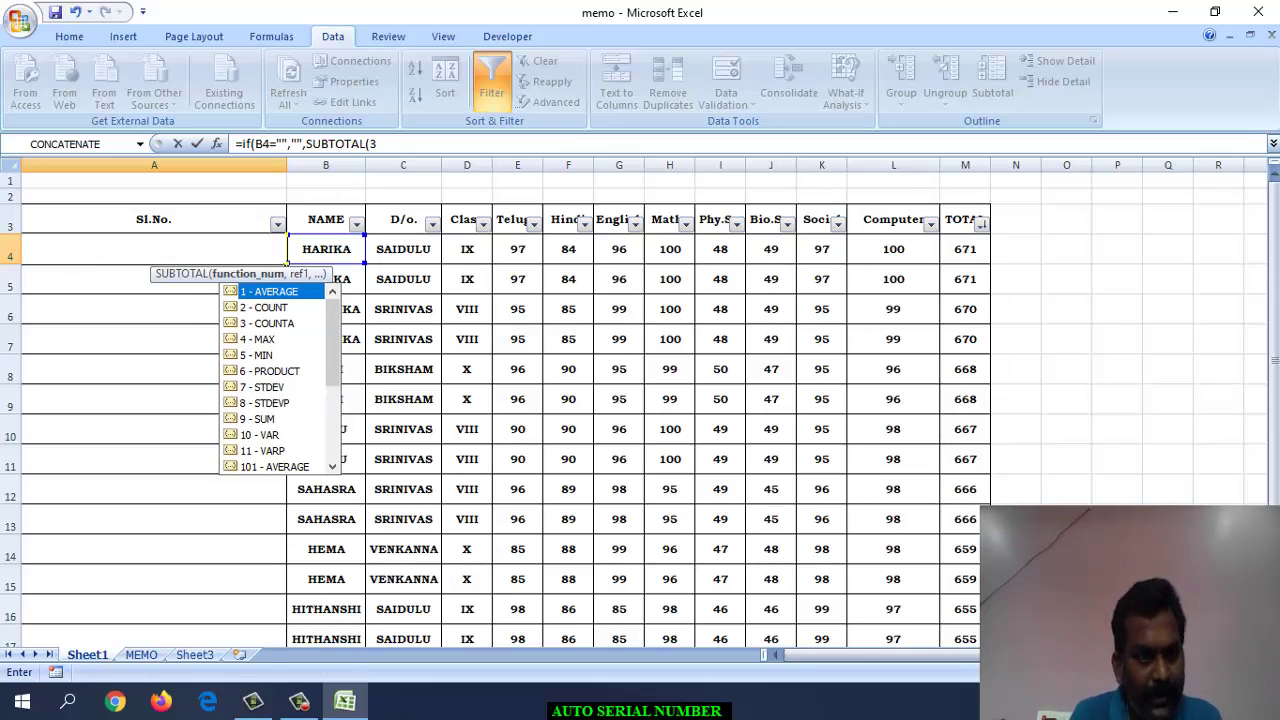
{"action": "type", "text": ","}
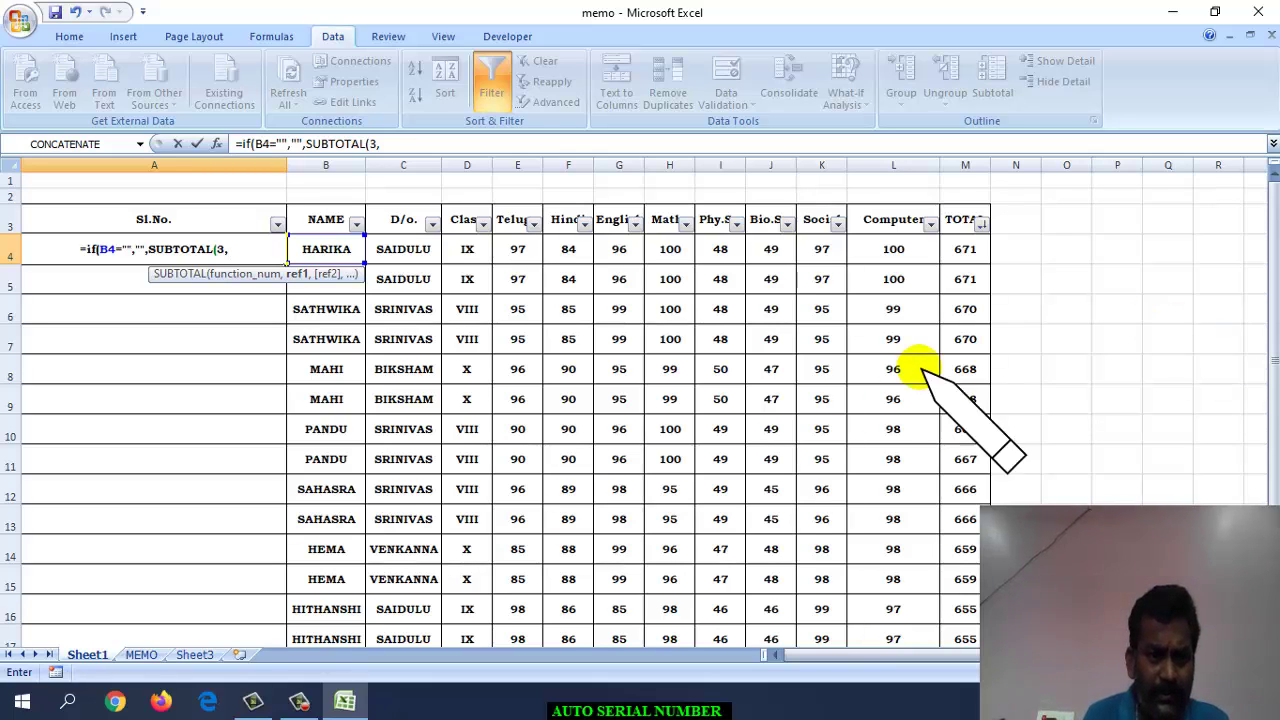
{"action": "left_click", "coordinate": [335, 250]}
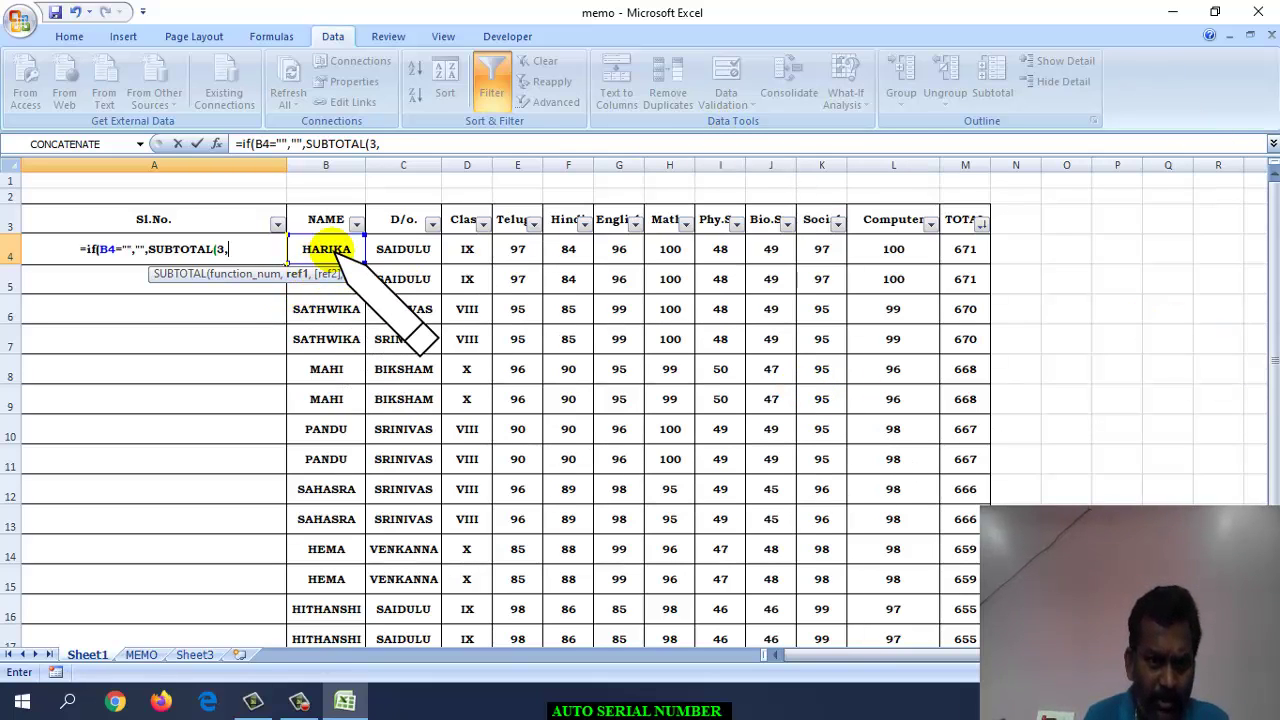
{"action": "left_click", "coordinate": [338, 253]}
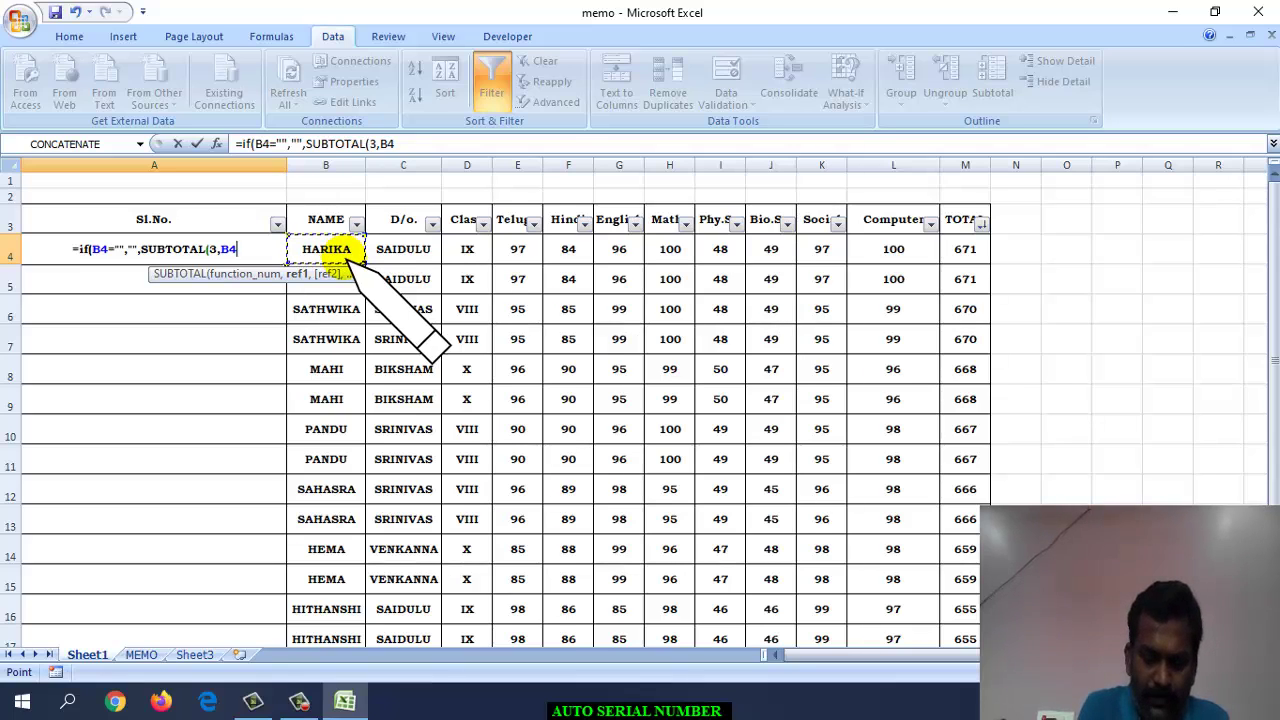
{"action": "key", "text": "F8"}
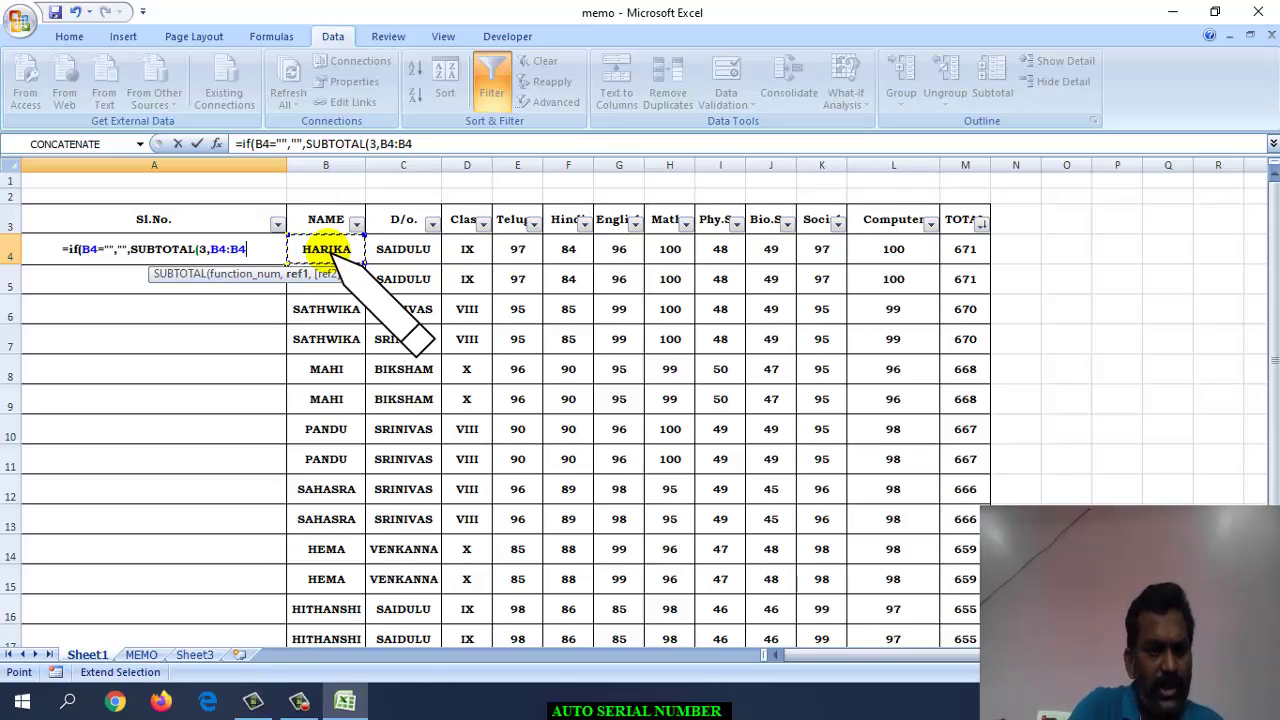
{"action": "type", "text": ")"}
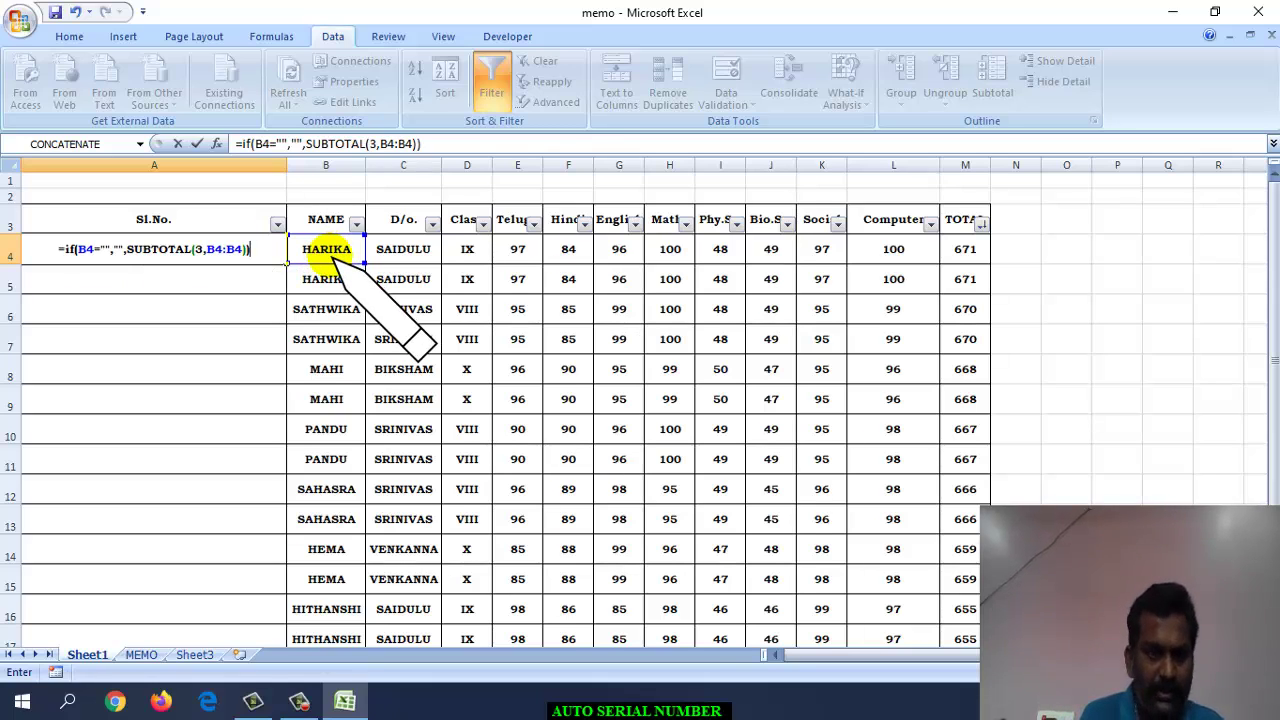
{"action": "key", "text": "Return"}
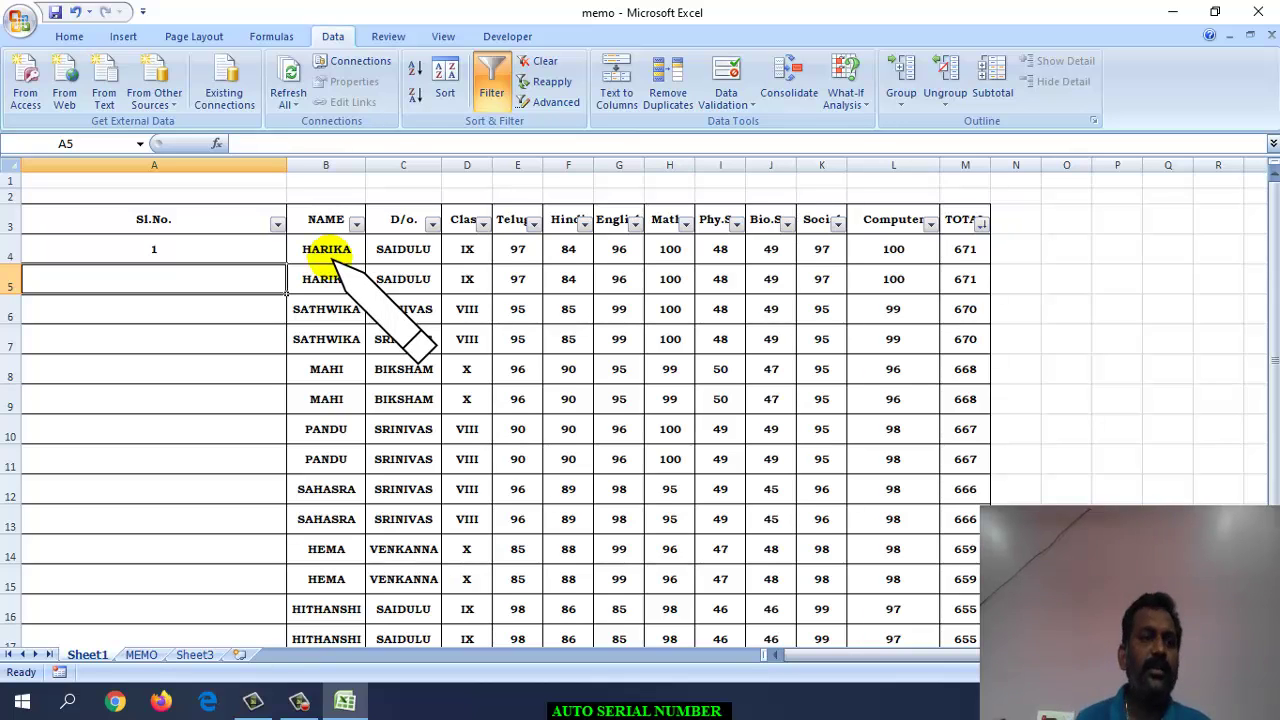
Fill the IF and SUBTOTAL formula from A4 down the Sl.No. column to the end of the table.
{"action": "left_click", "coordinate": [203, 255]}
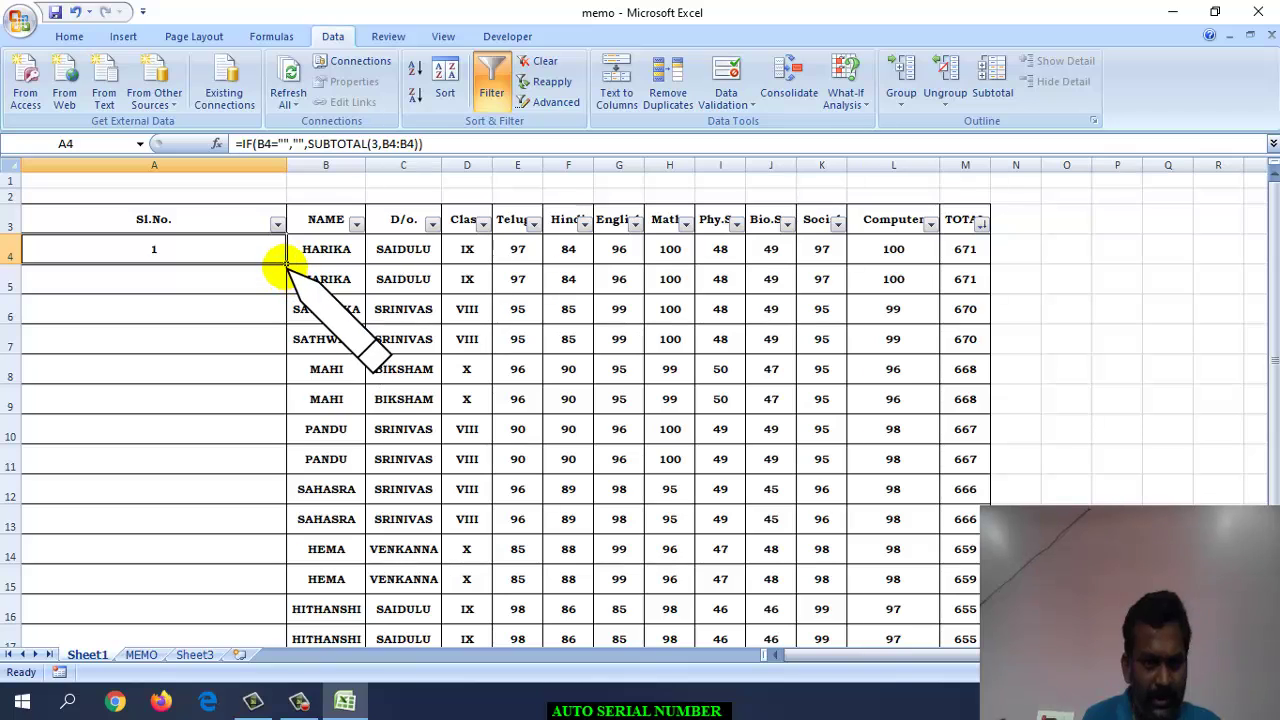
{"action": "left_click_drag", "start_coordinate": [287, 263], "coordinate": [286, 588]}
{"action": "scroll", "coordinate": [175, 430], "scroll_direction": "up", "scroll_amount": 2}
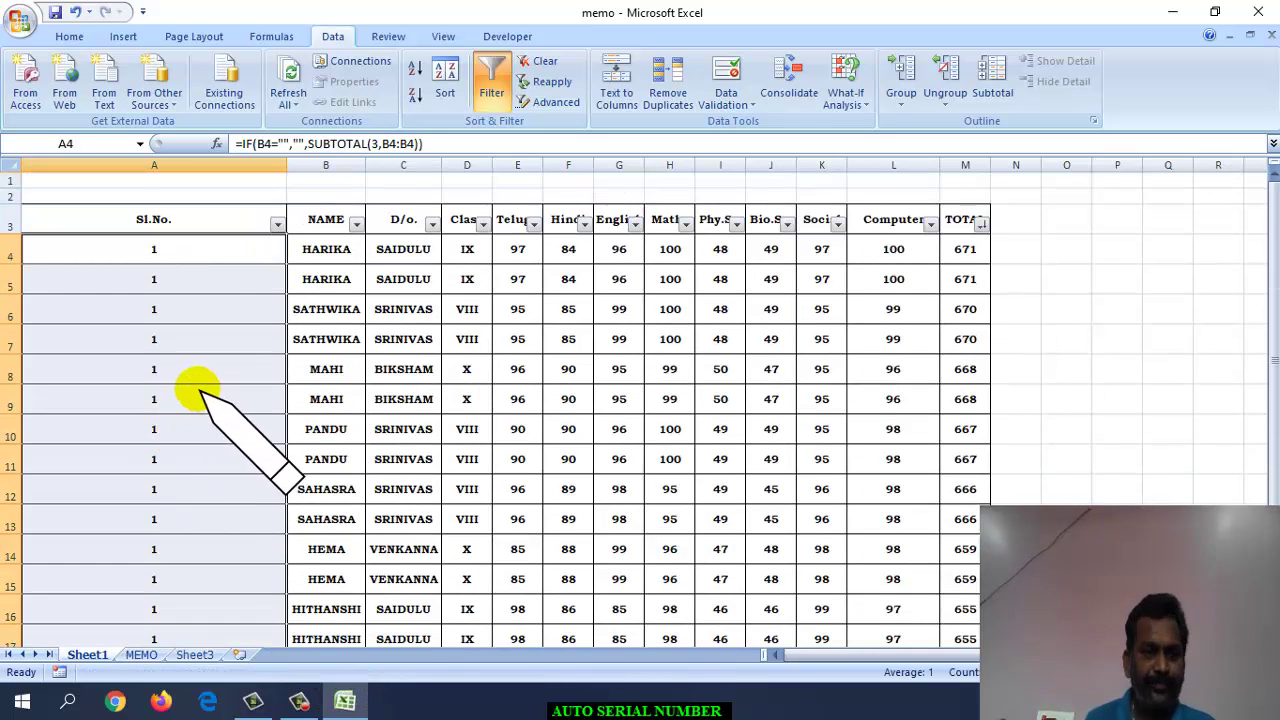
Examine the copied formulas in A9 up to A4 and compare their range references with the name cell B4.
{"action": "left_click", "coordinate": [194, 392]}
{"action": "left_click", "coordinate": [171, 336]}
{"action": "left_click", "coordinate": [166, 305]}
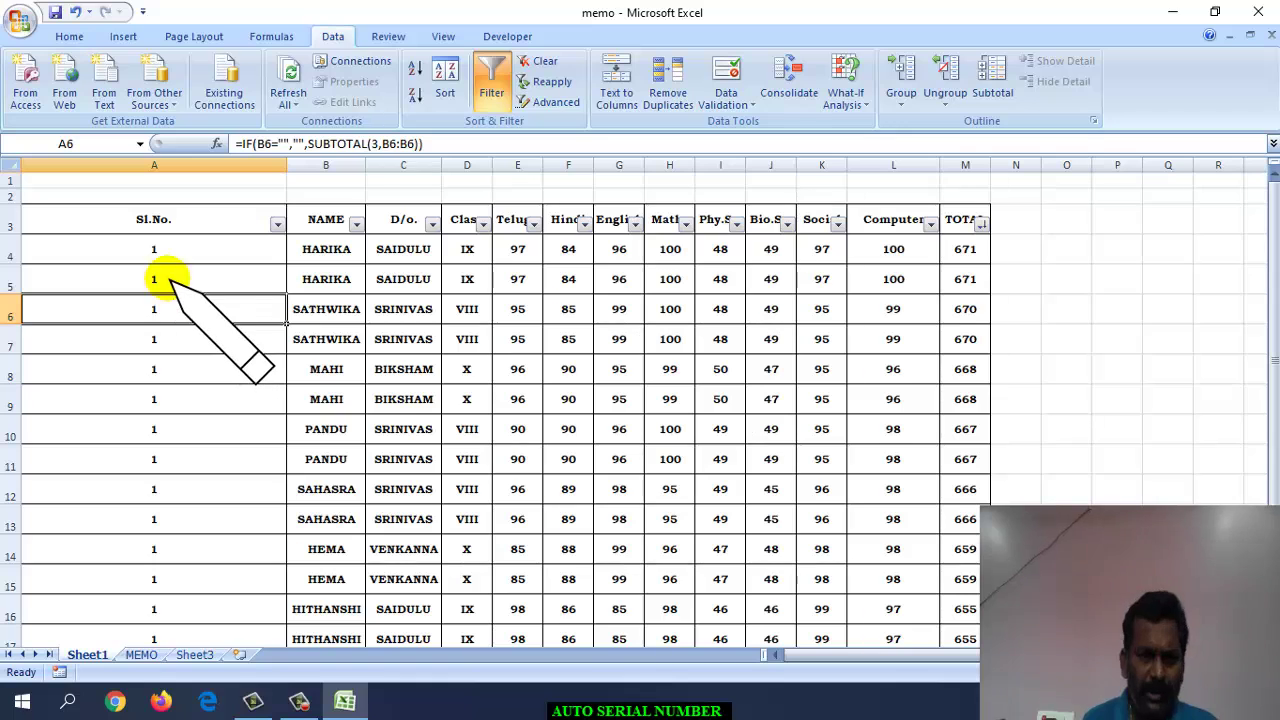
{"action": "left_click", "coordinate": [168, 279]}
{"action": "left_click", "coordinate": [175, 251]}
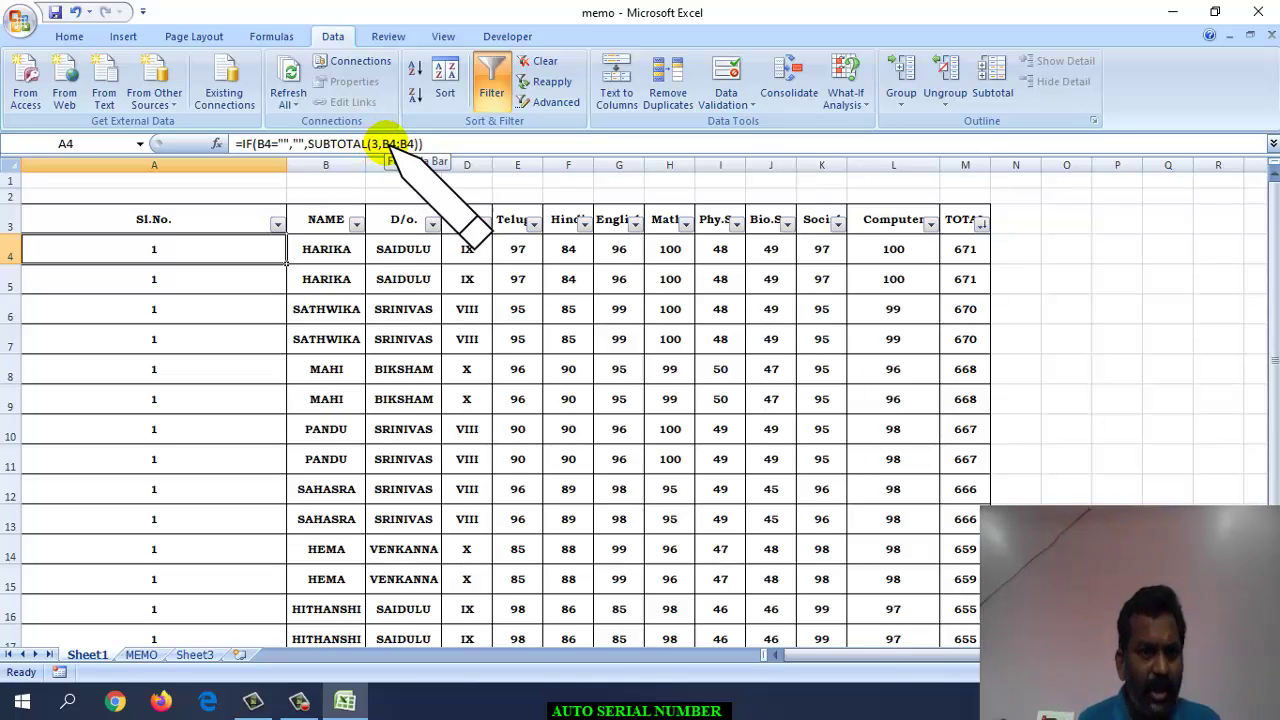
{"action": "left_click", "coordinate": [328, 250]}
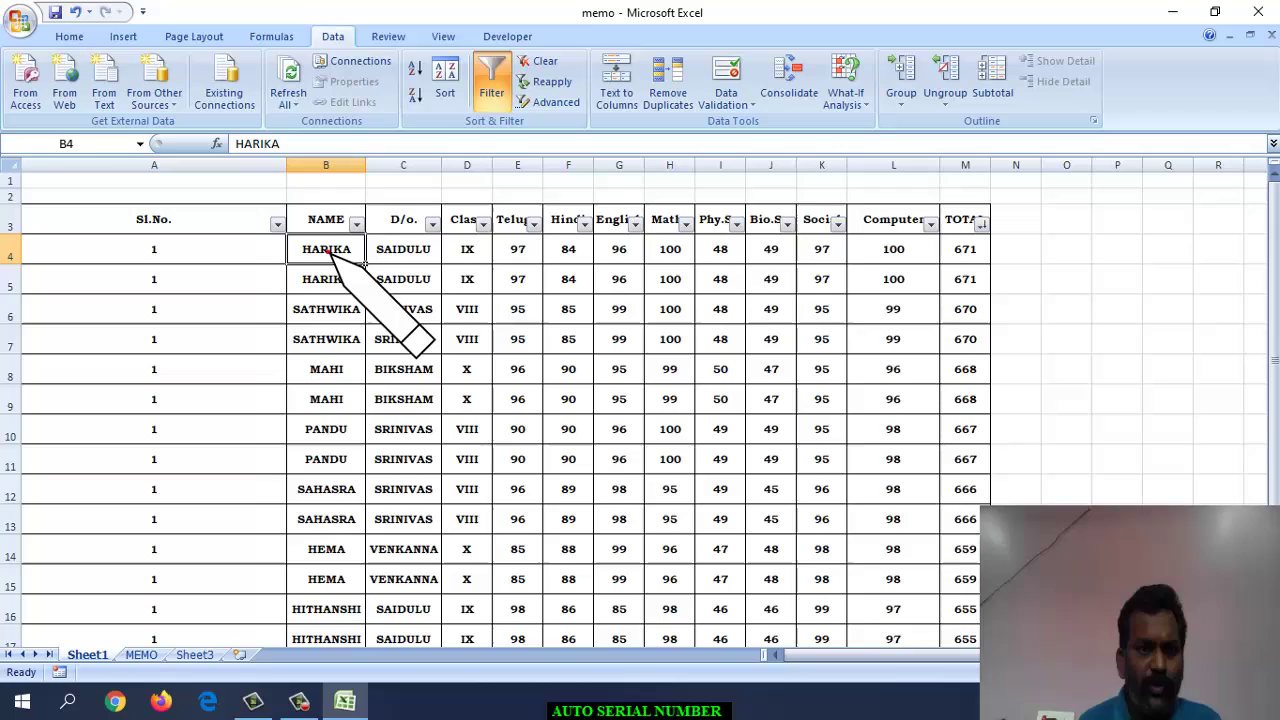
{"action": "left_click", "coordinate": [213, 250]}
{"action": "left_click", "coordinate": [216, 285]}
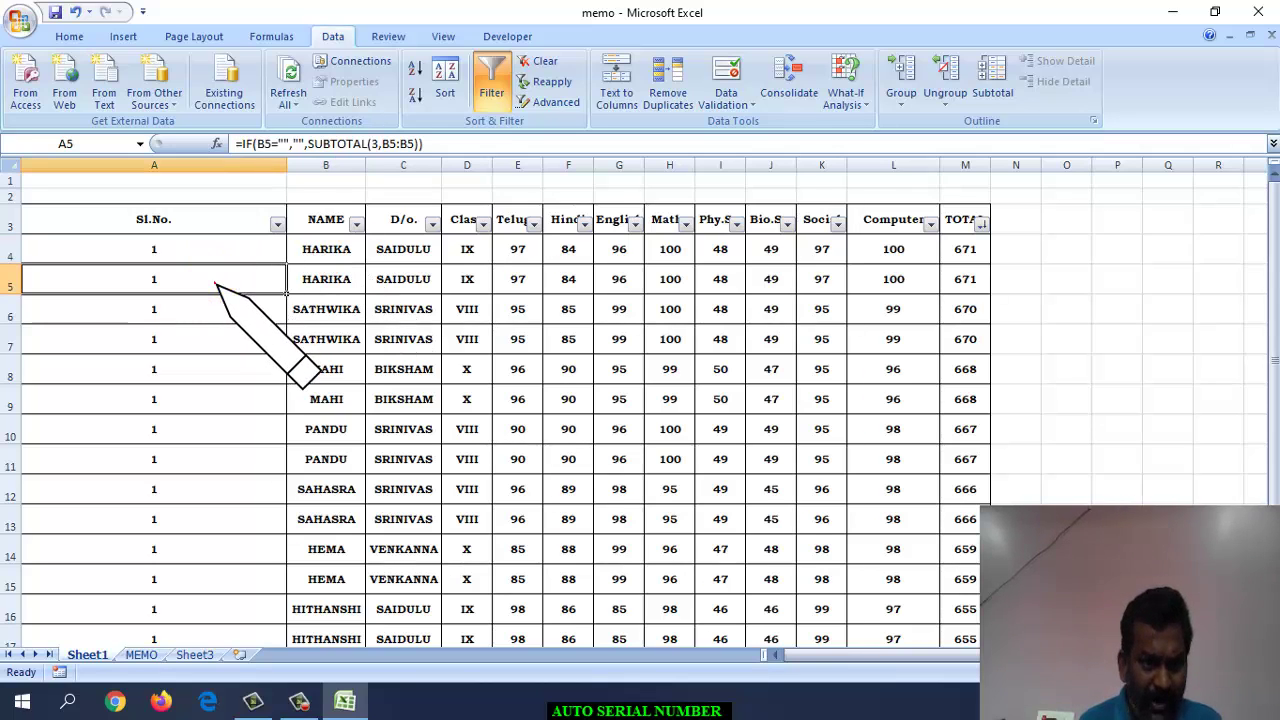
{"action": "left_click", "coordinate": [326, 250]}
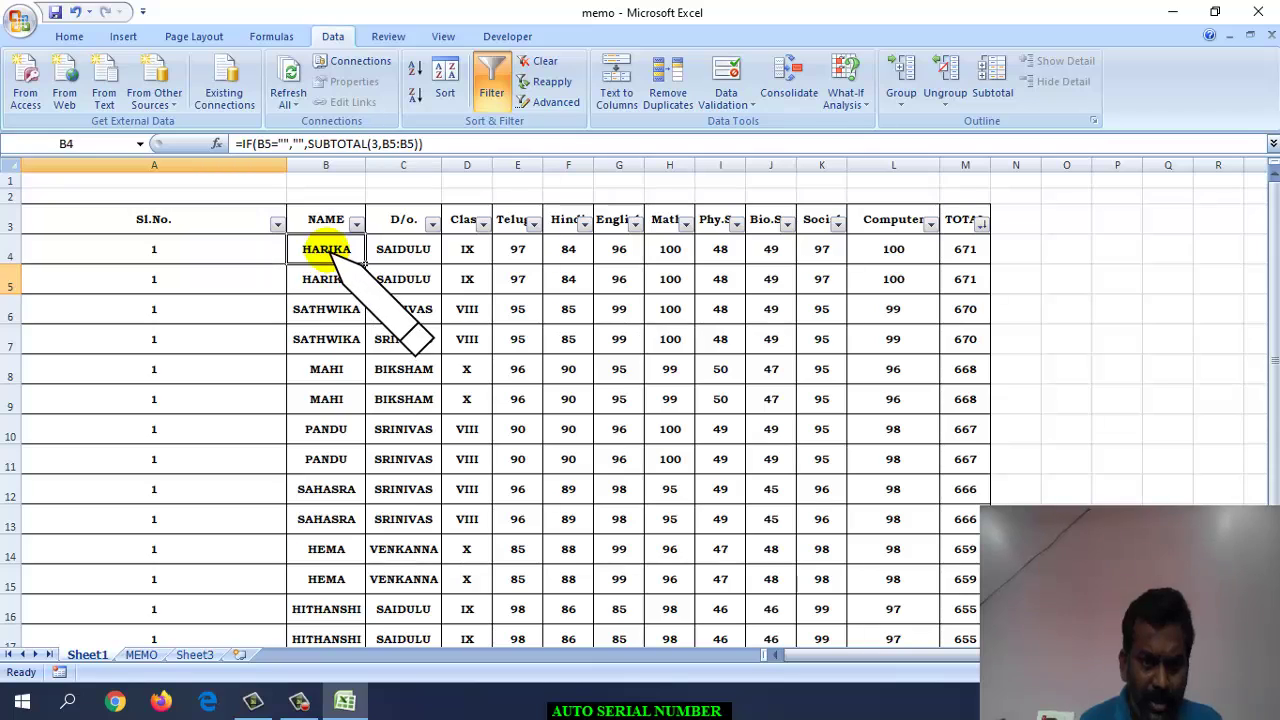
Change the SUBTOTAL range in the A5 formula to B4:B5 so it counts from the first name.
{"action": "left_click", "coordinate": [327, 250]}
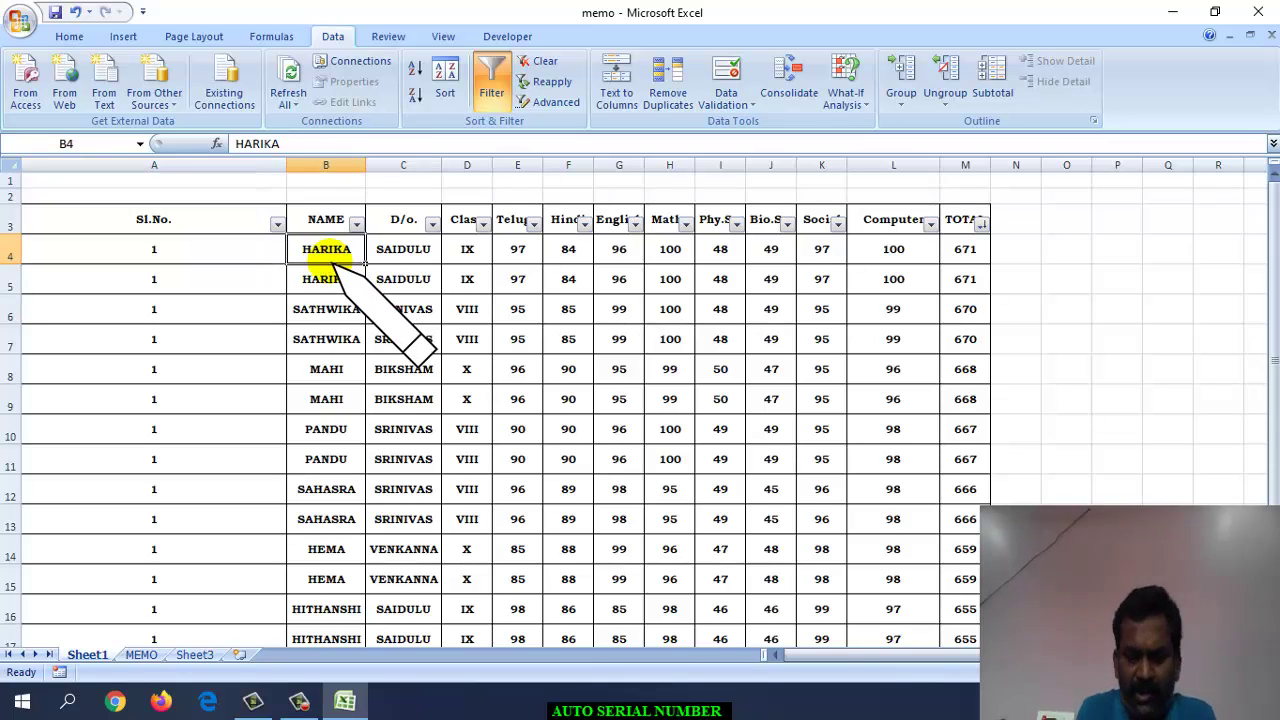
{"action": "key", "text": "shift+Down"}
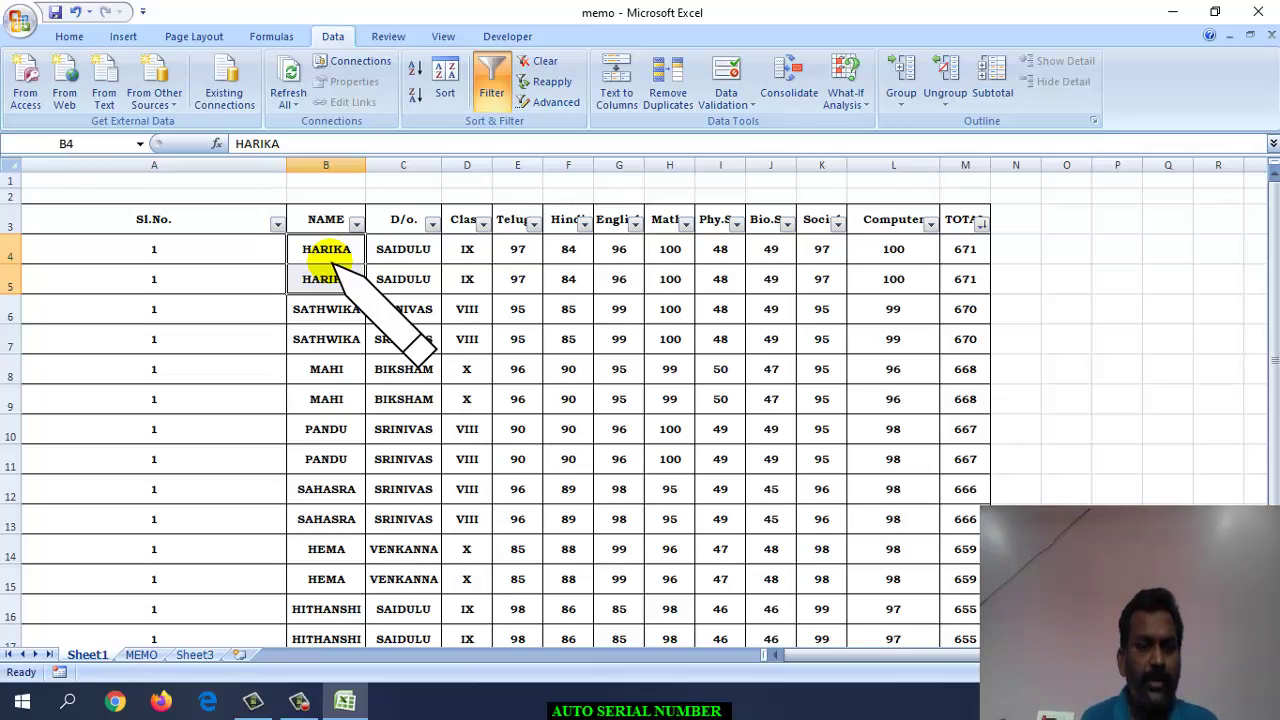
{"action": "left_click", "coordinate": [258, 279]}
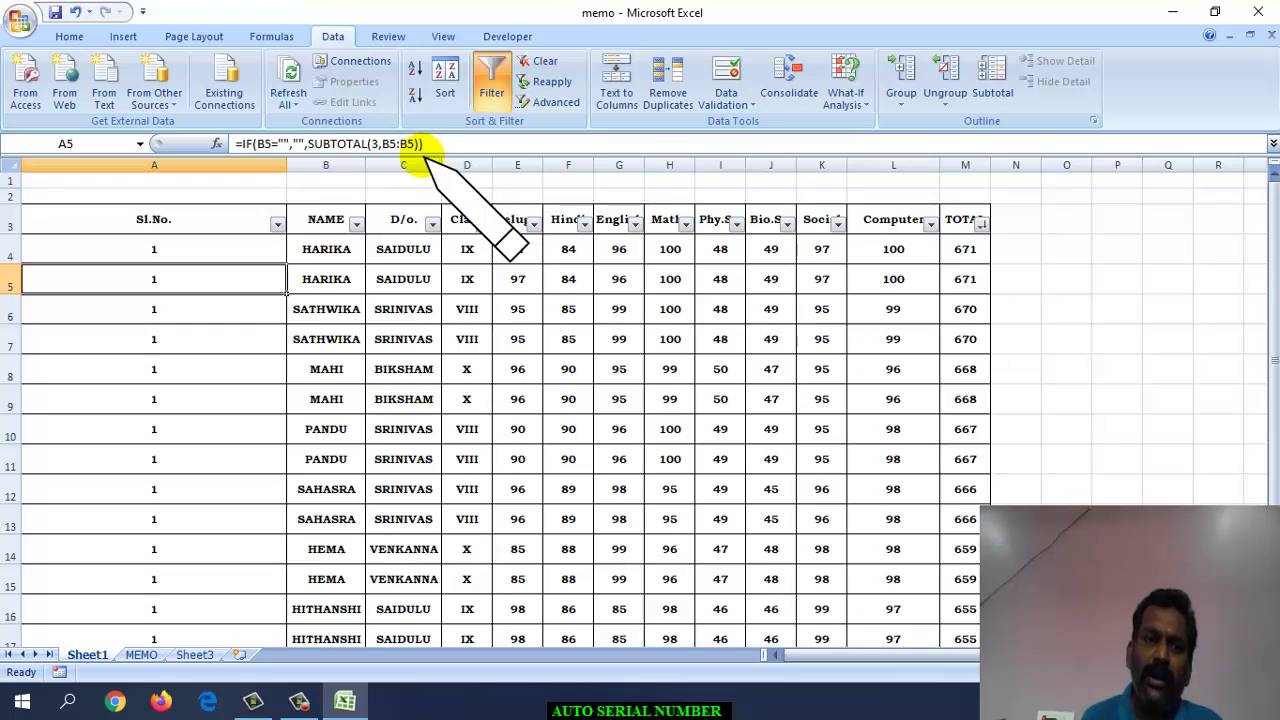
{"action": "left_click", "coordinate": [395, 145]}
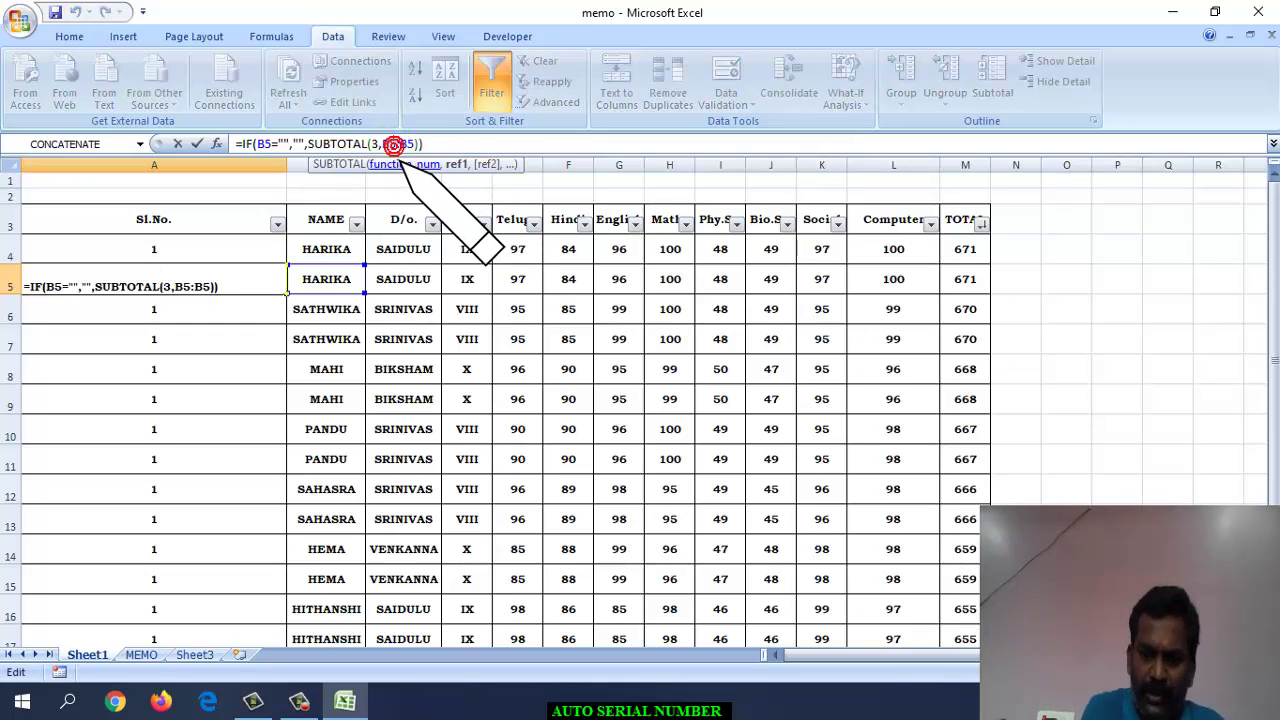
{"action": "key", "text": "BackSpace"}
{"action": "type", "text": "4"}
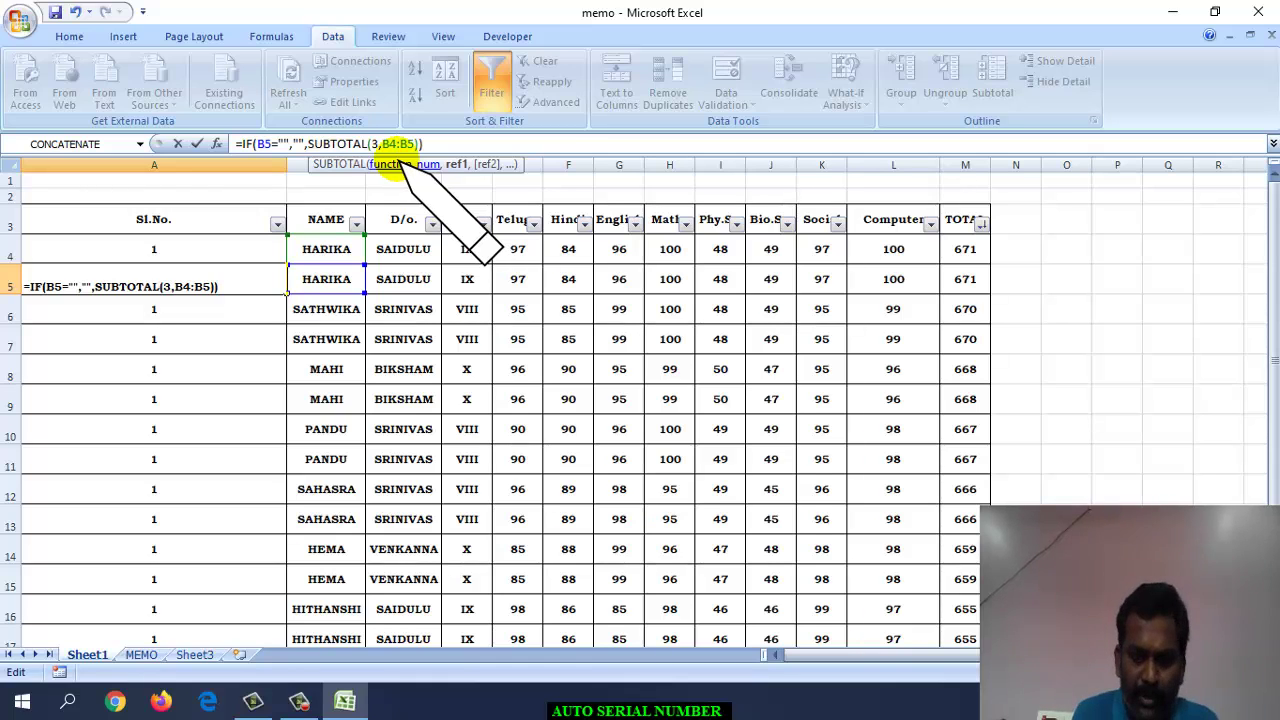
{"action": "key", "text": "ctrl+Return"}
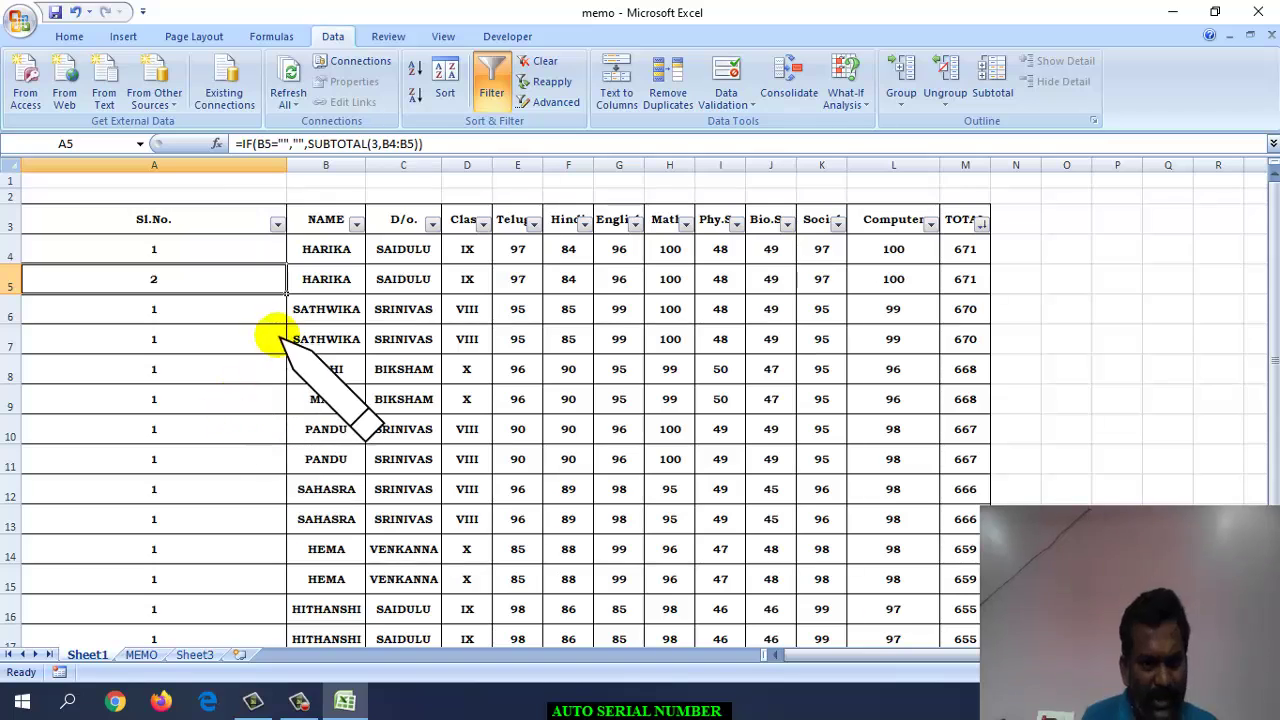
Make the start of the SUBTOTAL range in A4 absolute, so the function reads SUBTOTAL(3,$B$4:B4).
{"action": "left_click", "coordinate": [194, 310]}
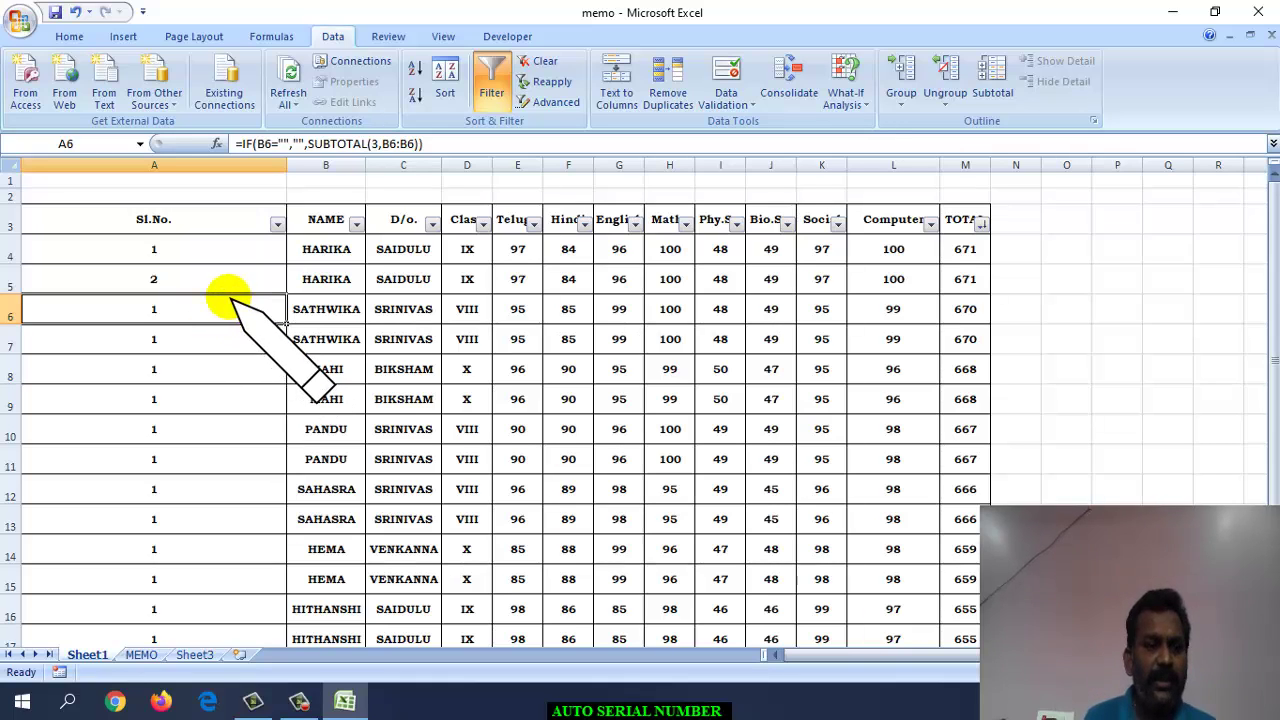
{"action": "left_click", "coordinate": [189, 257]}
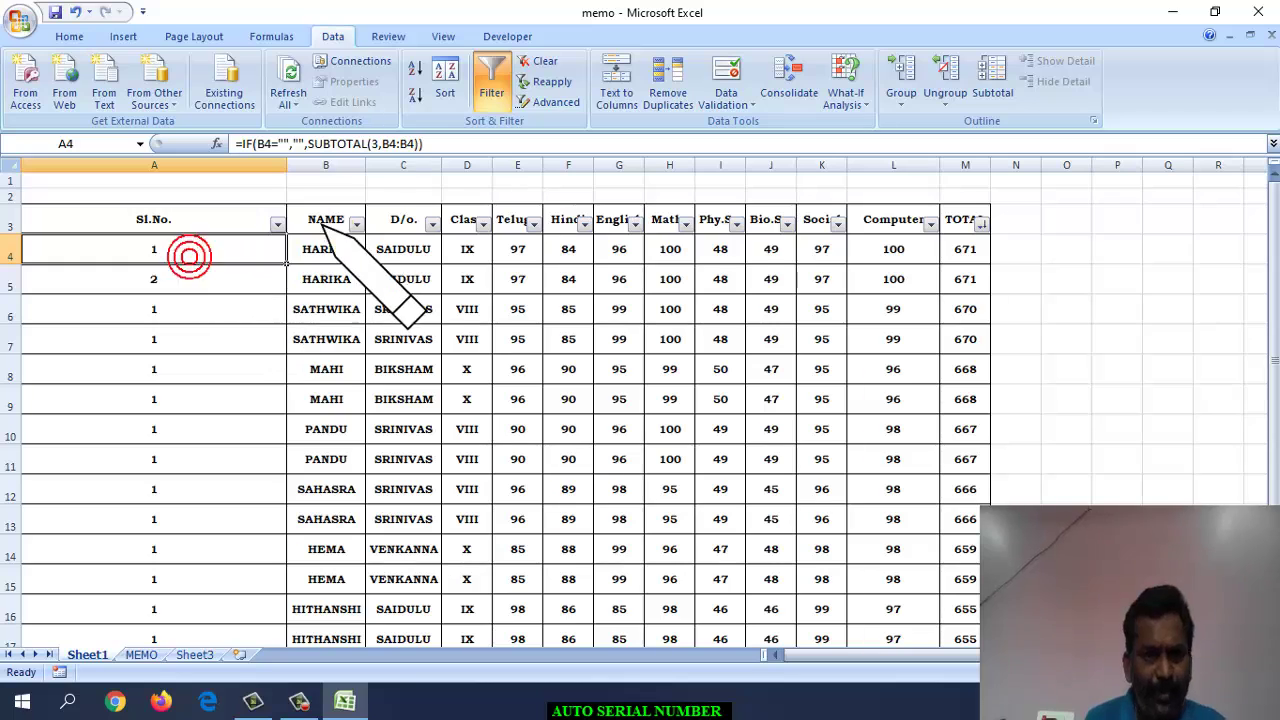
{"action": "left_click", "coordinate": [388, 143]}
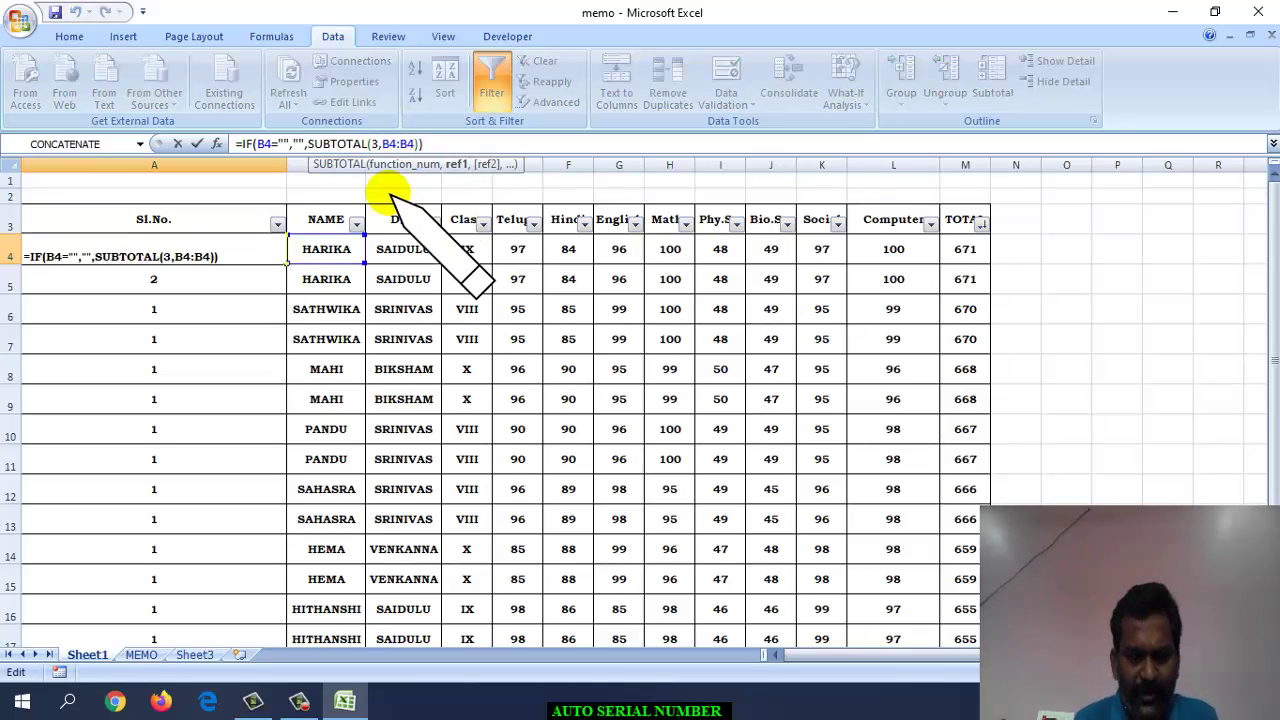
{"action": "type", "text": "$"}
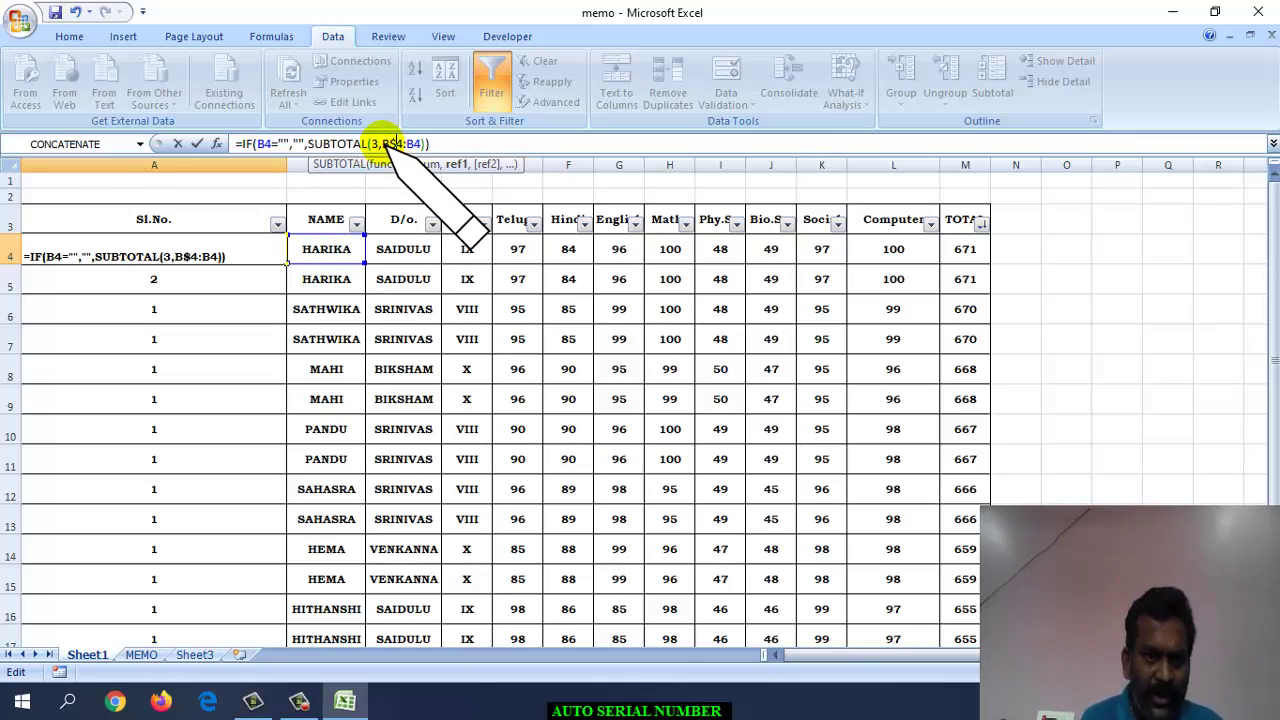
{"action": "left_click", "coordinate": [381, 143]}
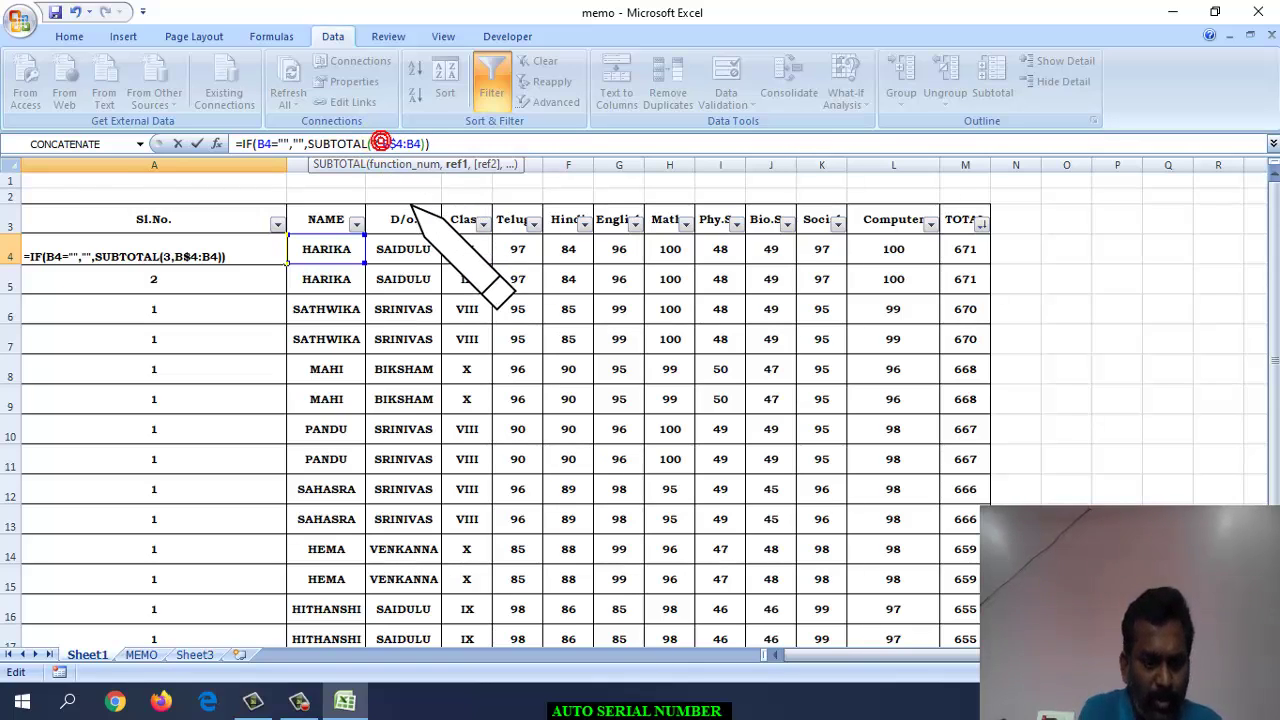
{"action": "type", "text": "$"}
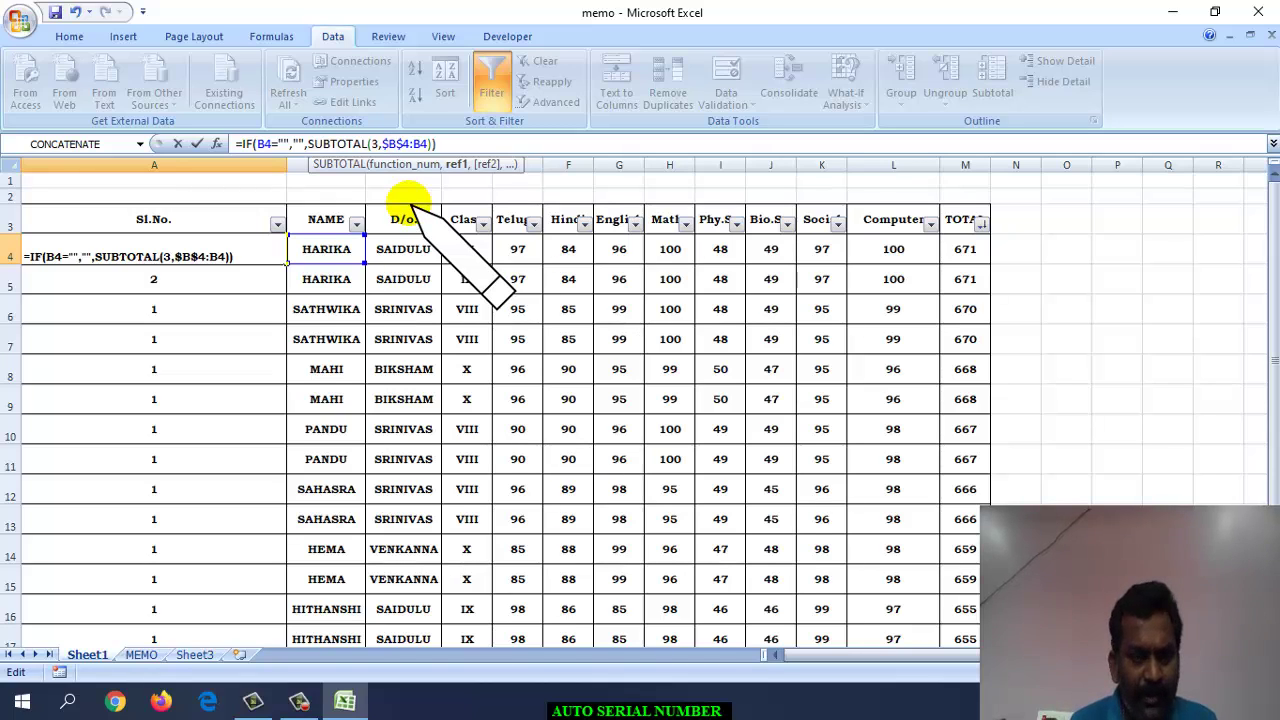
{"action": "key", "text": "Return"}
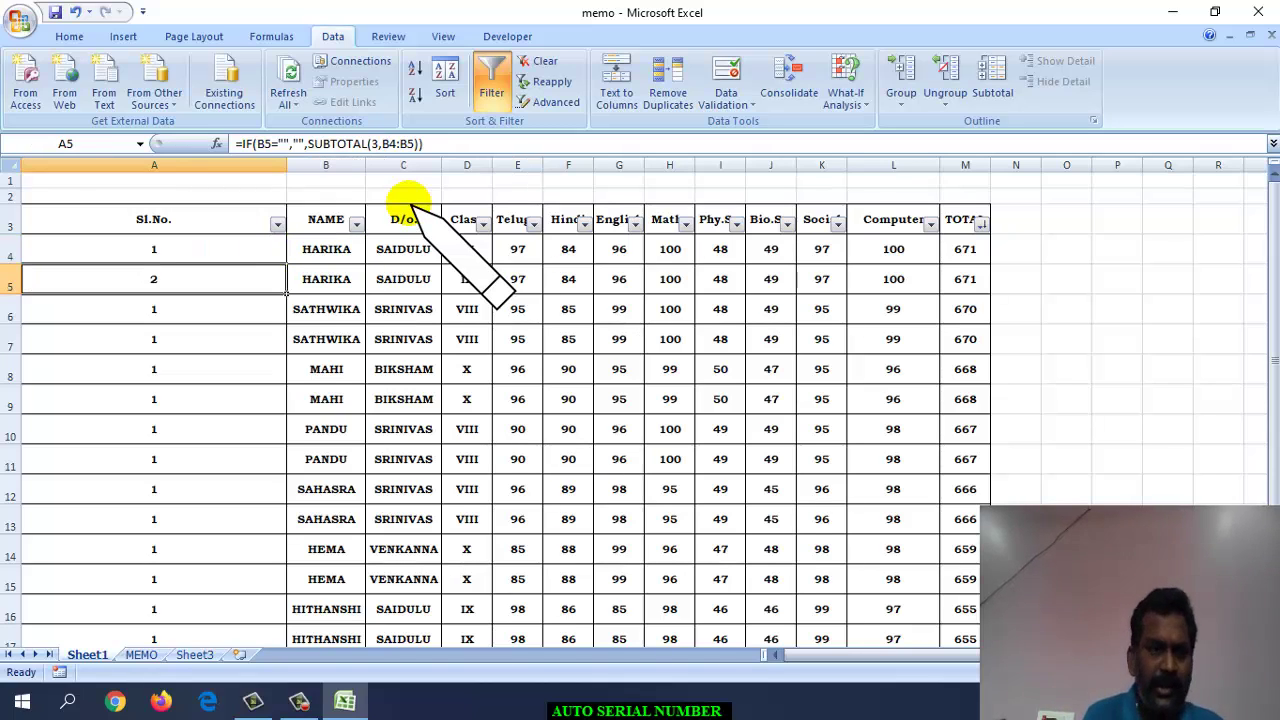
Fill the corrected A4 formula down the Sl.No. column to row 19 and check the copy in A17.
{"action": "left_click", "coordinate": [224, 254]}
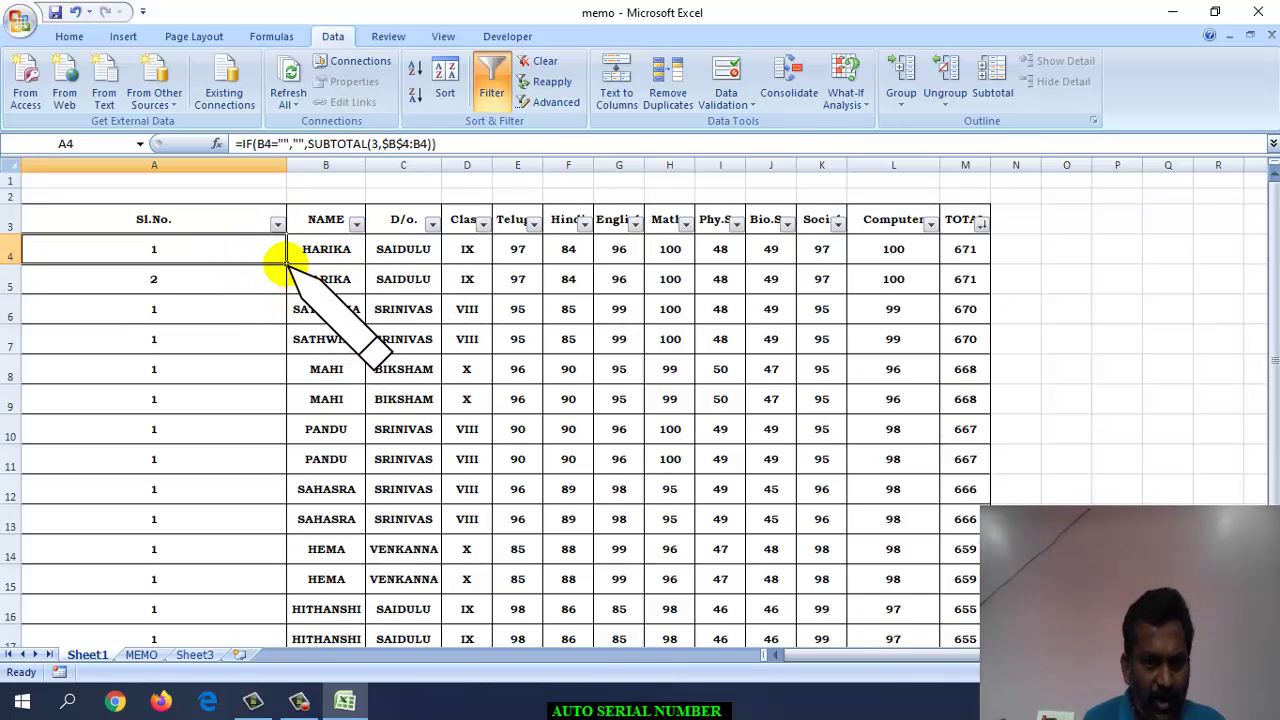
{"action": "left_click_drag", "start_coordinate": [286, 264], "coordinate": [272, 607]}
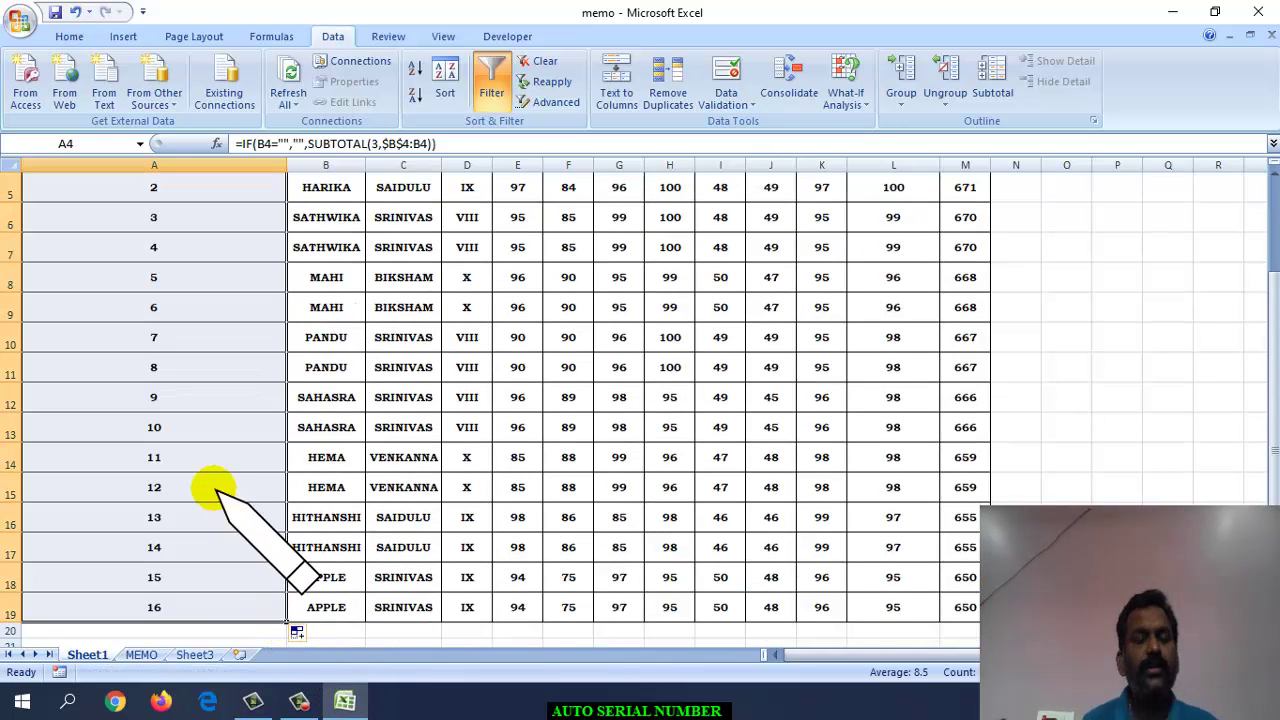
{"action": "left_click", "coordinate": [224, 545]}
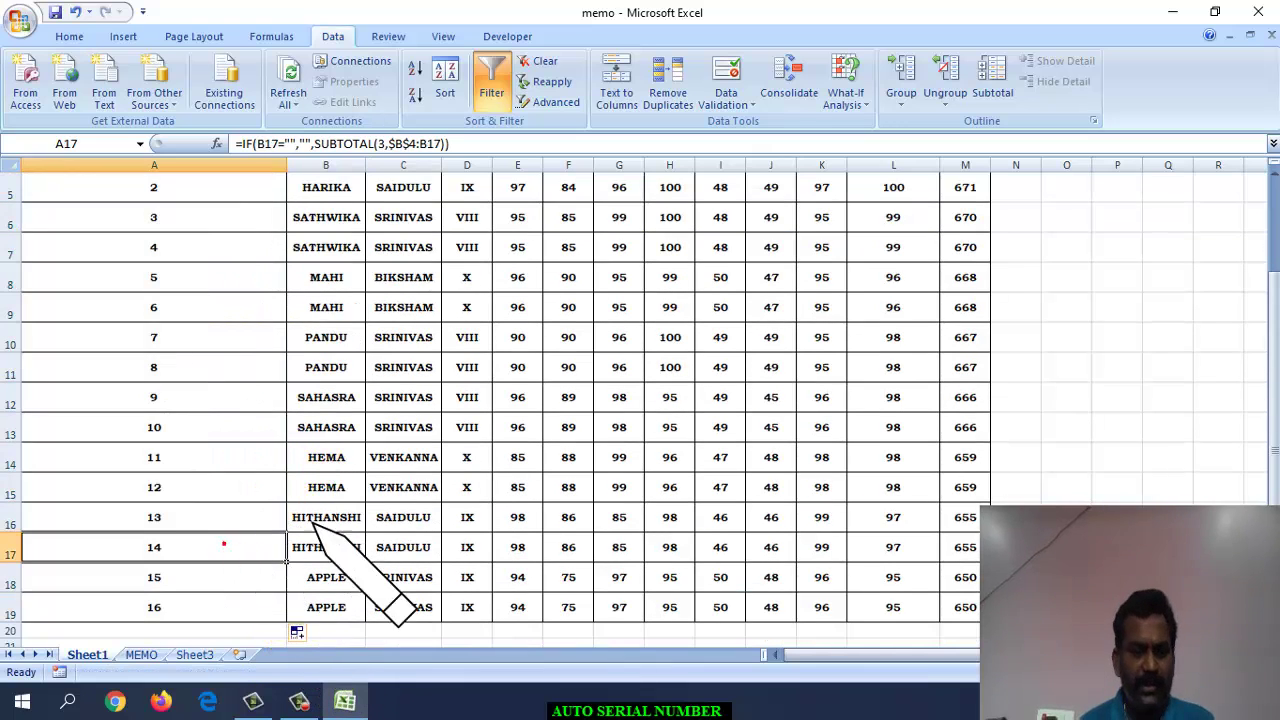
{"action": "scroll", "coordinate": [1043, 449], "scroll_direction": "up", "scroll_amount": 2}
Narrow the Sl.No. column so it is only about as wide as its heading.
{"action": "left_click", "coordinate": [1066, 459]}
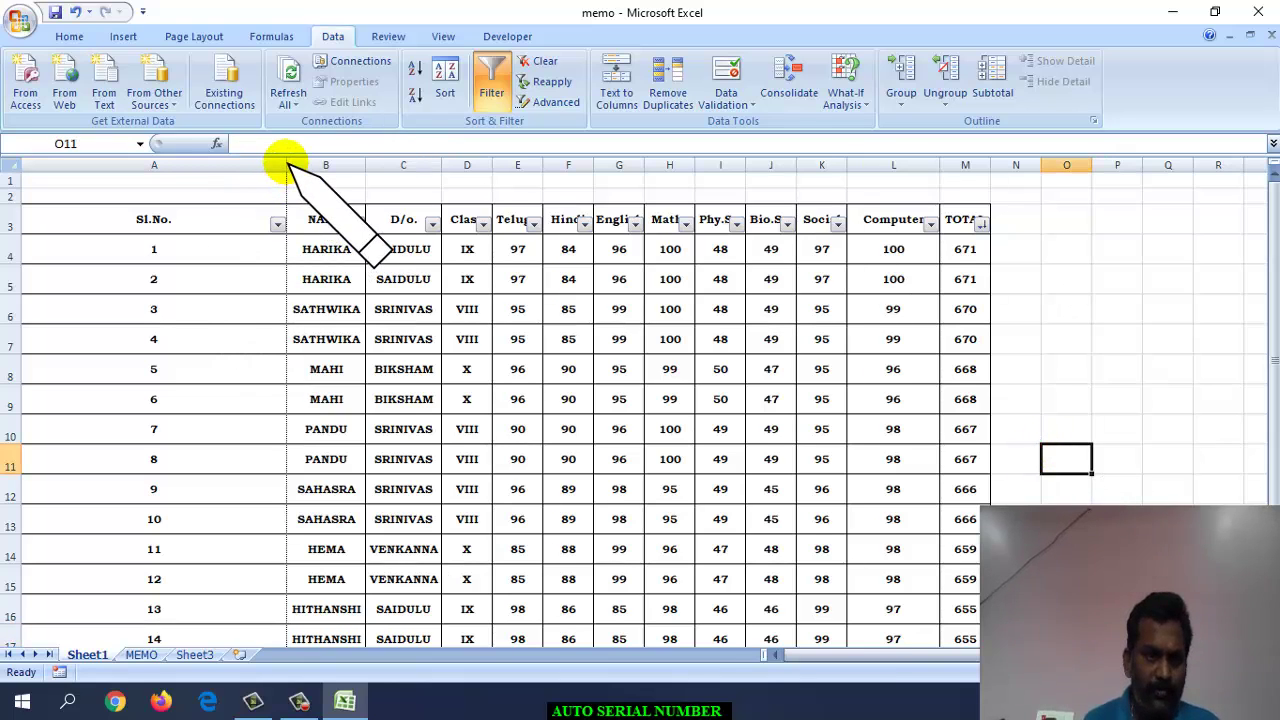
{"action": "left_click_drag", "start_coordinate": [287, 165], "coordinate": [77, 200]}
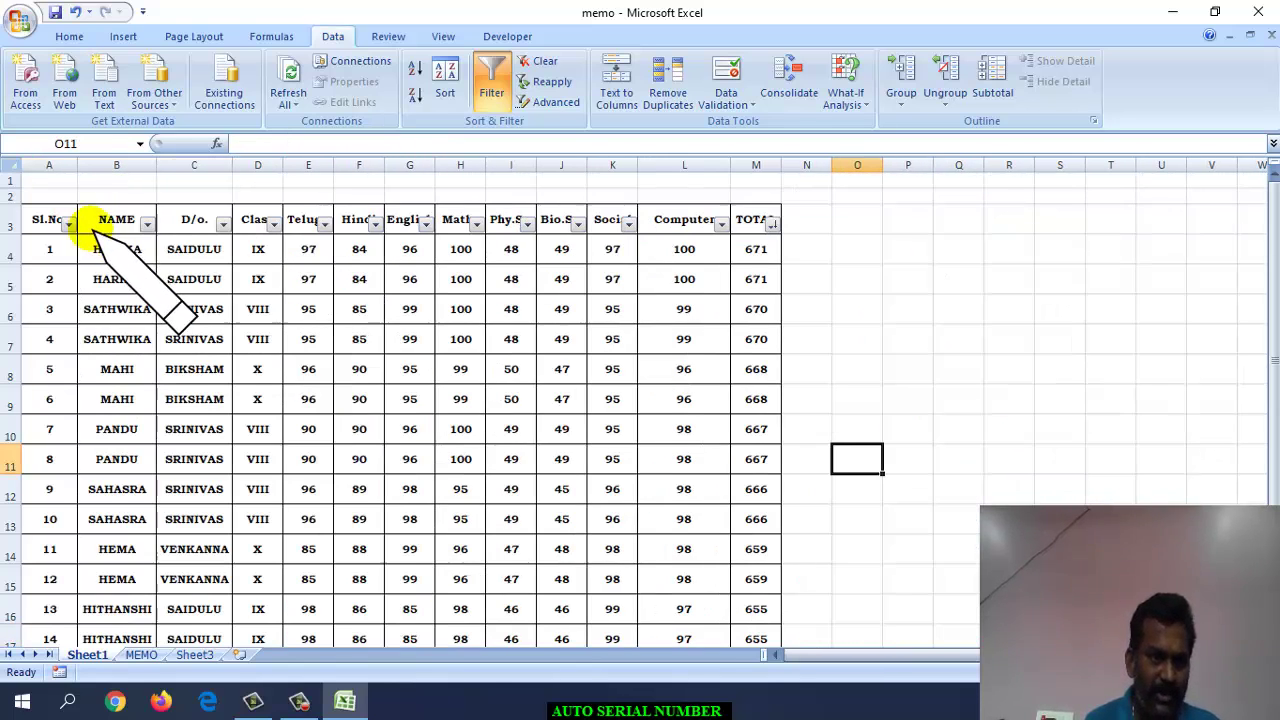
{"action": "left_click", "coordinate": [1012, 345]}
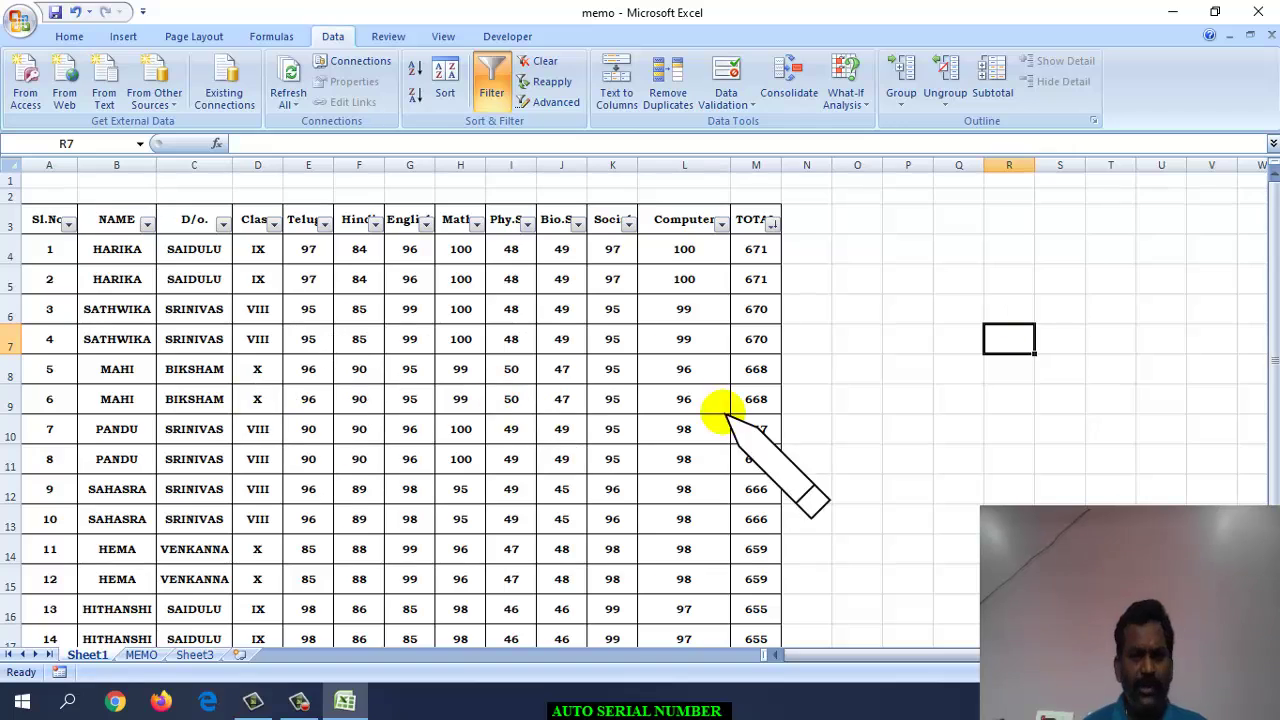
Filter the Class column to show only class IX to test the serial numbers.
{"action": "left_click", "coordinate": [278, 242]}
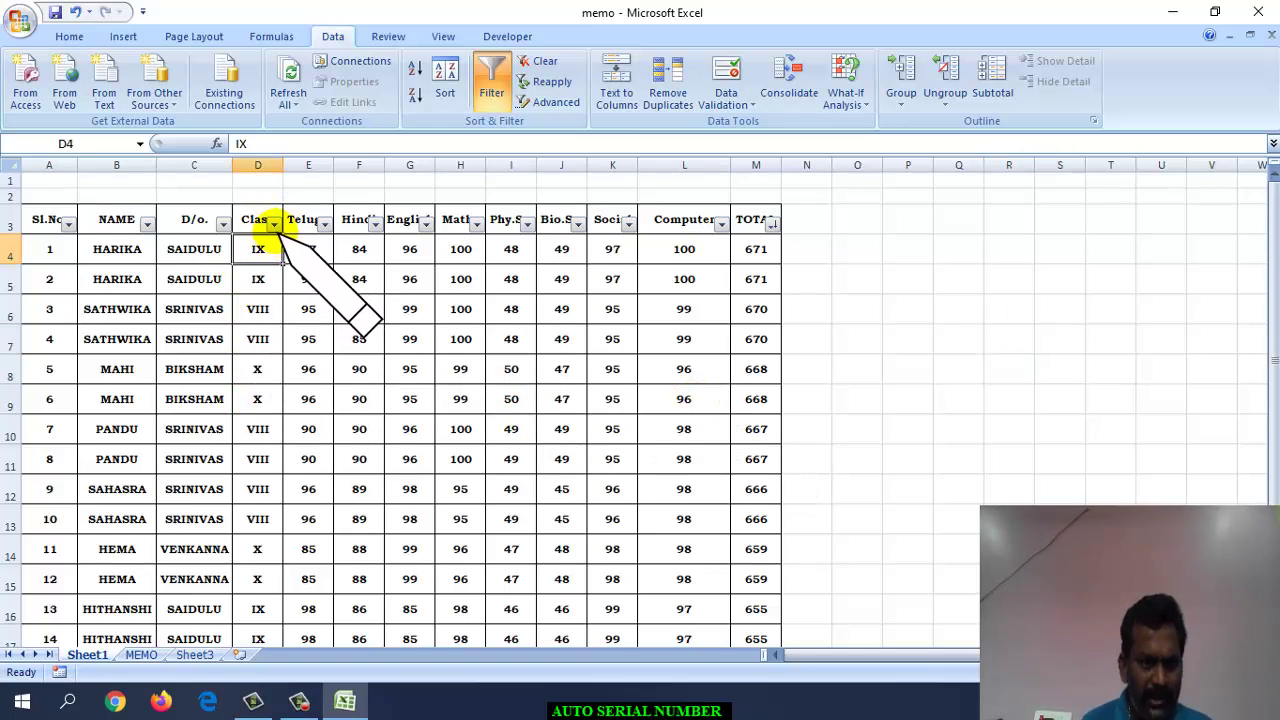
{"action": "left_click", "coordinate": [273, 223]}
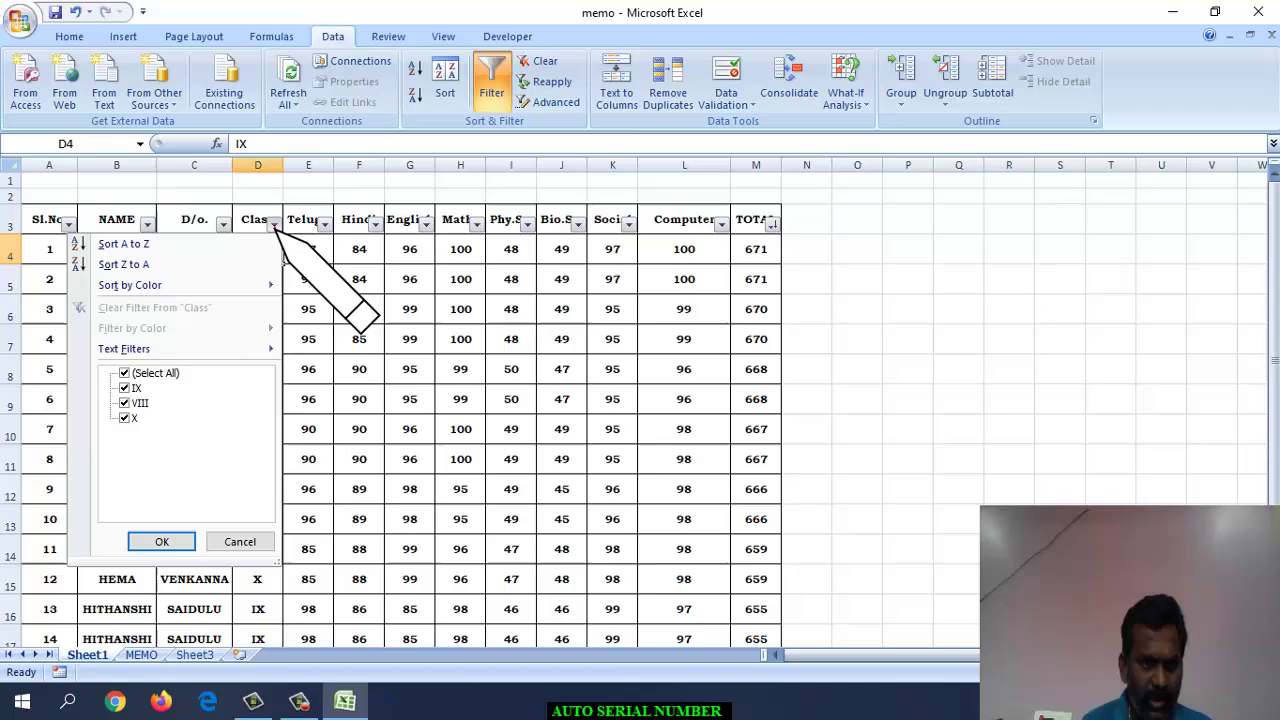
{"action": "left_click", "coordinate": [157, 374]}
{"action": "left_click", "coordinate": [125, 388]}
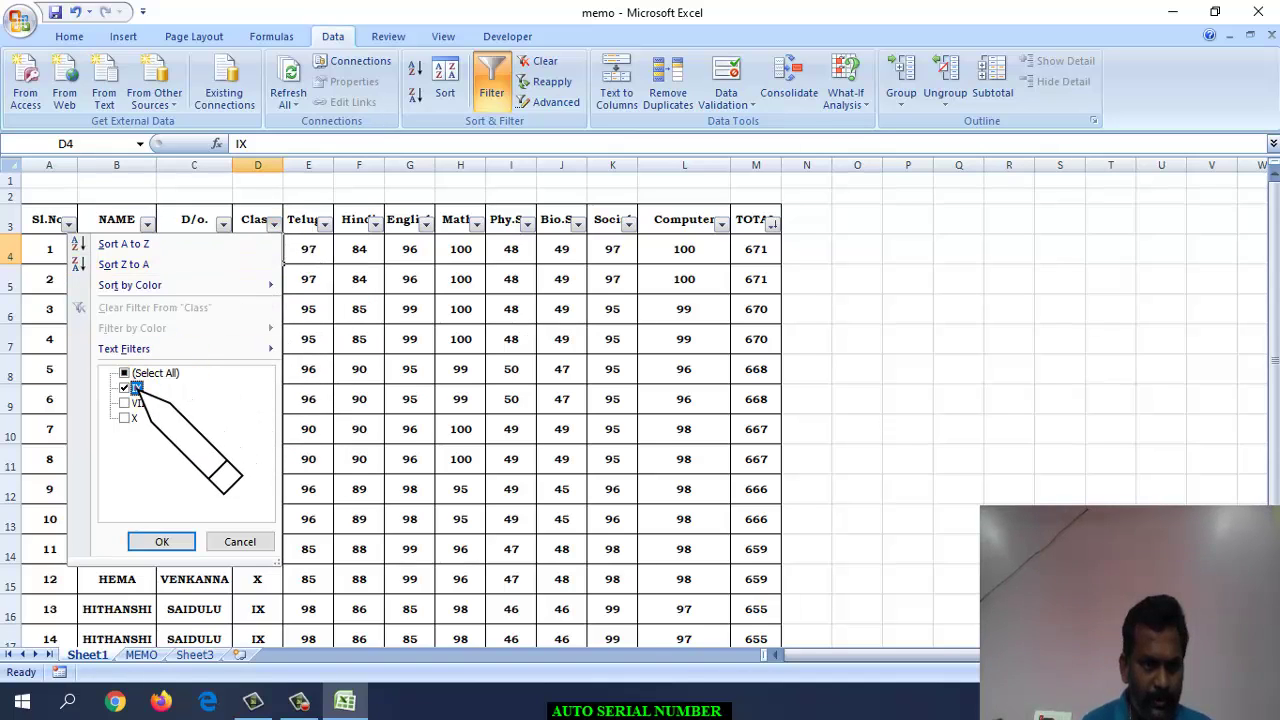
{"action": "left_click", "coordinate": [162, 541]}
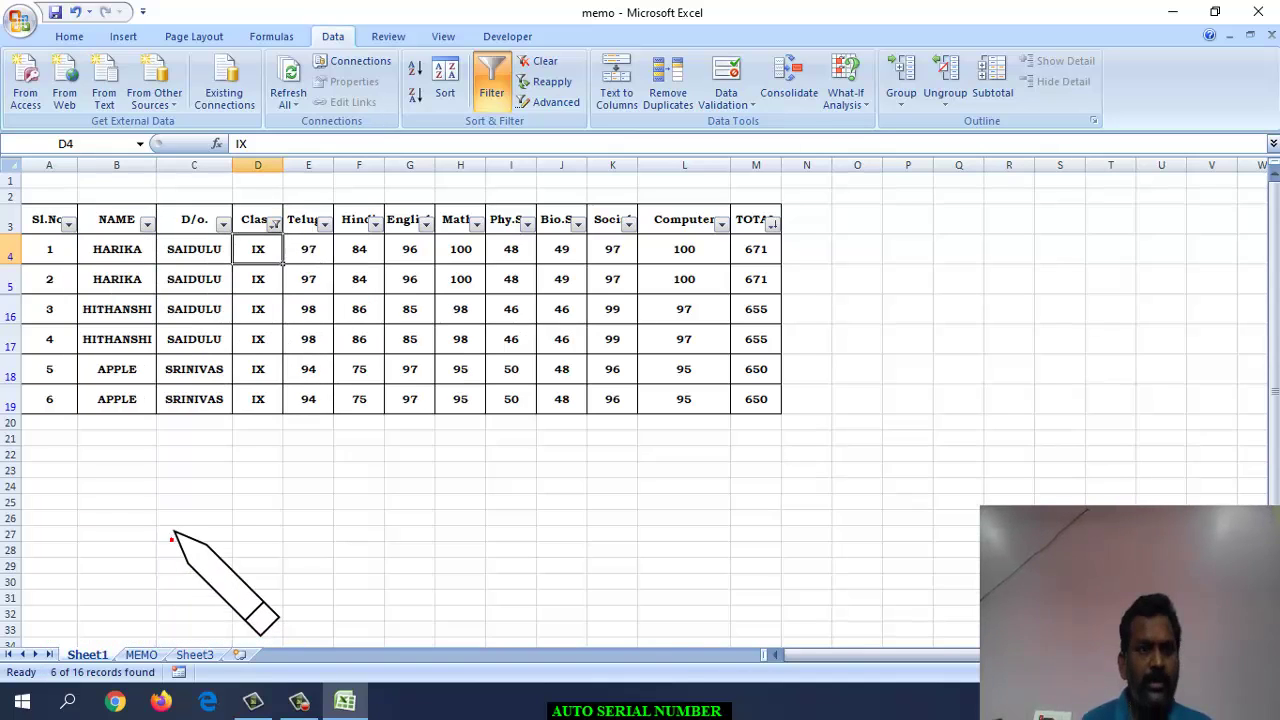
Change the Class column filter to show only class VIII.
{"action": "left_click", "coordinate": [273, 223]}
{"action": "left_click", "coordinate": [157, 373]}
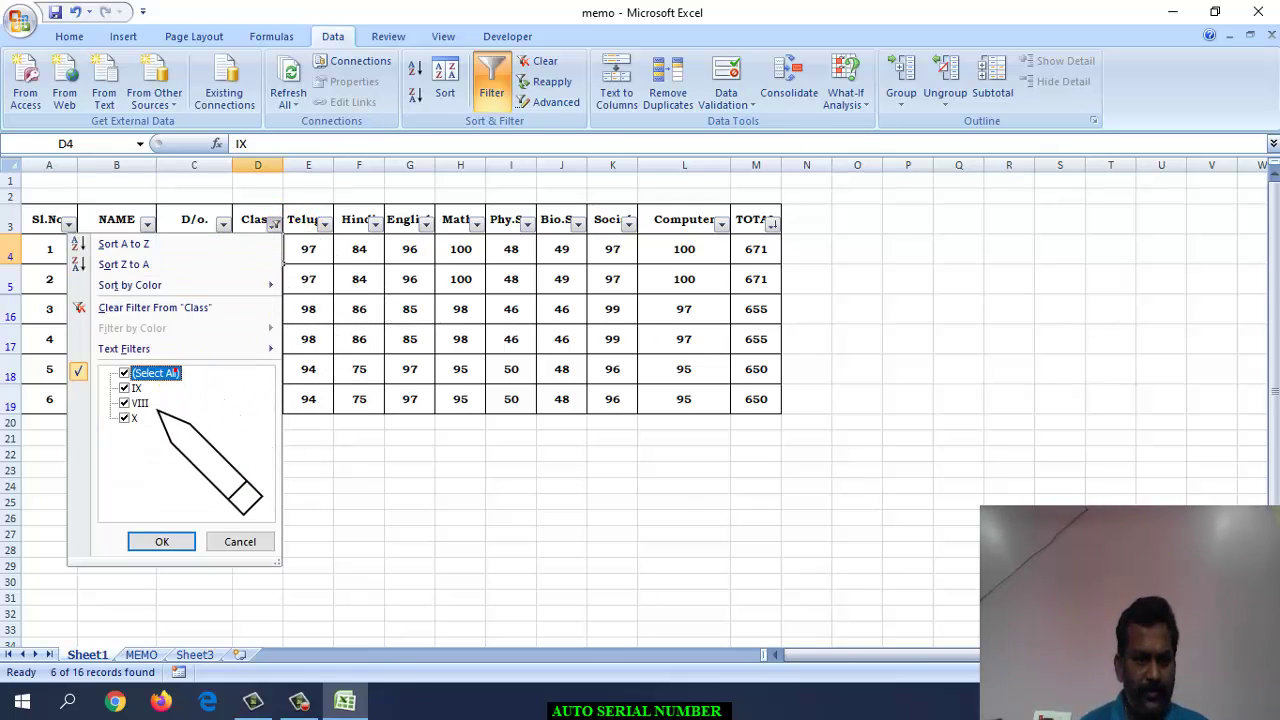
{"action": "left_click", "coordinate": [150, 373]}
{"action": "left_click", "coordinate": [125, 402]}
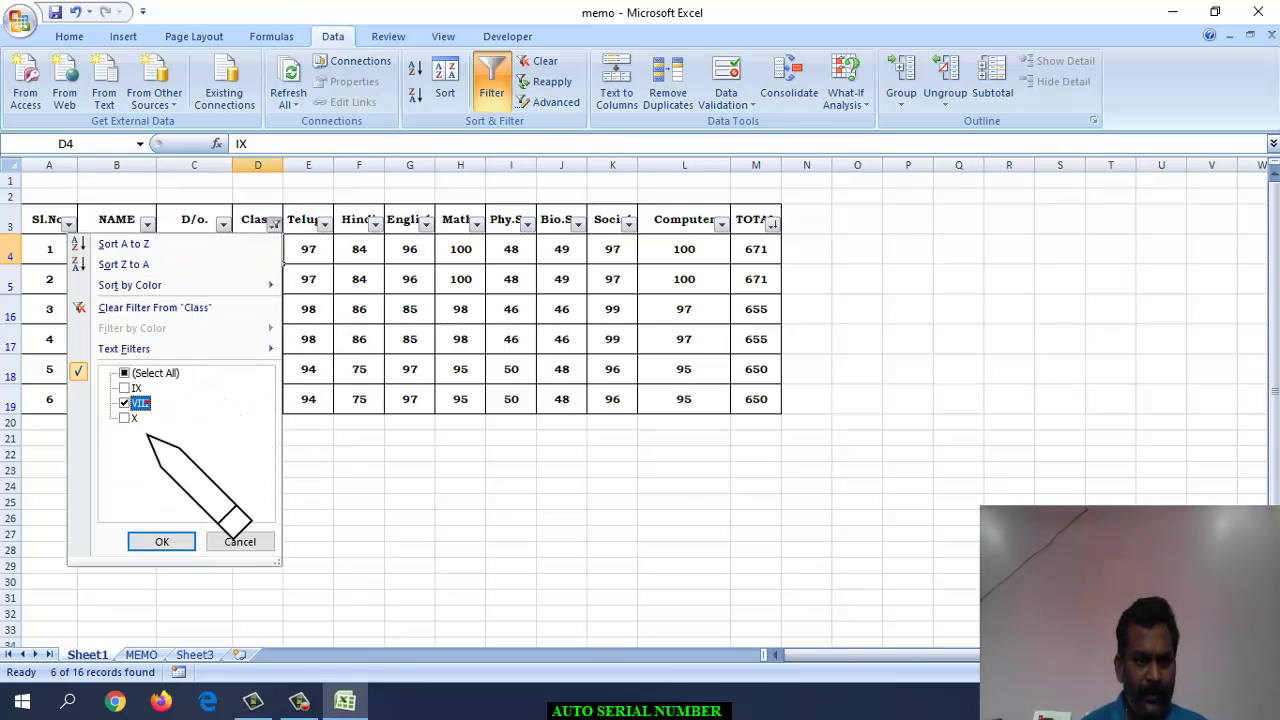
{"action": "left_click", "coordinate": [162, 541]}
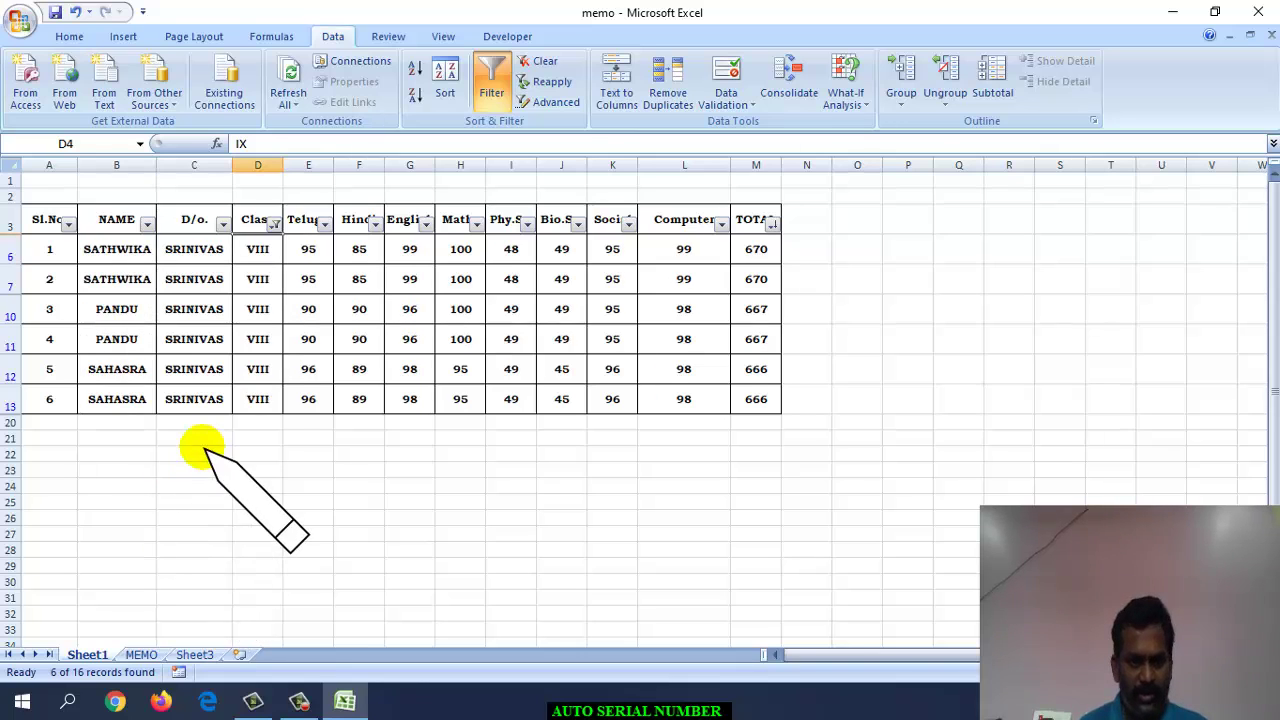
Show all classes again by selecting every value in the Class filter.
{"action": "left_click", "coordinate": [273, 223]}
{"action": "left_click", "coordinate": [155, 372]}
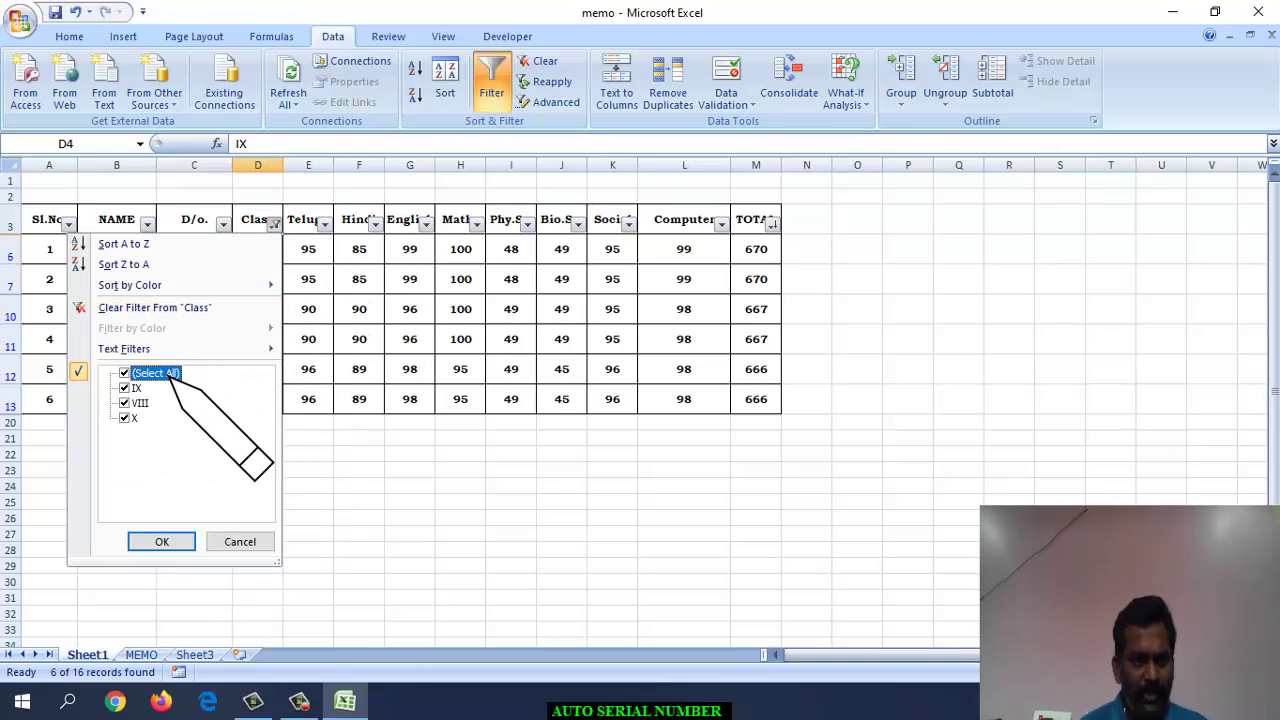
{"action": "left_click", "coordinate": [162, 541]}
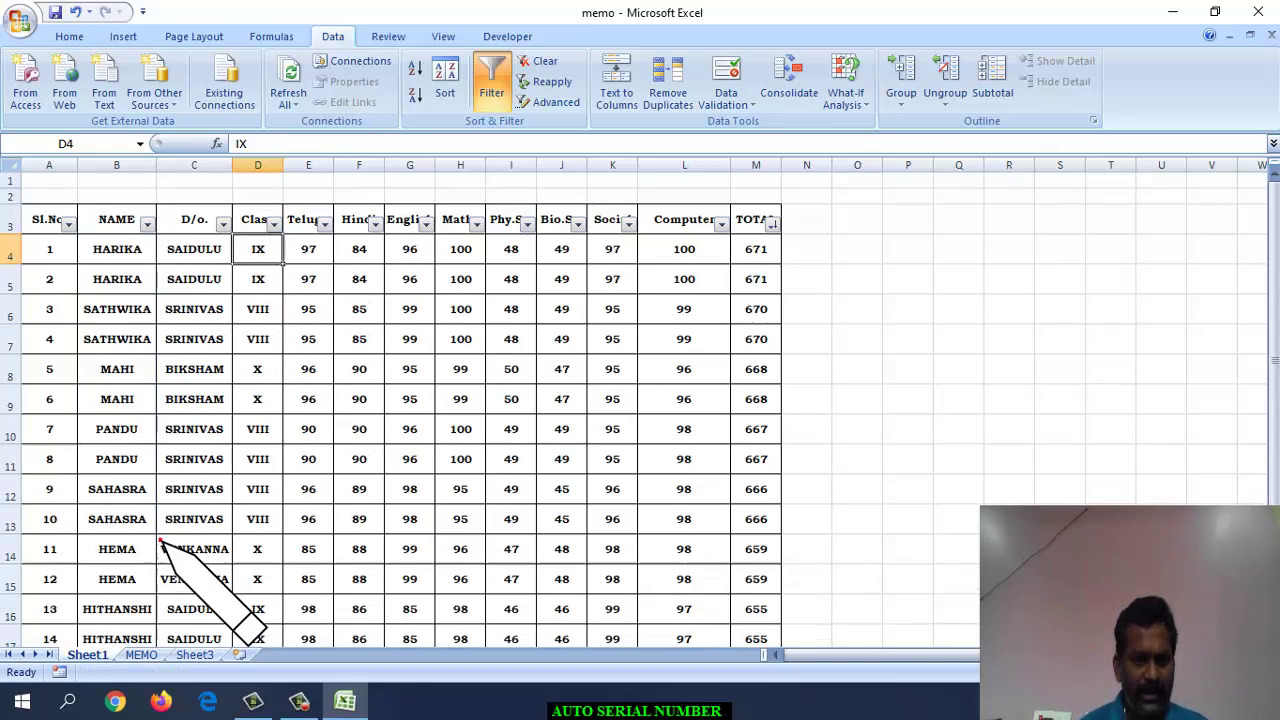
Sort the table by TOTAL from smallest to largest and again from largest to smallest, checking the serial numbers down to the last row.
{"action": "left_click", "coordinate": [772, 223]}
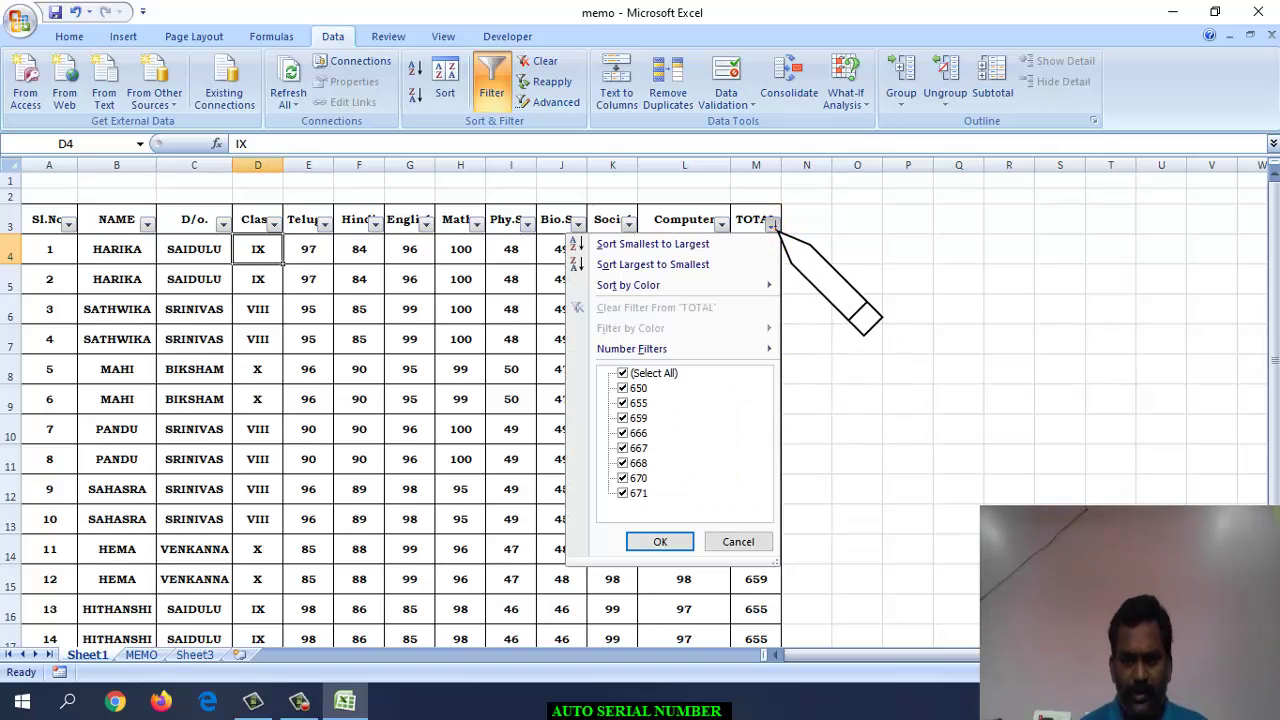
{"action": "left_click", "coordinate": [632, 246]}
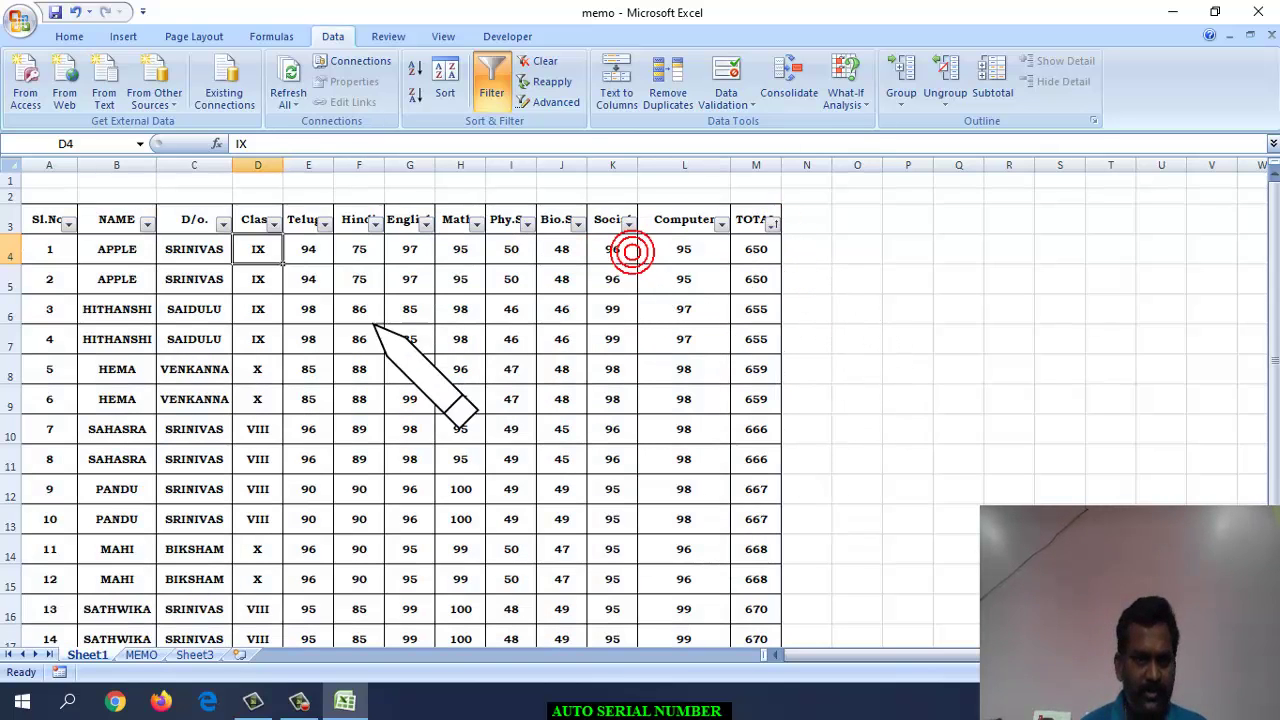
{"action": "left_click", "coordinate": [772, 223]}
{"action": "left_click", "coordinate": [653, 264]}
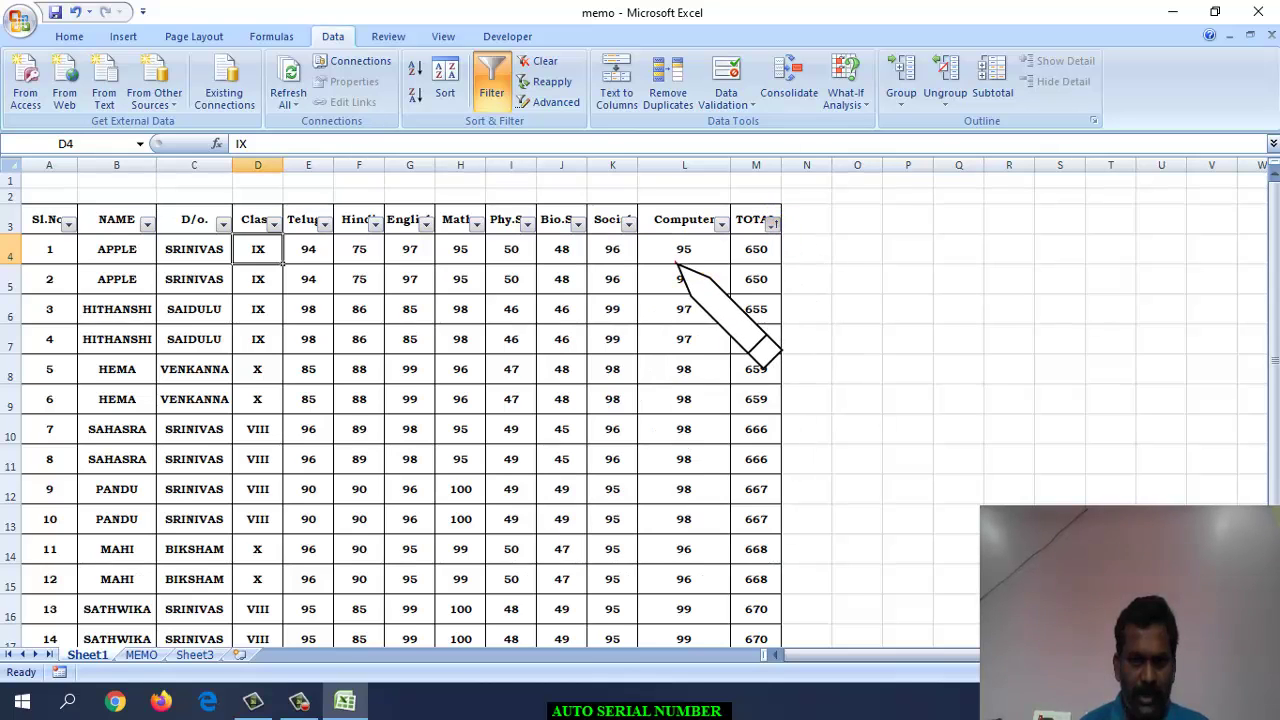
{"action": "scroll", "coordinate": [527, 517], "scroll_direction": "down", "scroll_amount": 3}
{"action": "scroll", "coordinate": [527, 517], "scroll_direction": "up", "scroll_amount": 2}
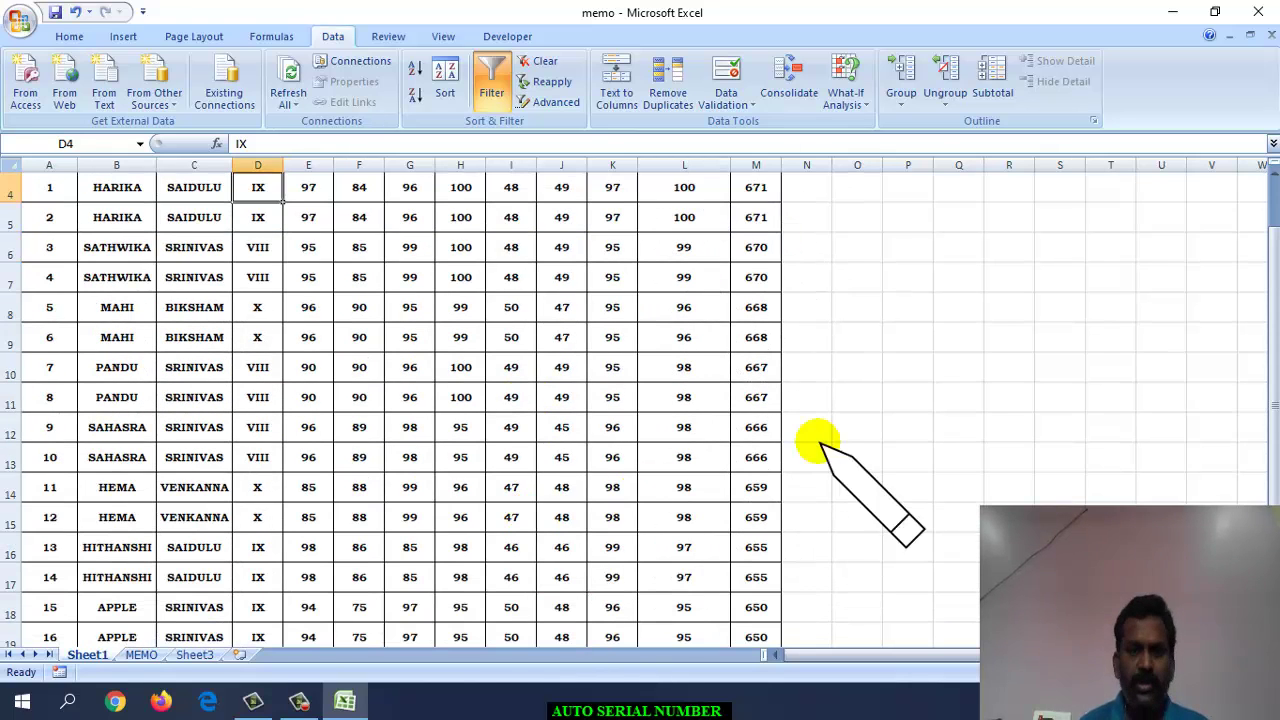
{"action": "left_click", "coordinate": [845, 430]}
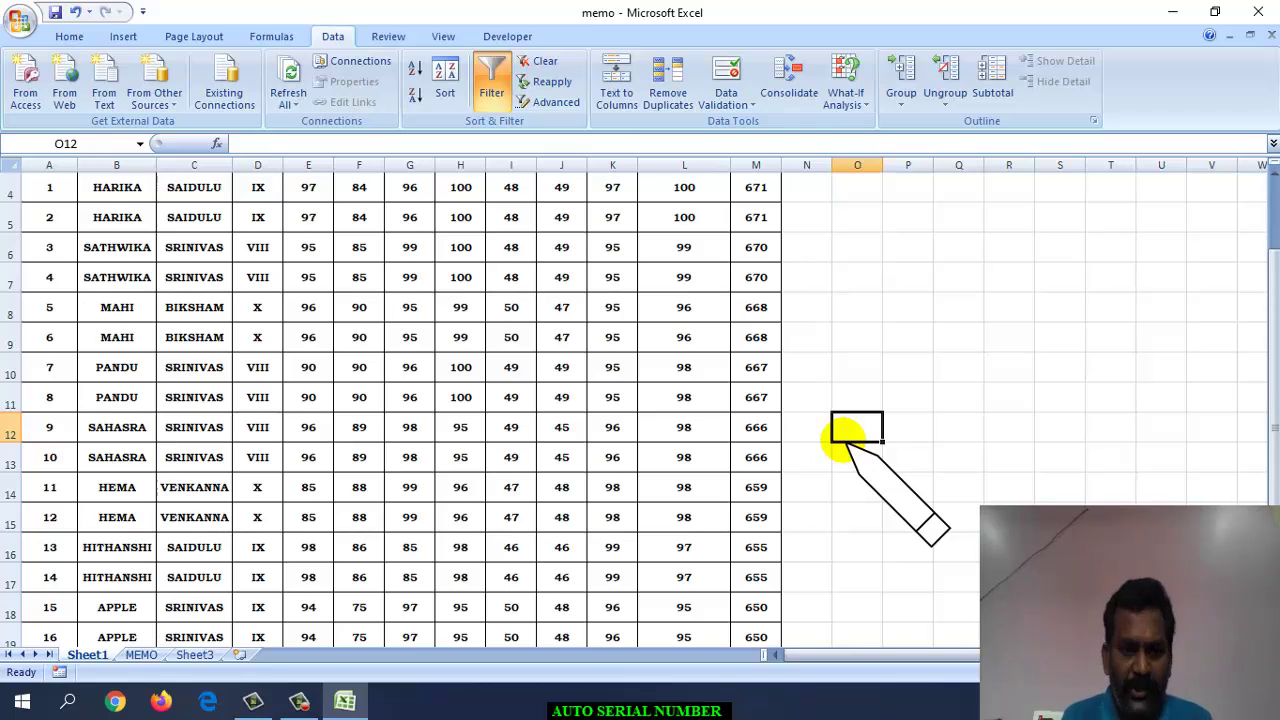